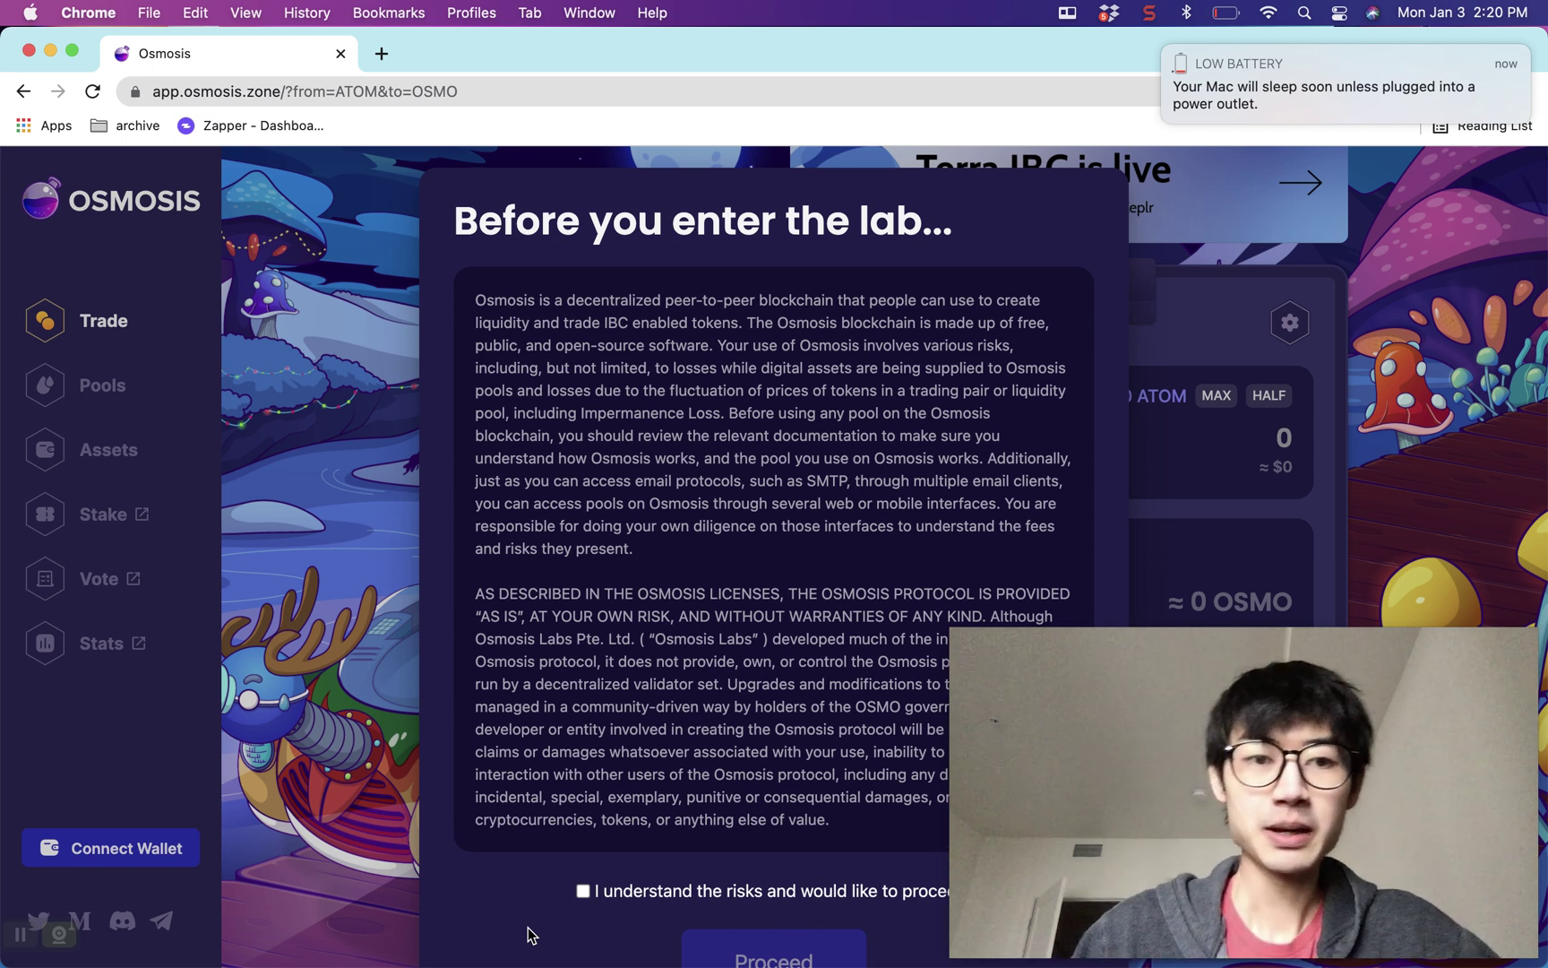
- Acknowledge the risks in the Osmosis disclaimer and proceed into the app
{"action": "left_click", "coordinate": [583, 893]}
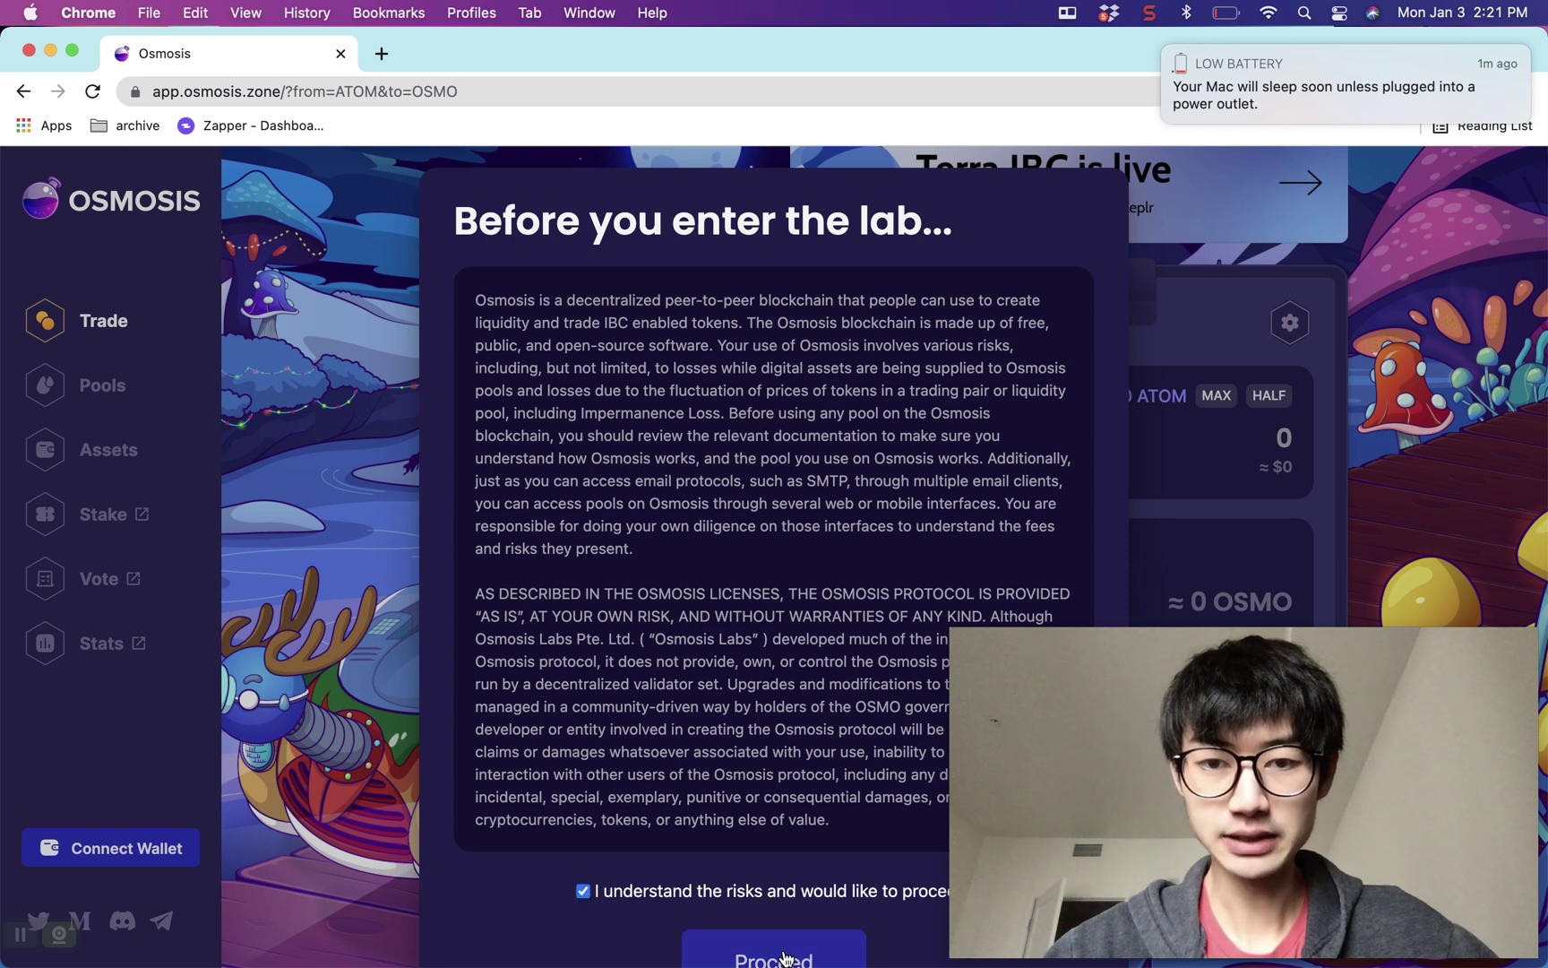
{"action": "scroll", "coordinate": [781, 955], "scroll_direction": "down", "scroll_amount": 2}
{"action": "scroll", "coordinate": [782, 957], "scroll_direction": "up", "scroll_amount": 2}
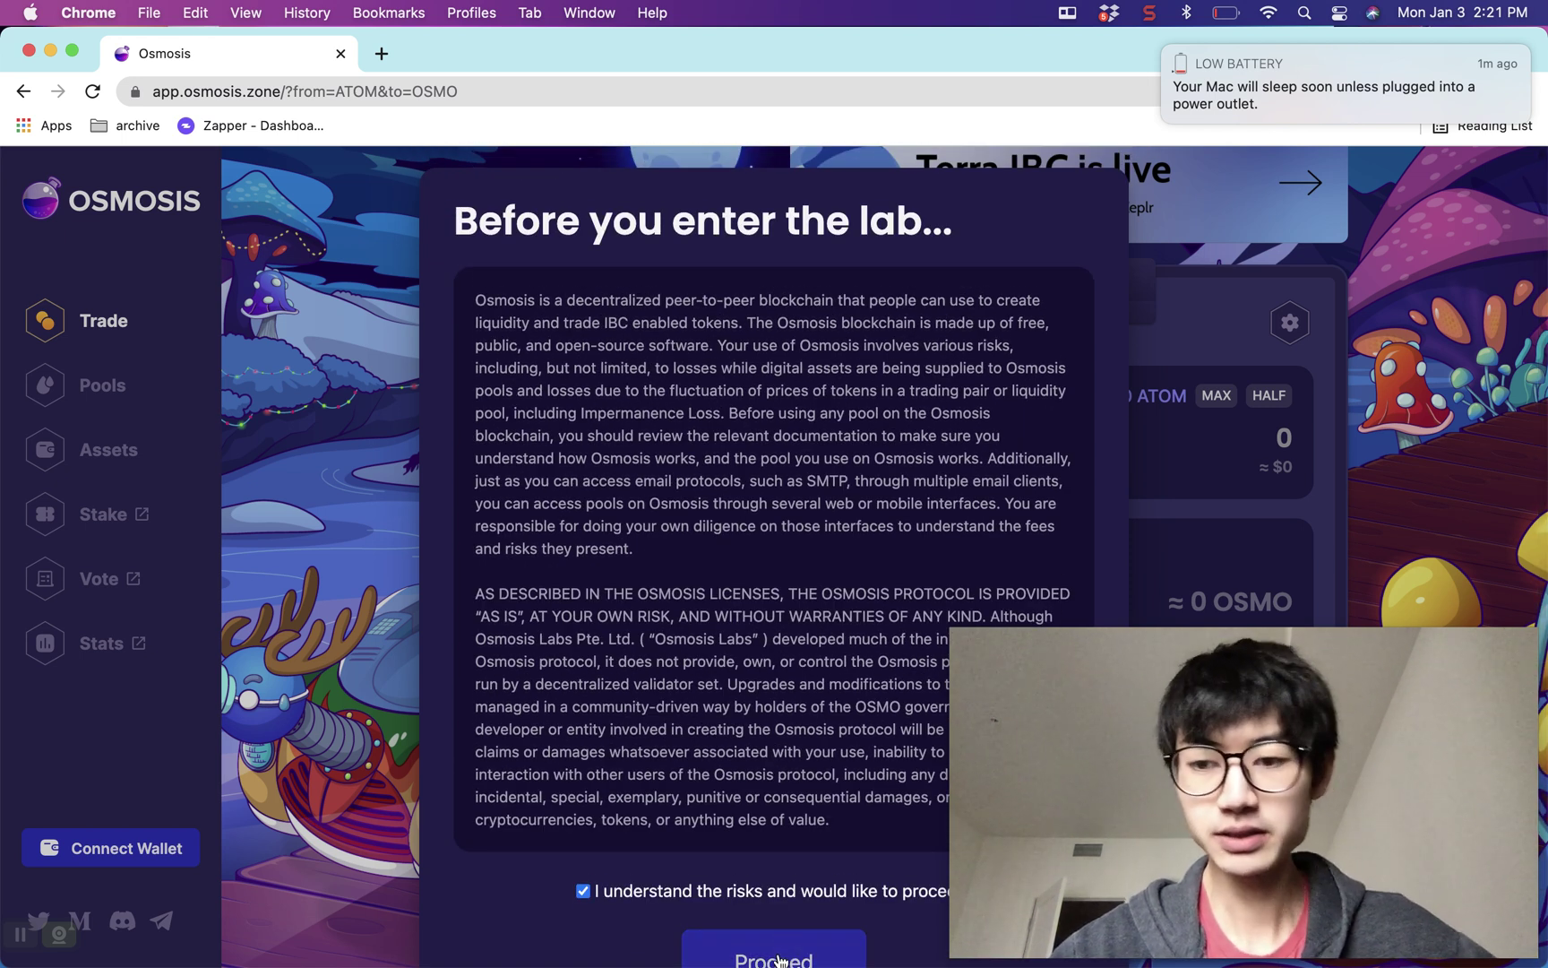
{"action": "left_click", "coordinate": [778, 959]}
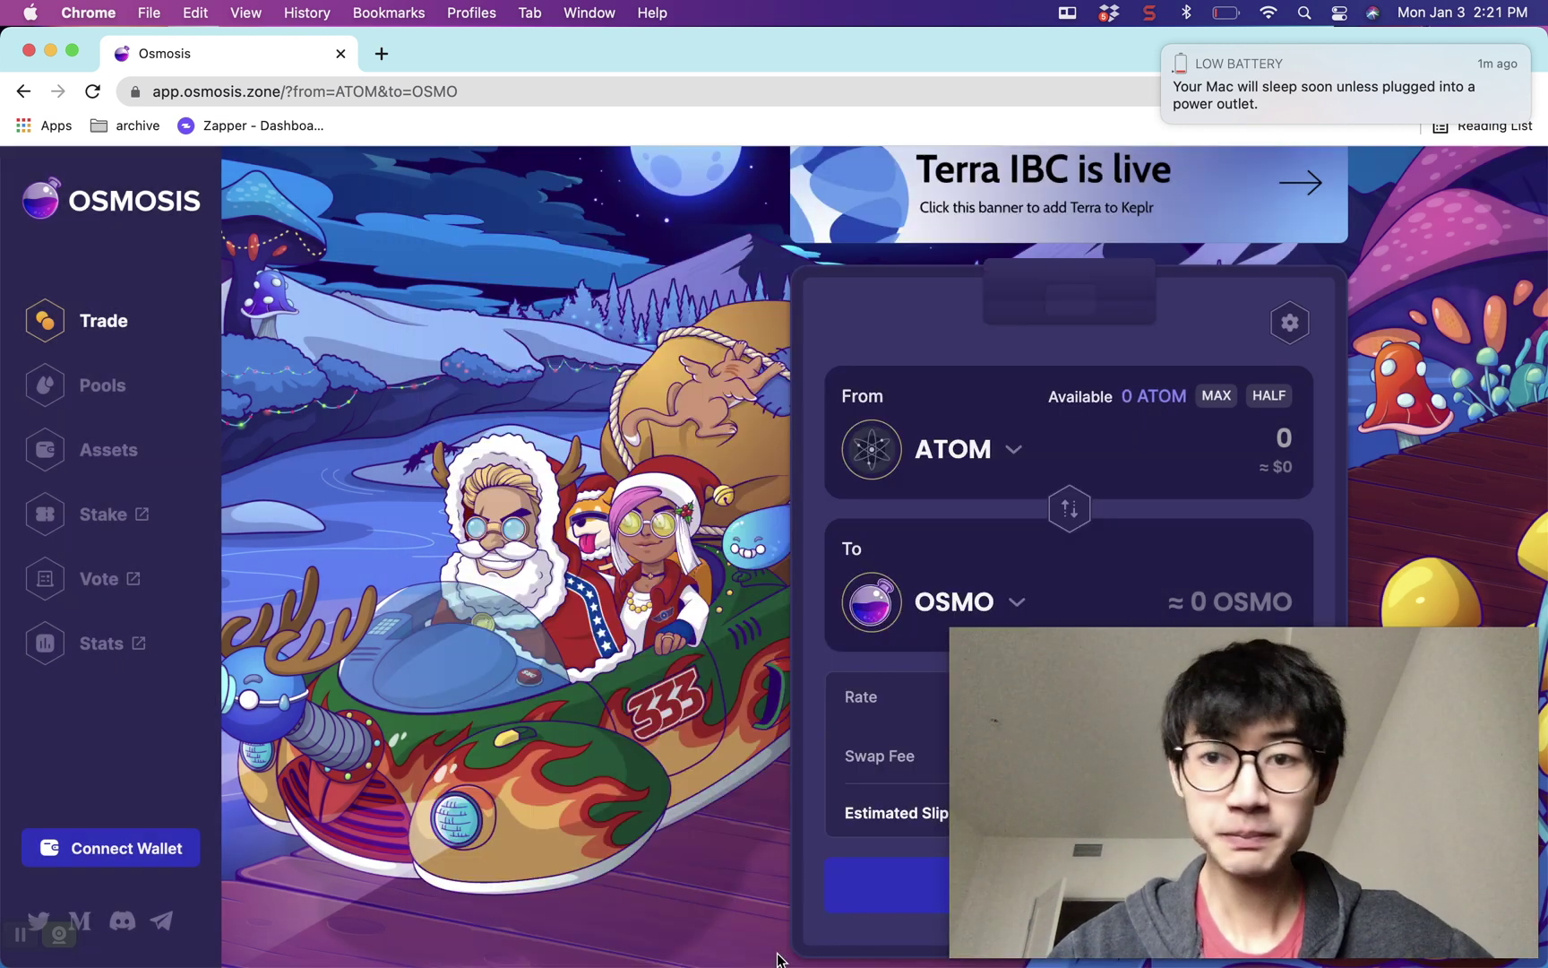
- Examine the swap form on the trade page, including its ATOM and OSMO token selectors
{"action": "scroll", "coordinate": [641, 384], "scroll_direction": "down", "scroll_amount": 1}
{"action": "scroll", "coordinate": [642, 384], "scroll_direction": "up", "scroll_amount": 1}
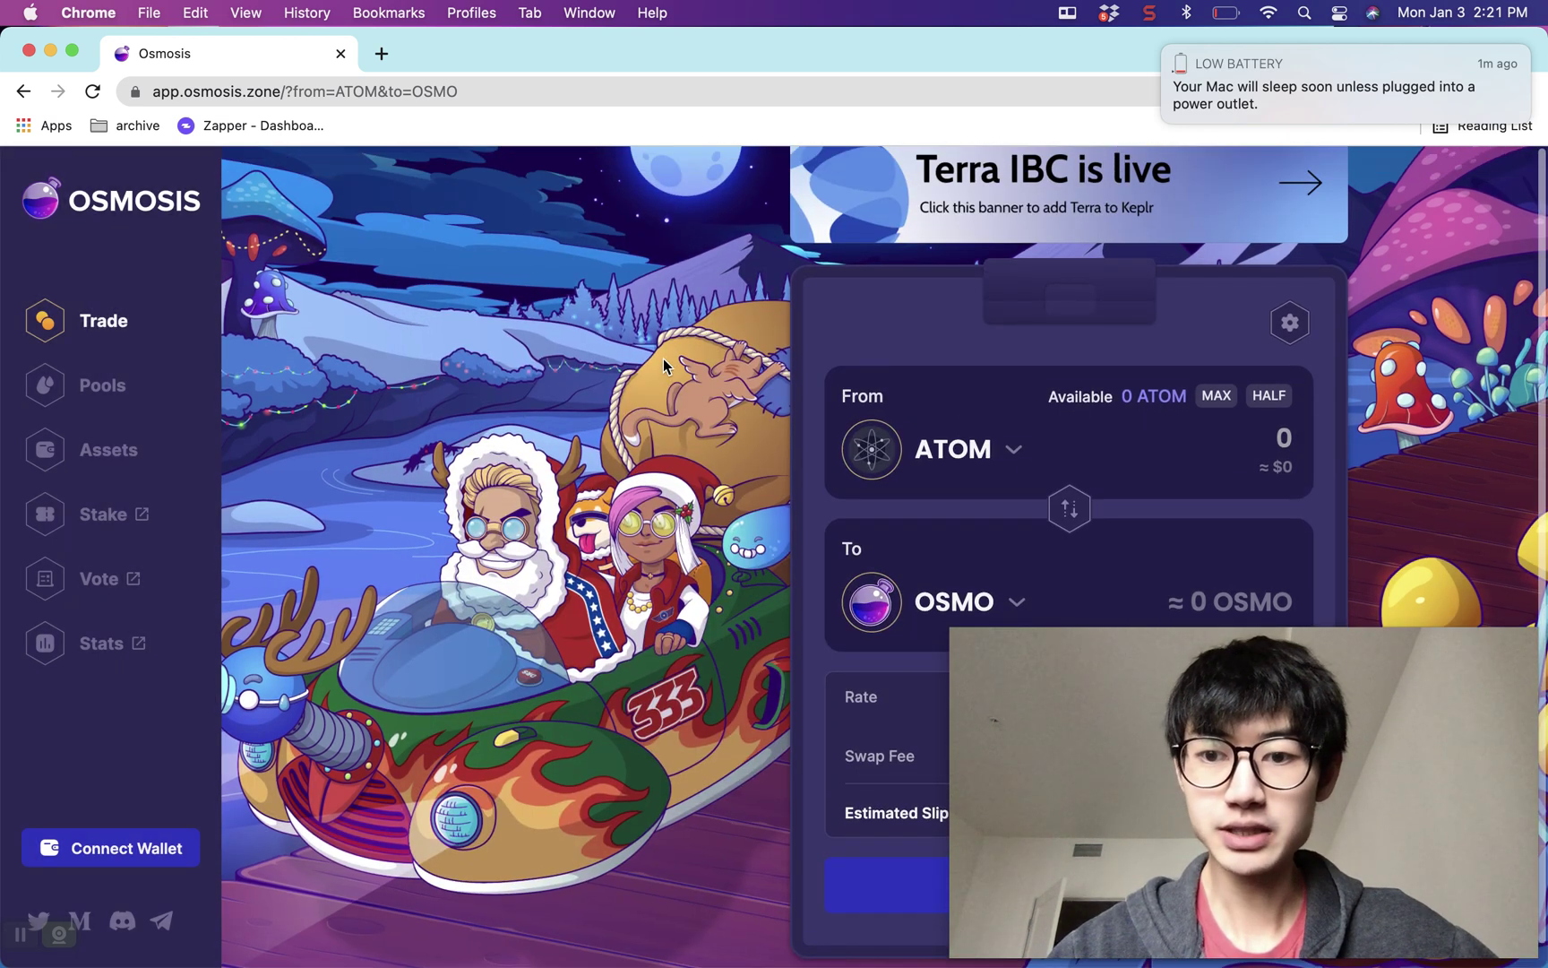
{"action": "scroll", "coordinate": [1109, 500], "scroll_direction": "down", "scroll_amount": 1}
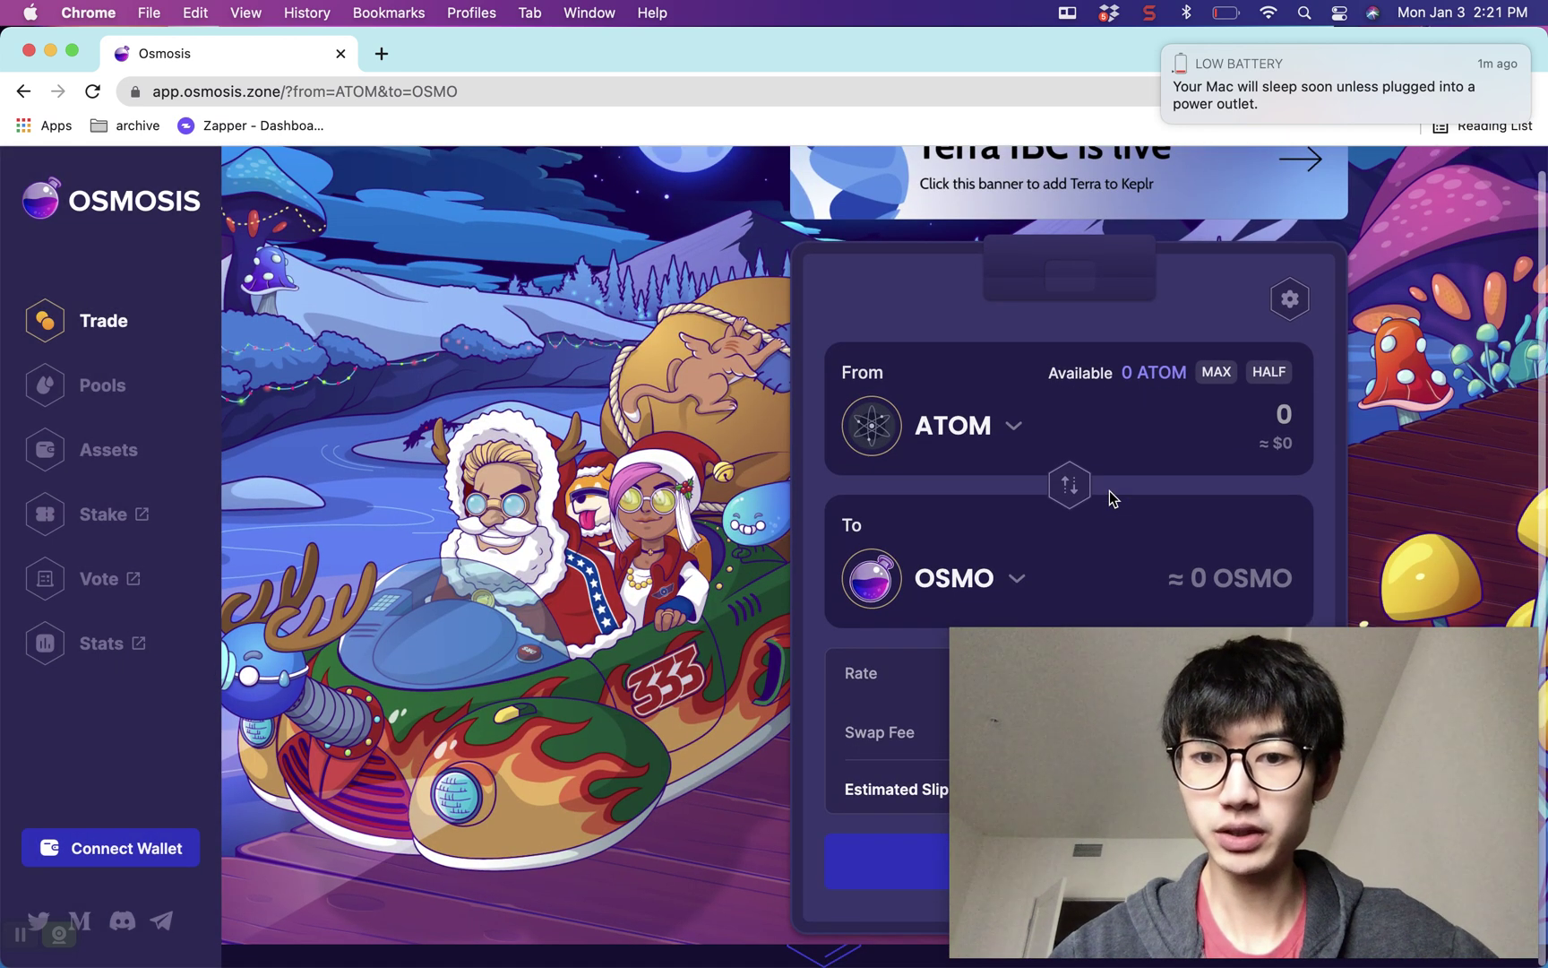
{"action": "left_click", "coordinate": [1002, 426]}
{"action": "scroll", "coordinate": [911, 618], "scroll_direction": "down", "scroll_amount": 2}
{"action": "scroll", "coordinate": [911, 618], "scroll_direction": "up", "scroll_amount": 2}
{"action": "left_click", "coordinate": [911, 619]}
- Open the Pools page and look through the APR and liquidity of the incentivized pools
{"action": "left_click", "coordinate": [144, 382]}
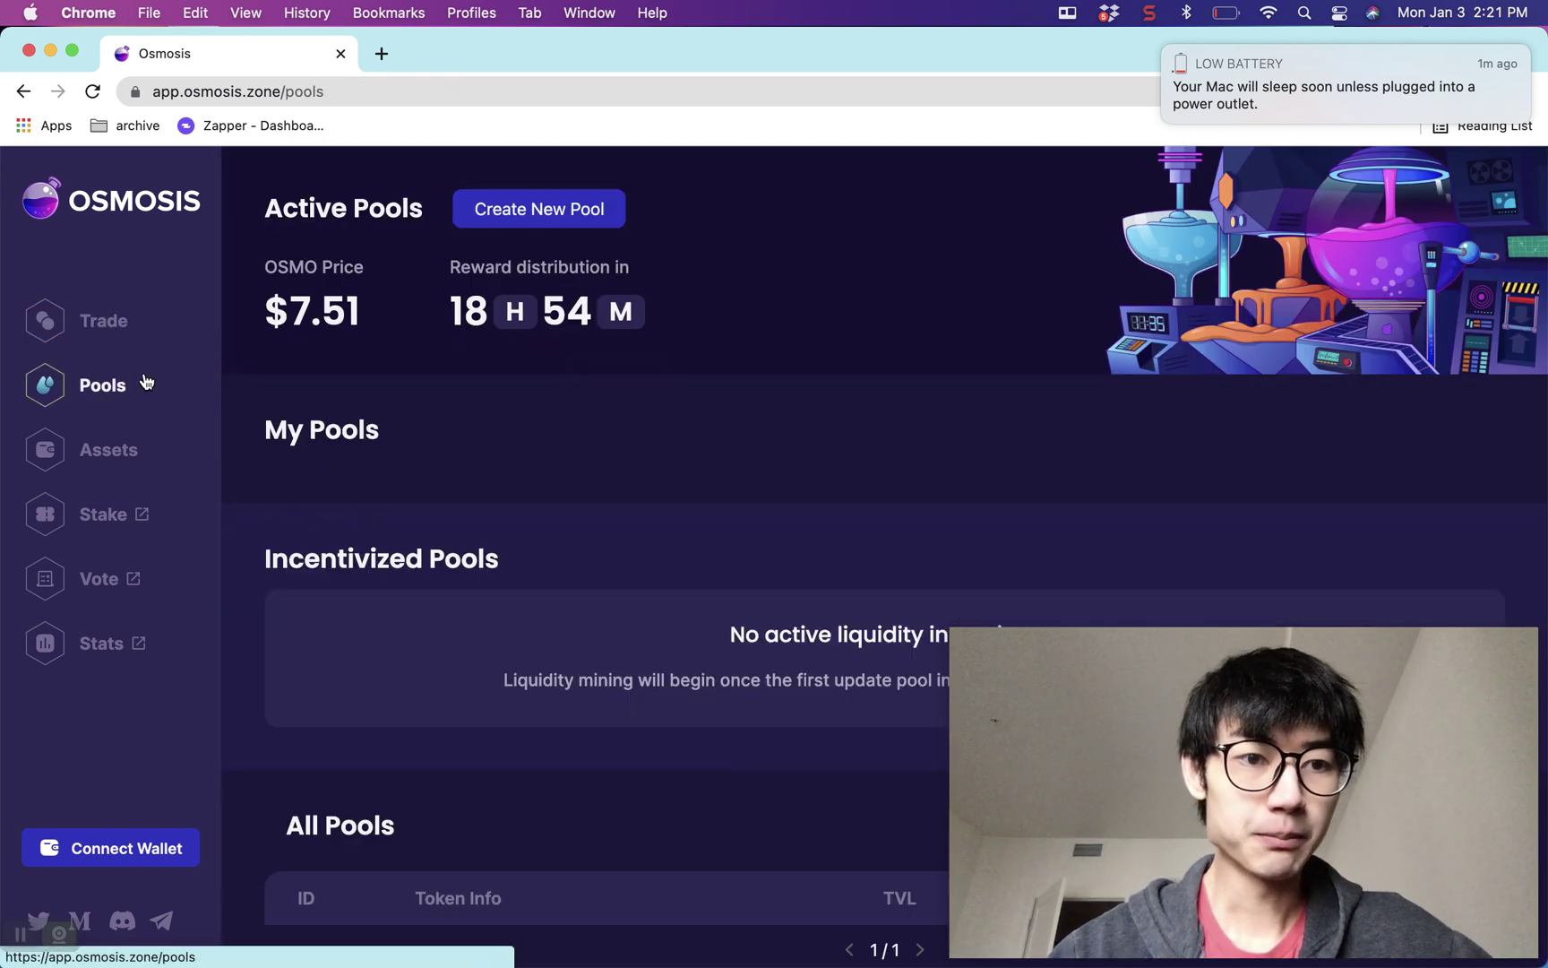
{"action": "scroll", "coordinate": [547, 432], "scroll_direction": "down", "scroll_amount": 3}
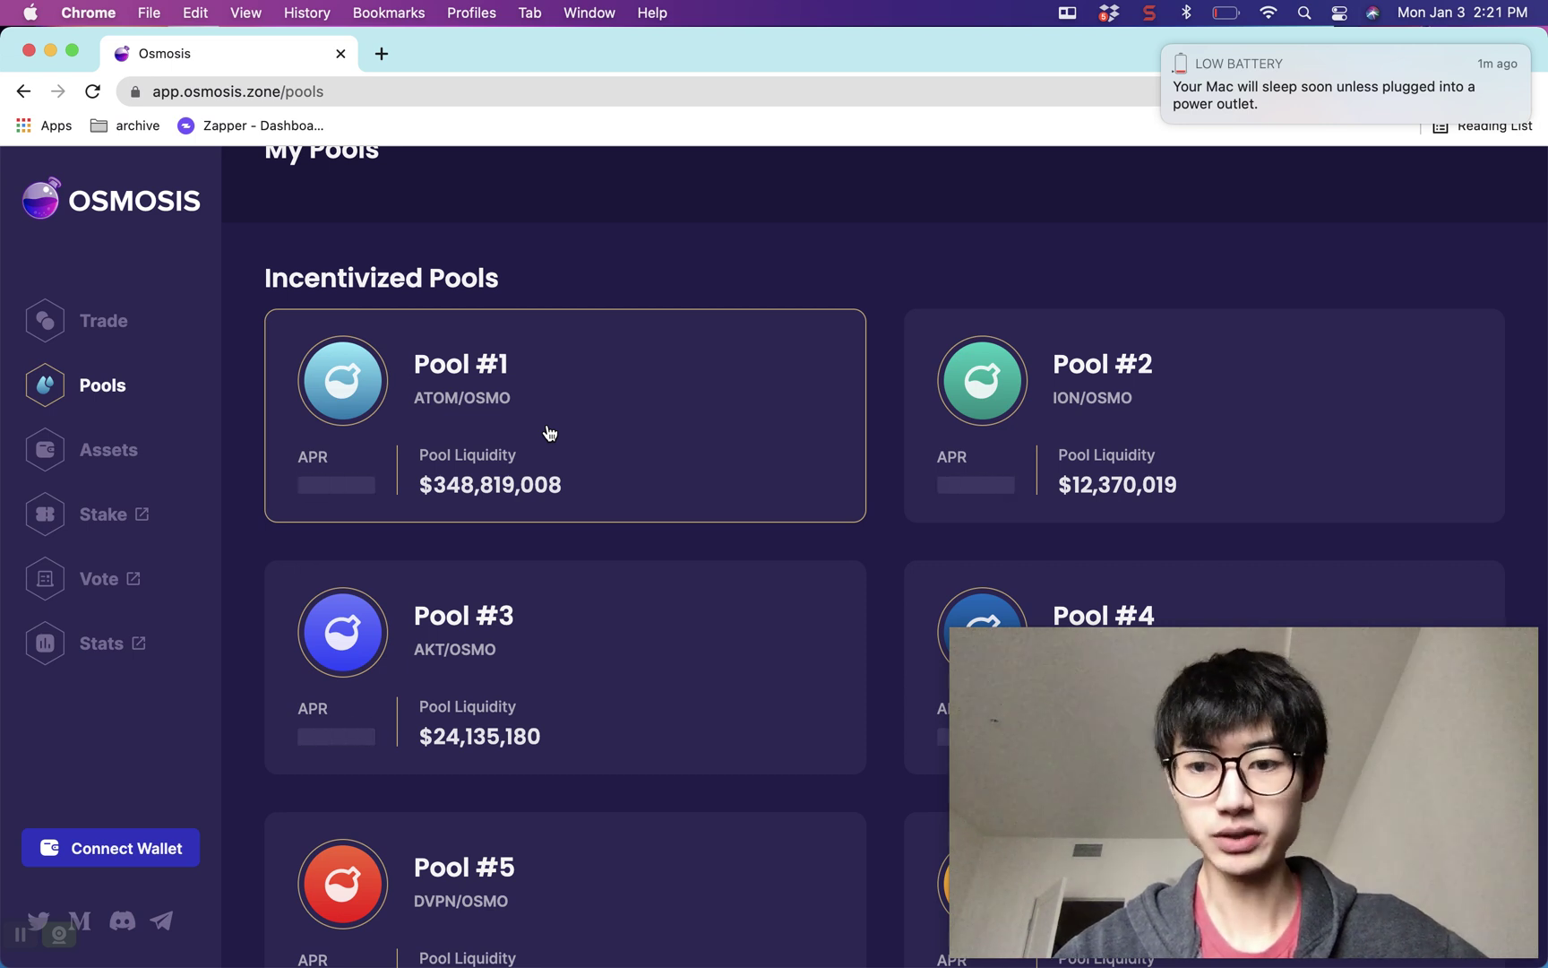
{"action": "scroll", "coordinate": [549, 433], "scroll_direction": "down", "scroll_amount": 1}
{"action": "scroll", "coordinate": [550, 433], "scroll_direction": "down", "scroll_amount": 5}
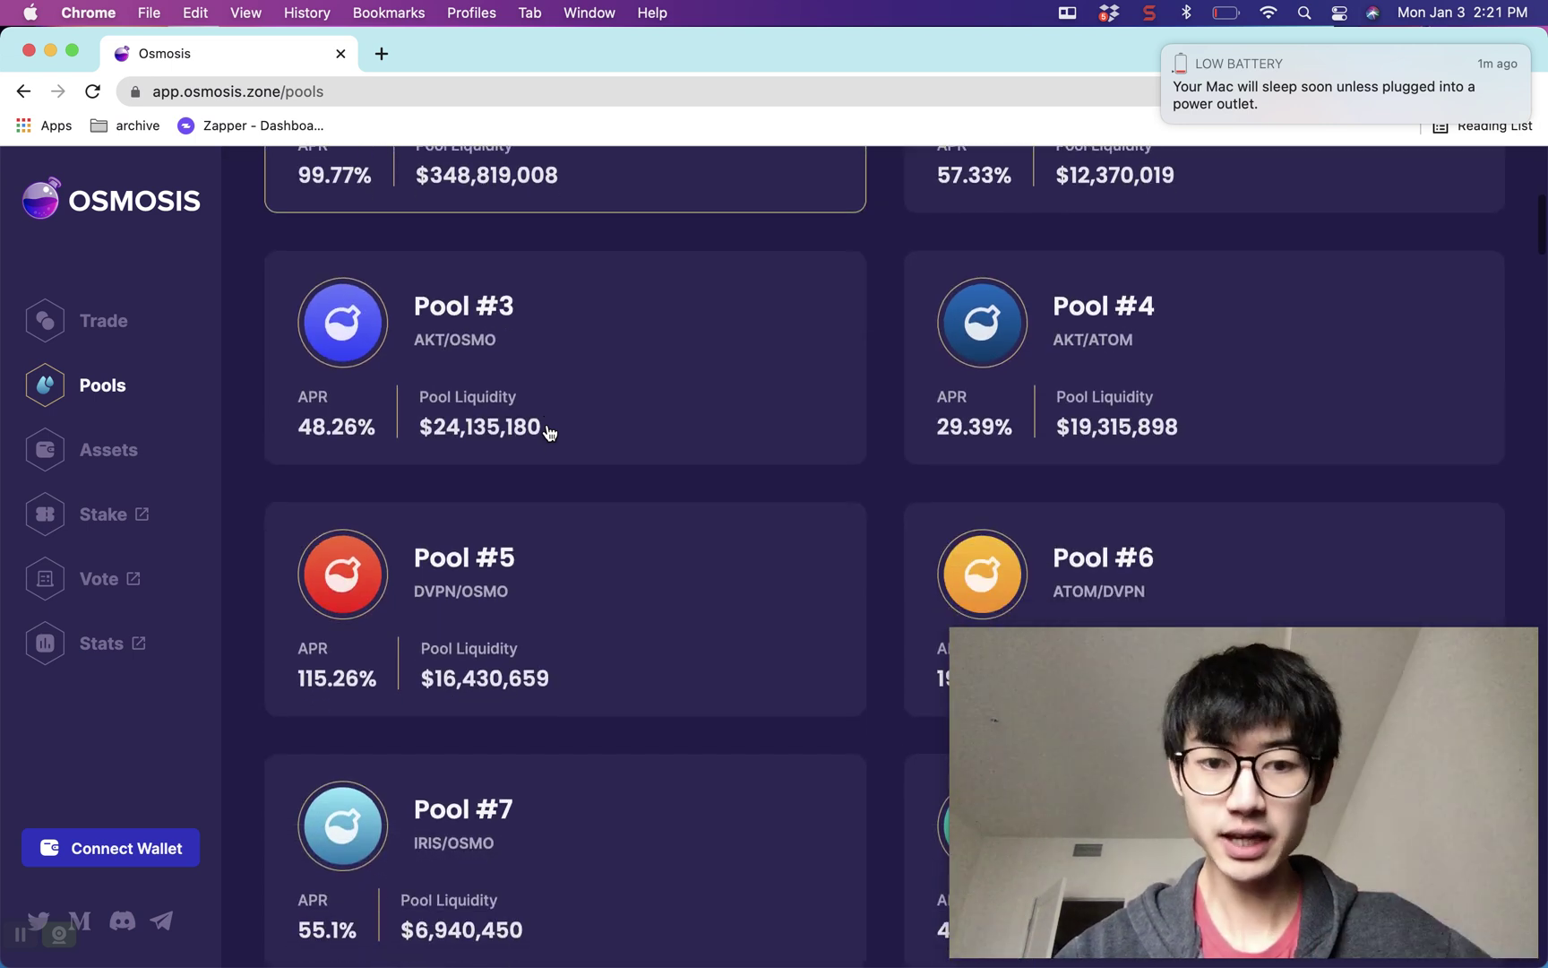
{"action": "scroll", "coordinate": [550, 432], "scroll_direction": "down", "scroll_amount": 9}
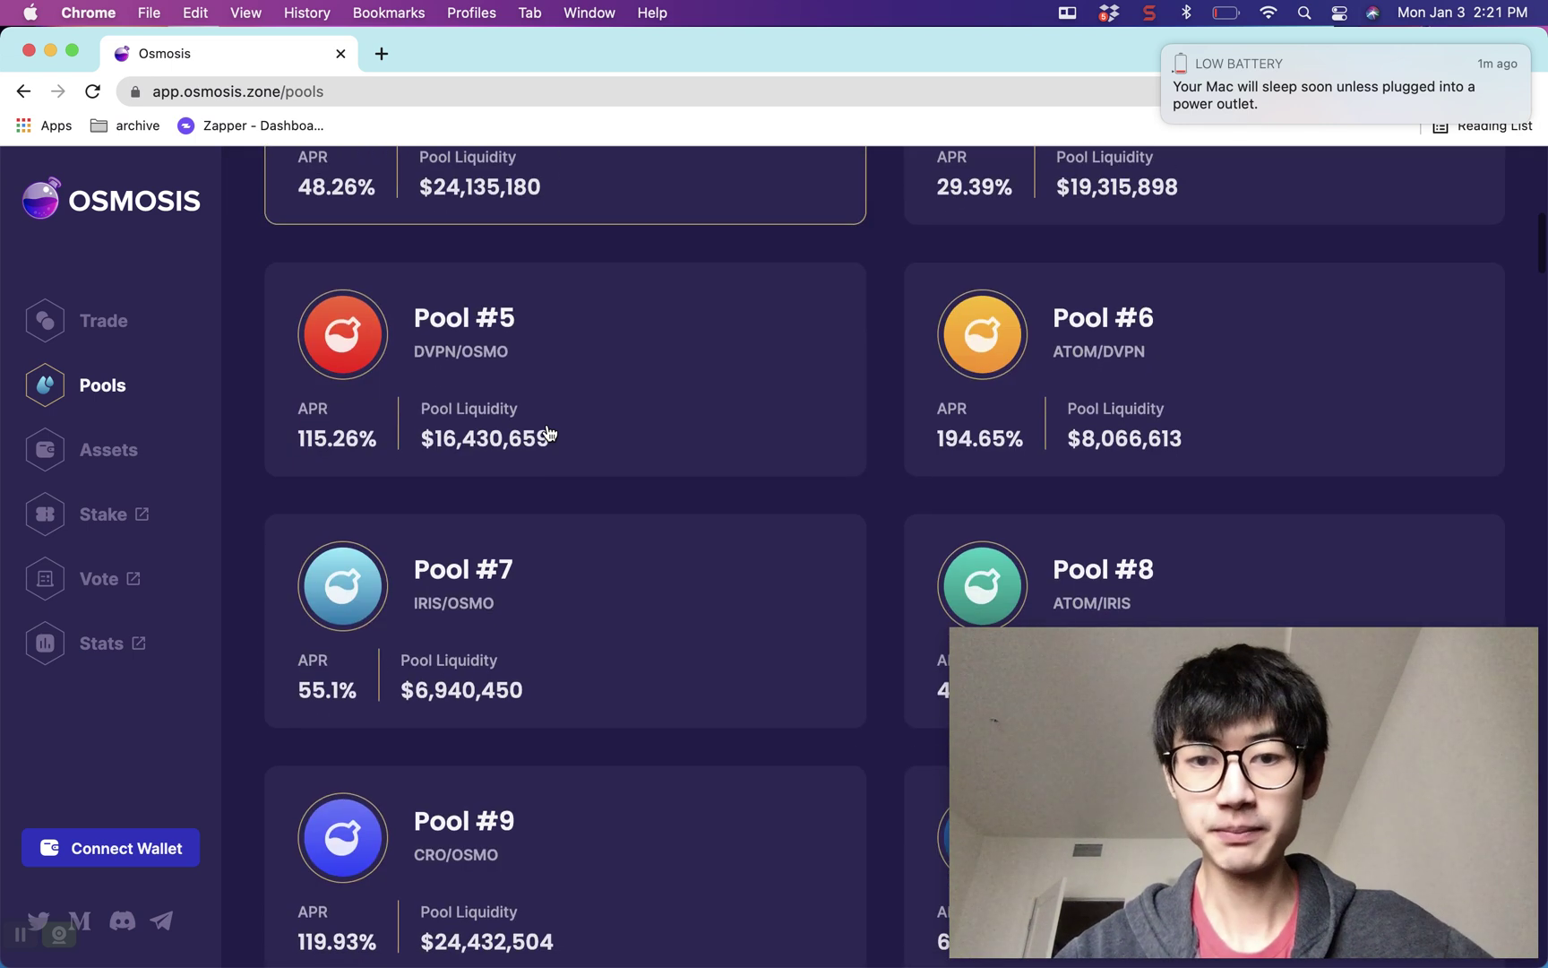
{"action": "scroll", "coordinate": [549, 433], "scroll_direction": "down", "scroll_amount": 8}
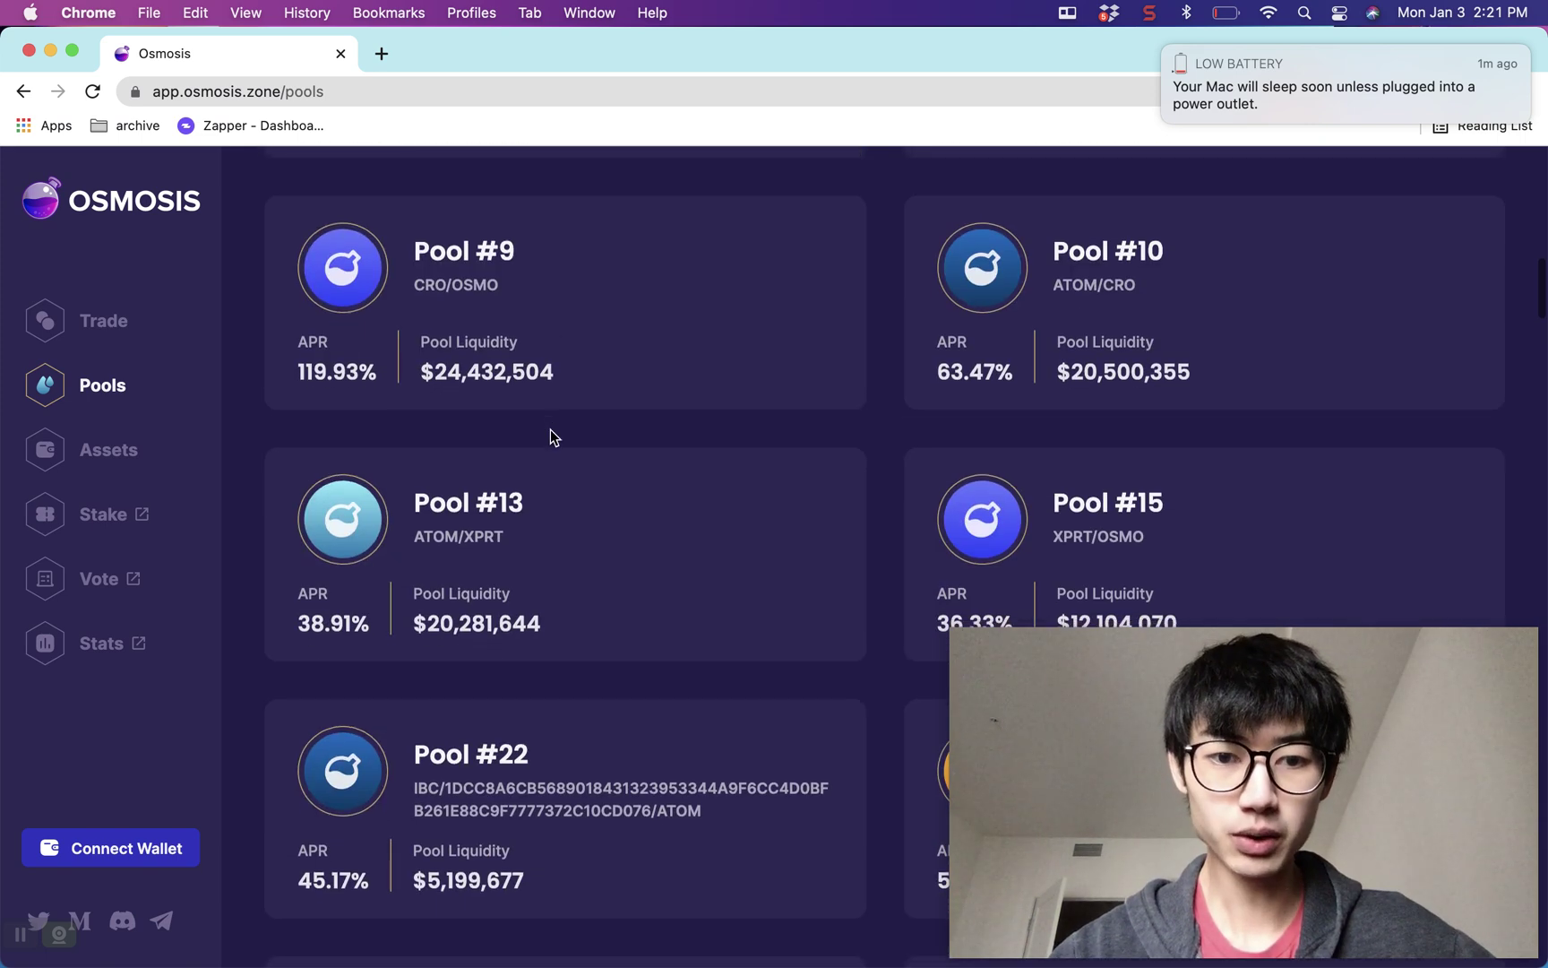
- Search the Pools page for LUNA and compare the matching pools' APR and liquidity
{"action": "key", "text": "super+f"}
{"action": "type", "text": "LUNA"}
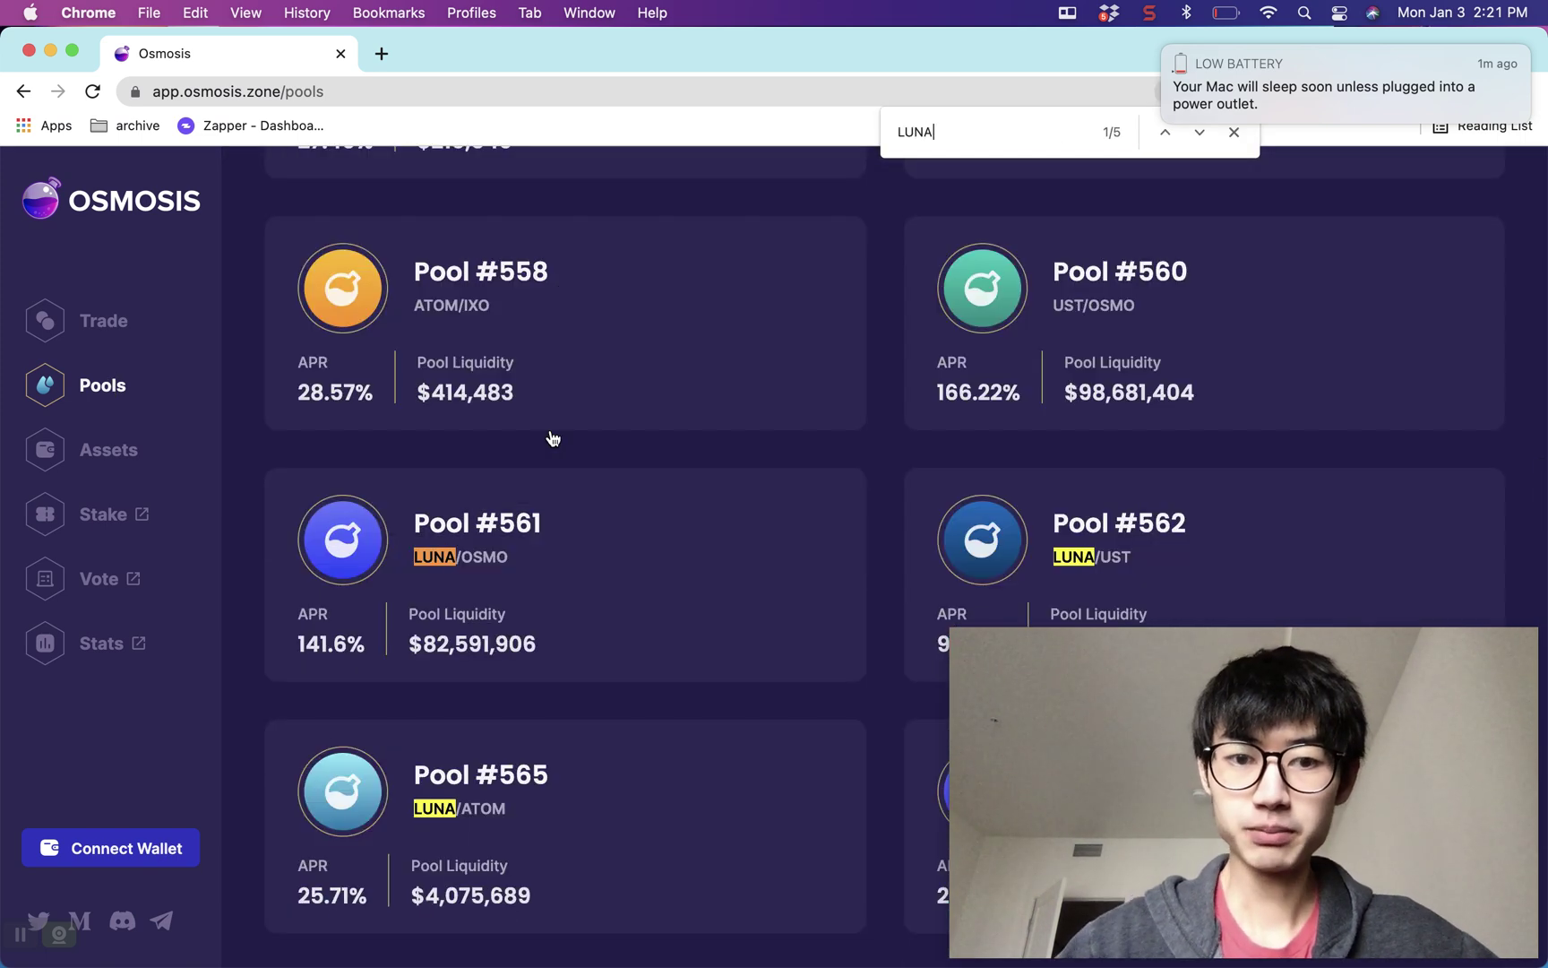
{"action": "scroll", "coordinate": [553, 438], "scroll_direction": "down", "scroll_amount": 1}
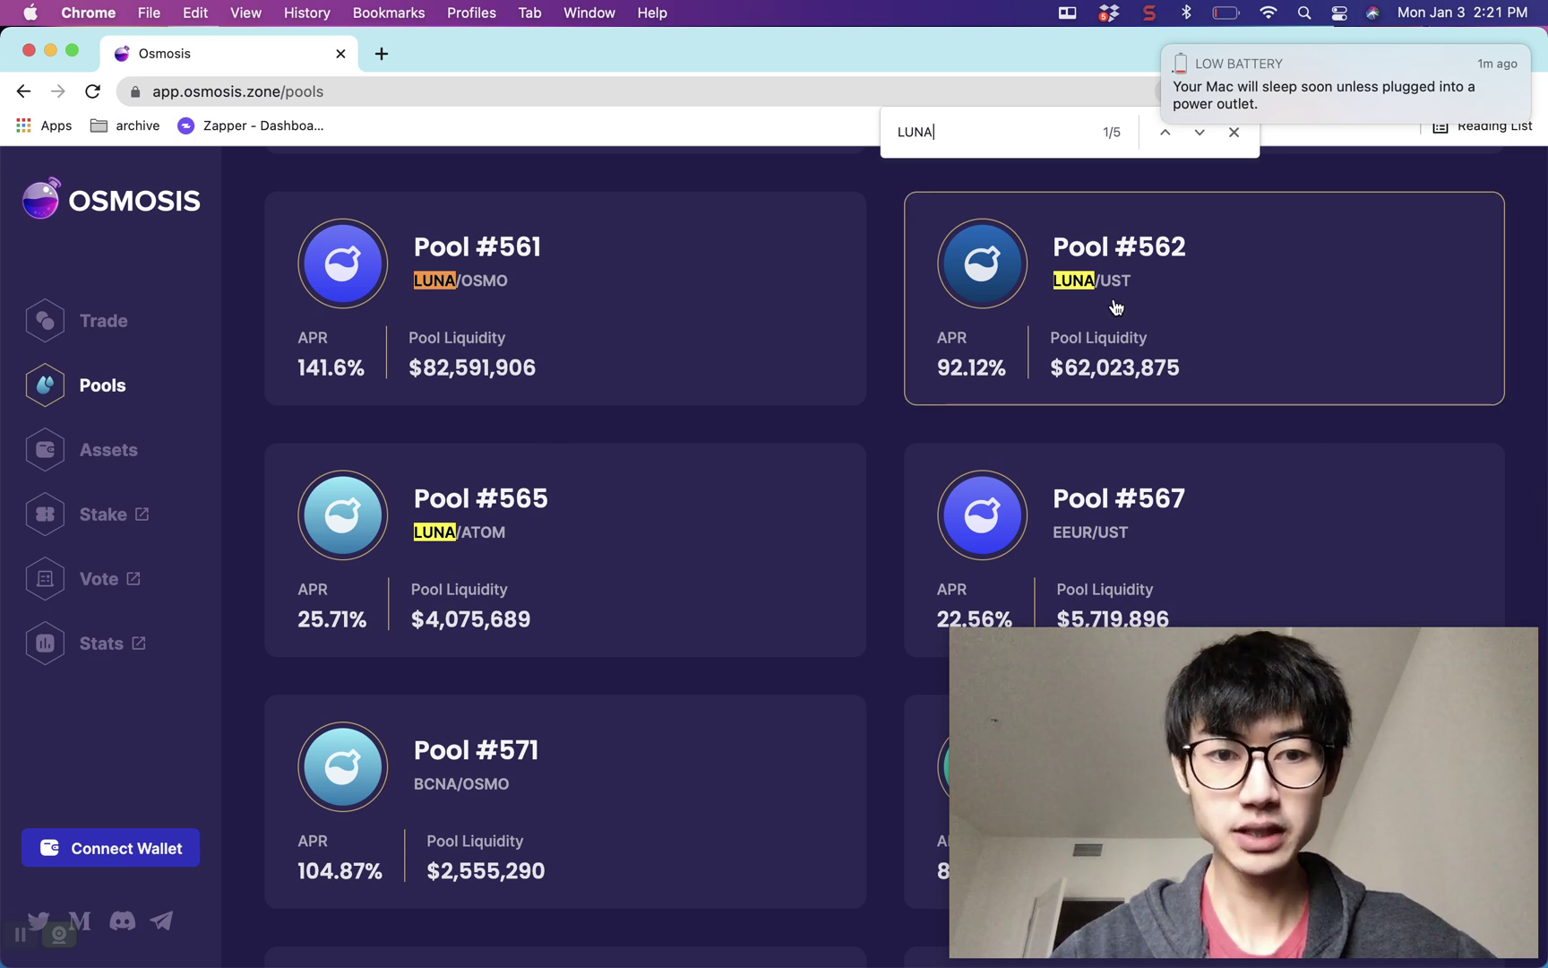
{"action": "scroll", "coordinate": [534, 587], "scroll_direction": "down", "scroll_amount": 2}
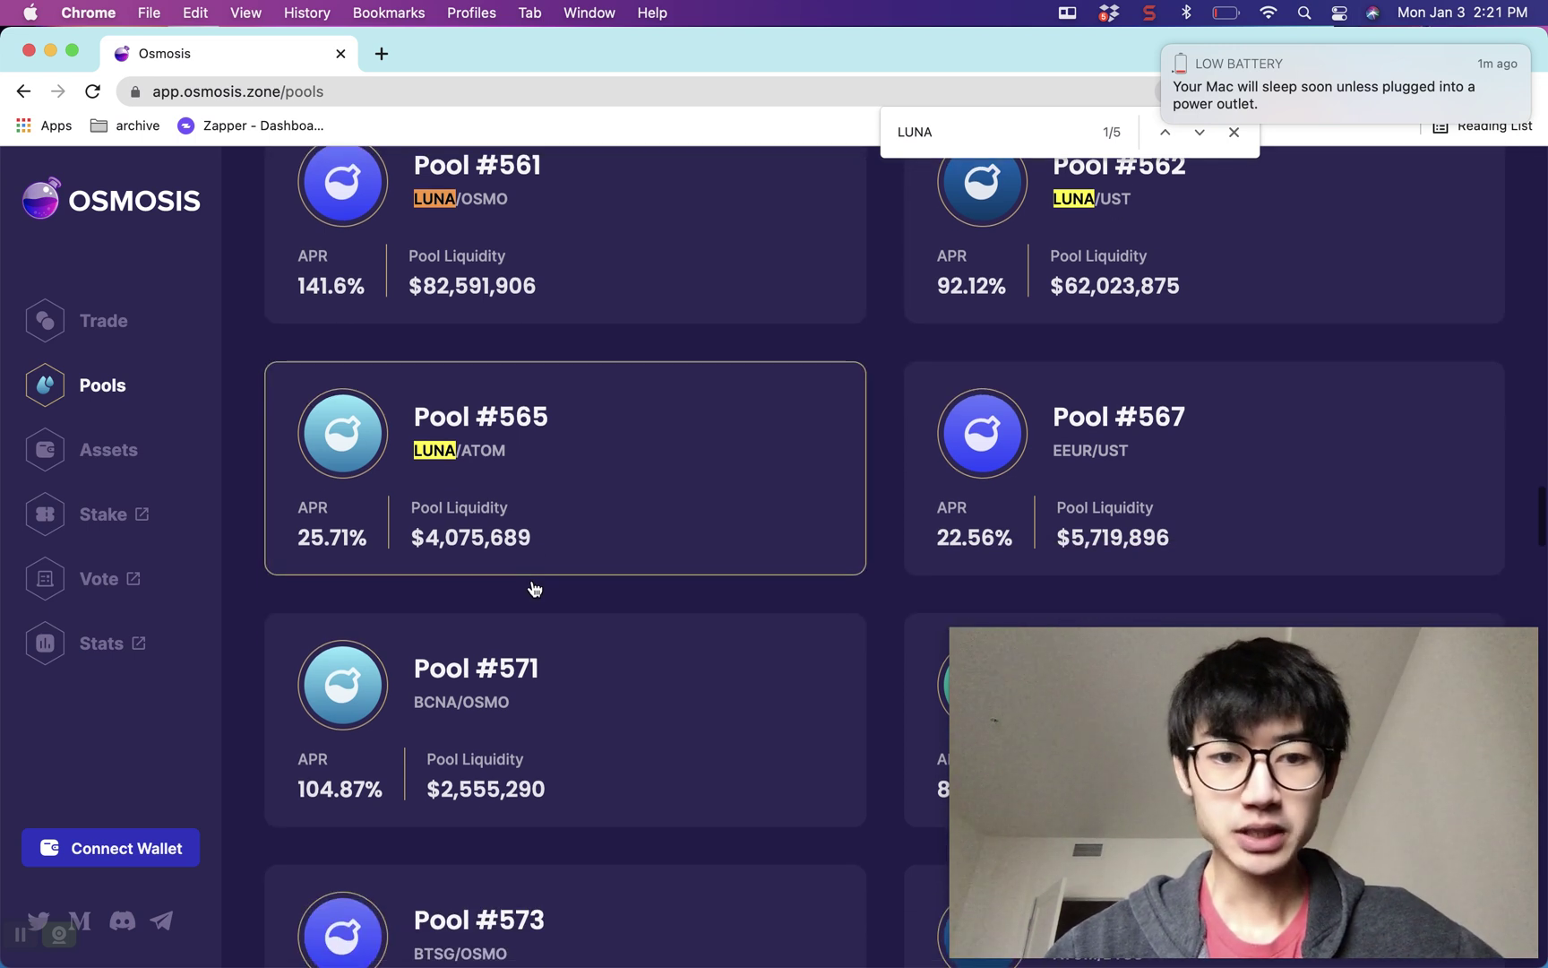
{"action": "scroll", "coordinate": [533, 459], "scroll_direction": "up", "scroll_amount": 4}
{"action": "scroll", "coordinate": [533, 460], "scroll_direction": "up", "scroll_amount": 4}
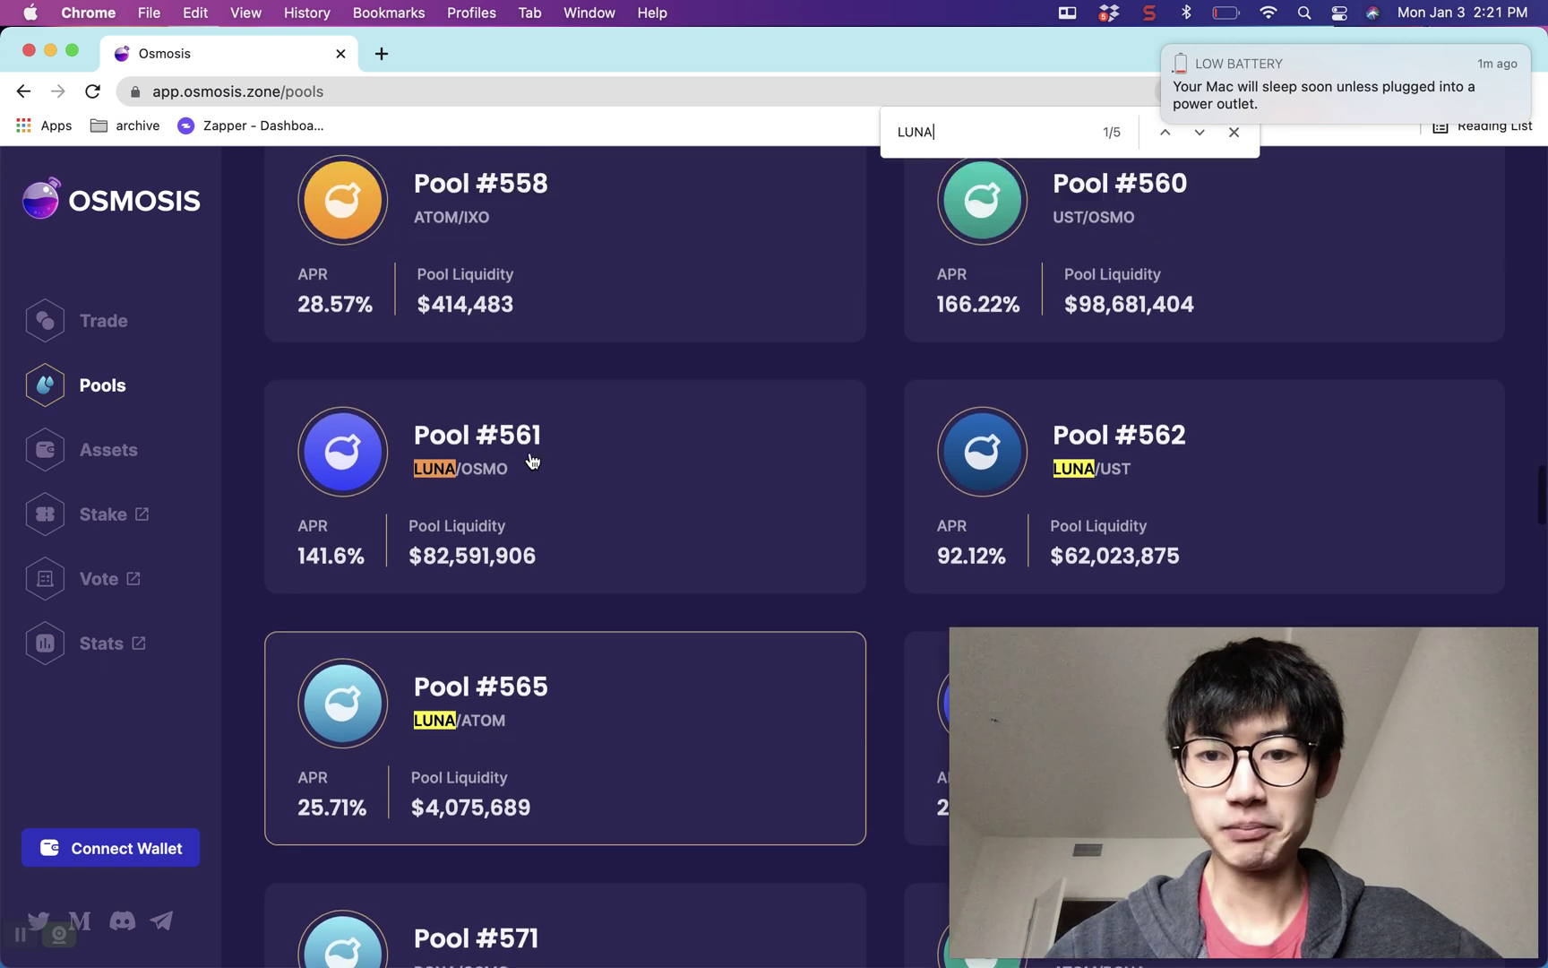
{"action": "scroll", "coordinate": [1123, 501], "scroll_direction": "down", "scroll_amount": 3}
{"action": "scroll", "coordinate": [1124, 501], "scroll_direction": "down", "scroll_amount": 1}
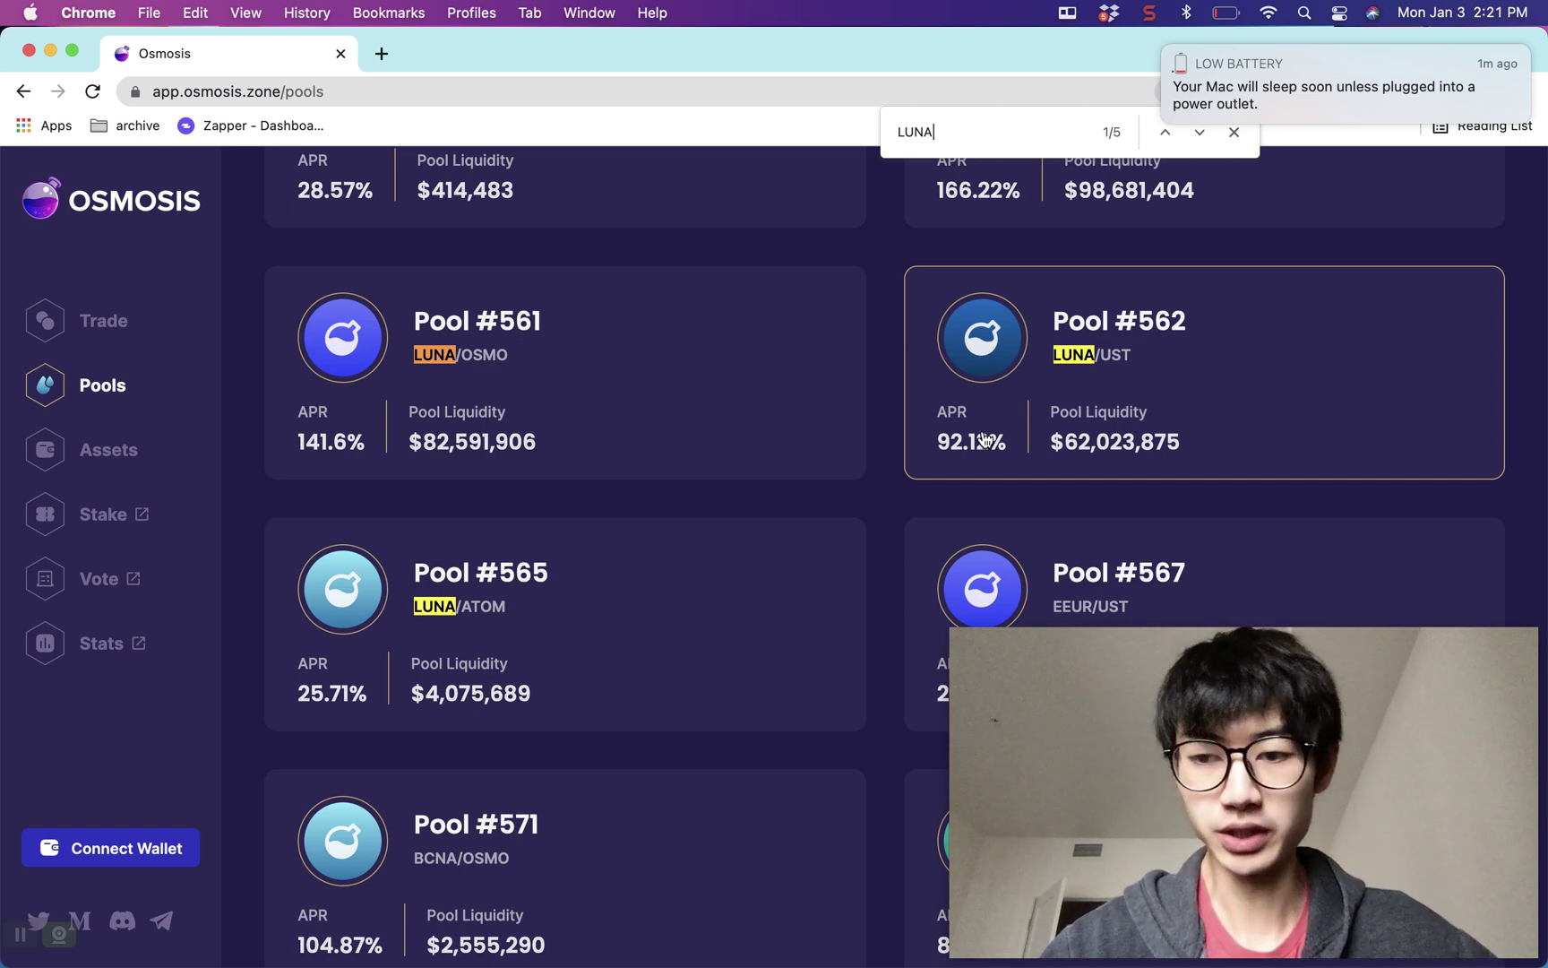
{"action": "scroll", "coordinate": [761, 422], "scroll_direction": "up", "scroll_amount": 12}
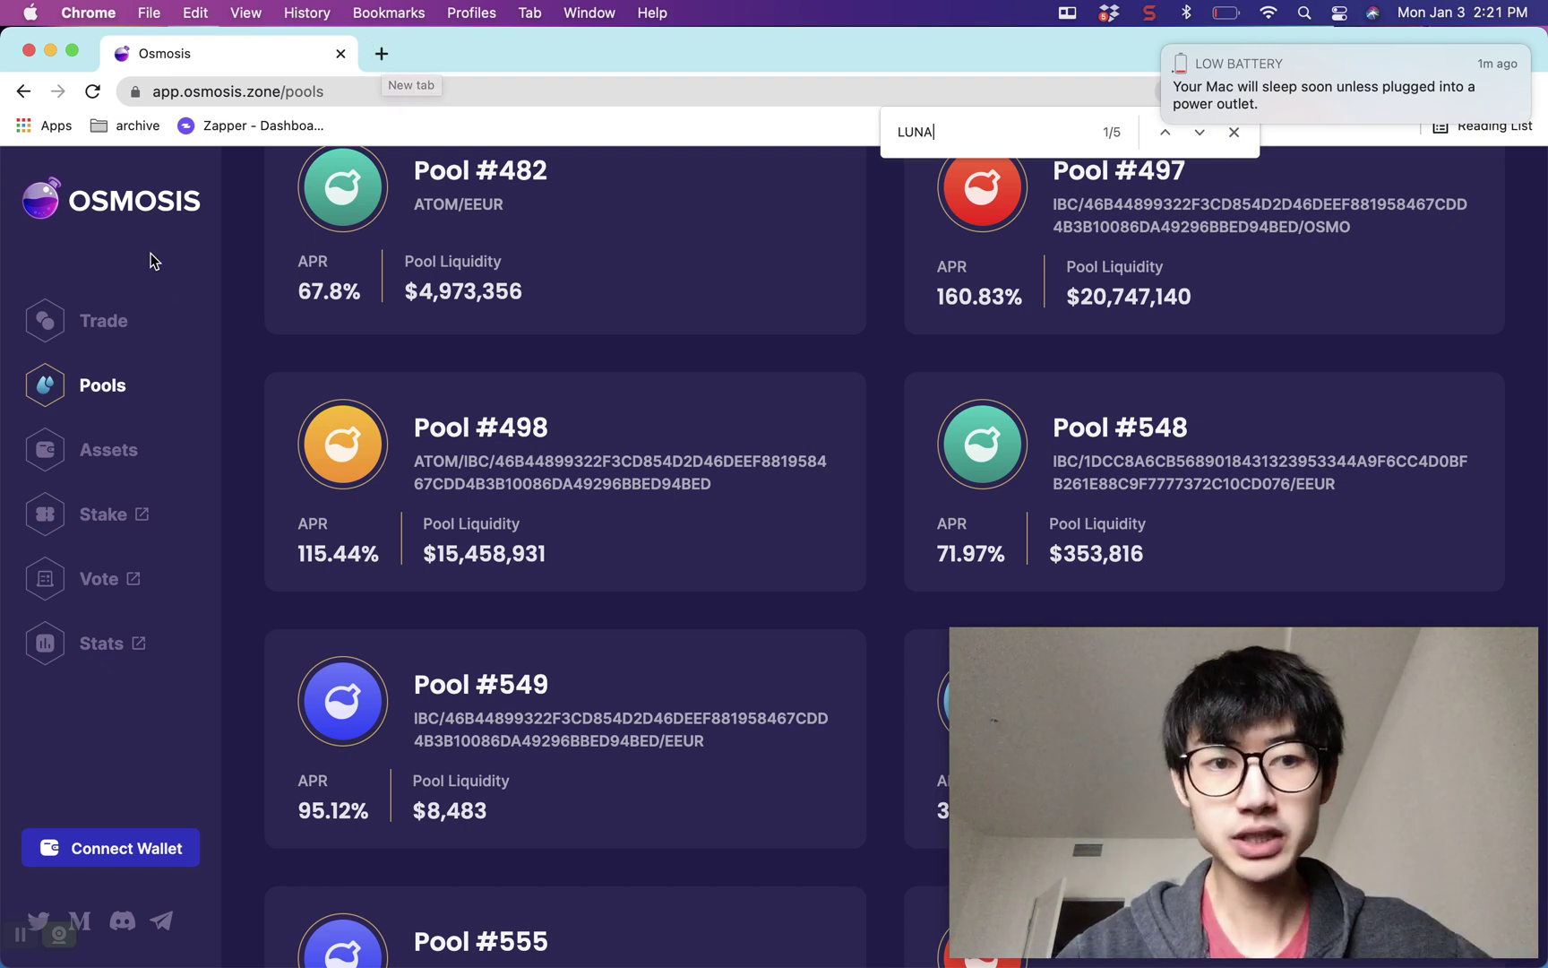
- Search the web for "keplr chrome extension" in a new tab and open Keplr's Chrome Web Store listing
{"action": "key", "text": "Escape"}
{"action": "key", "text": "super+t"}
{"action": "type", "text": "kep"}
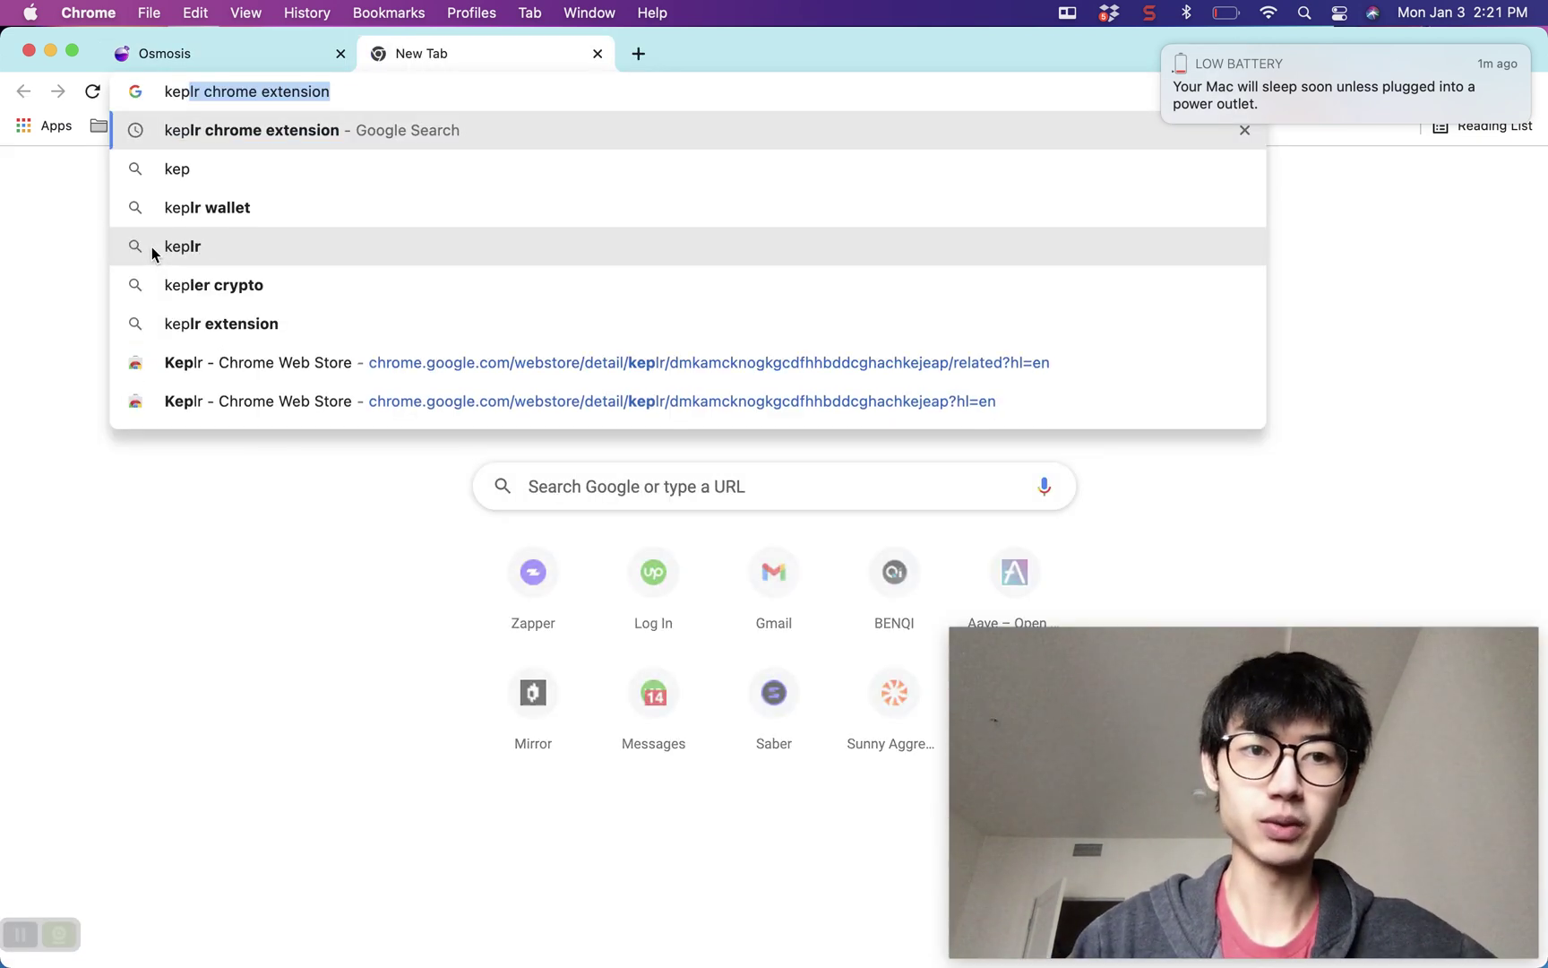
{"action": "key", "text": "Return"}
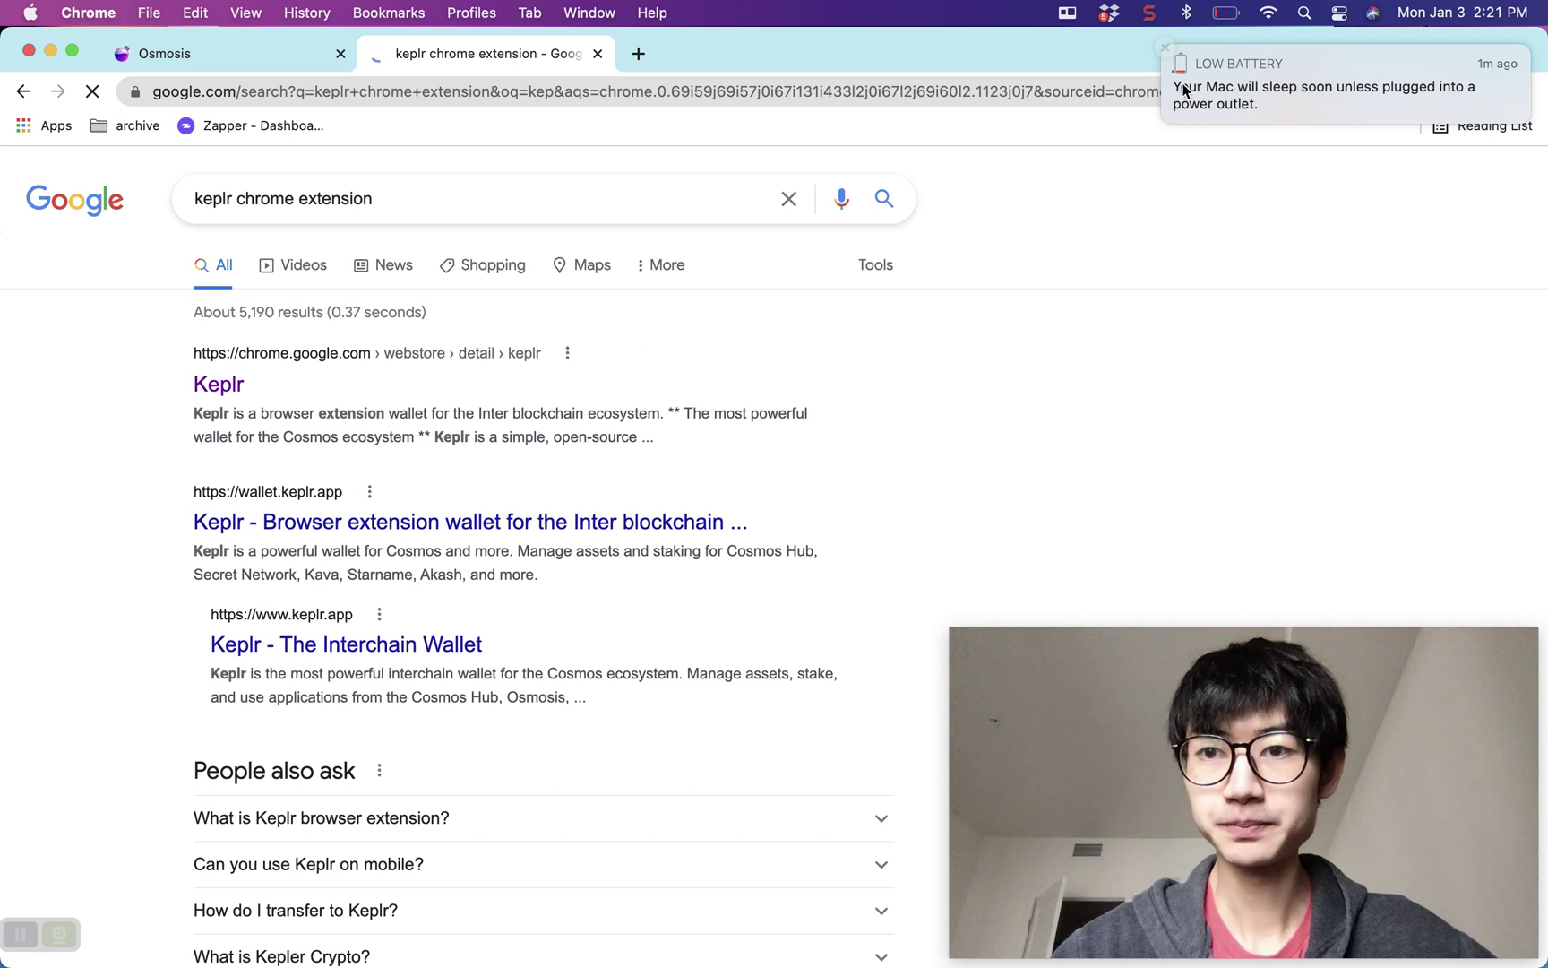
{"action": "left_click", "coordinate": [1166, 48]}
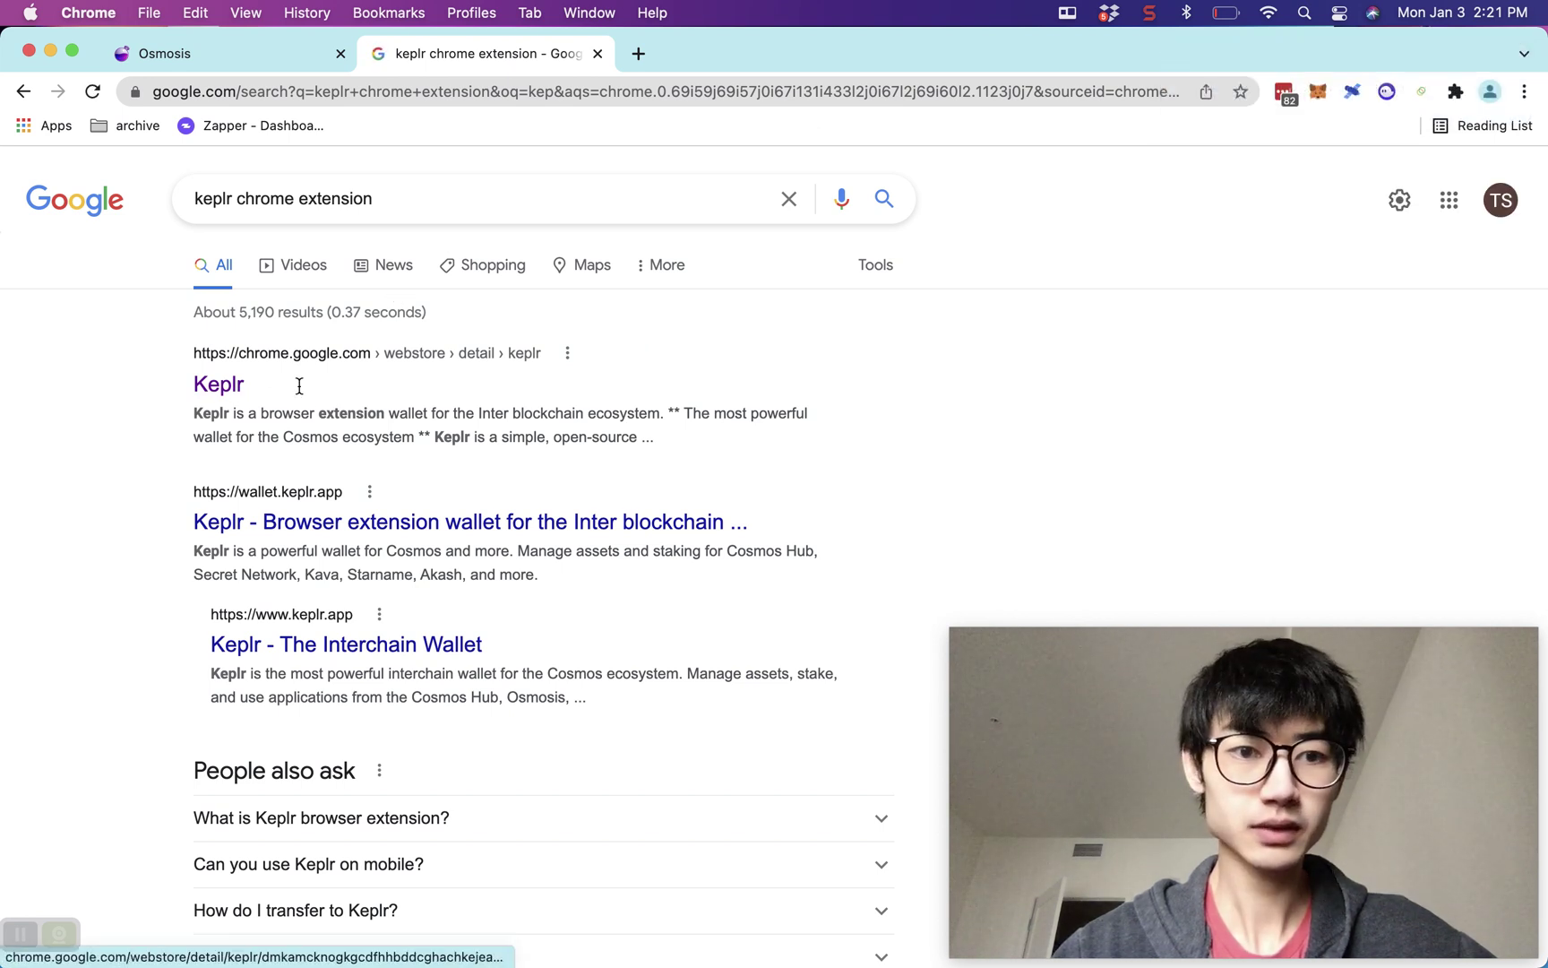
{"action": "left_click", "coordinate": [215, 385]}
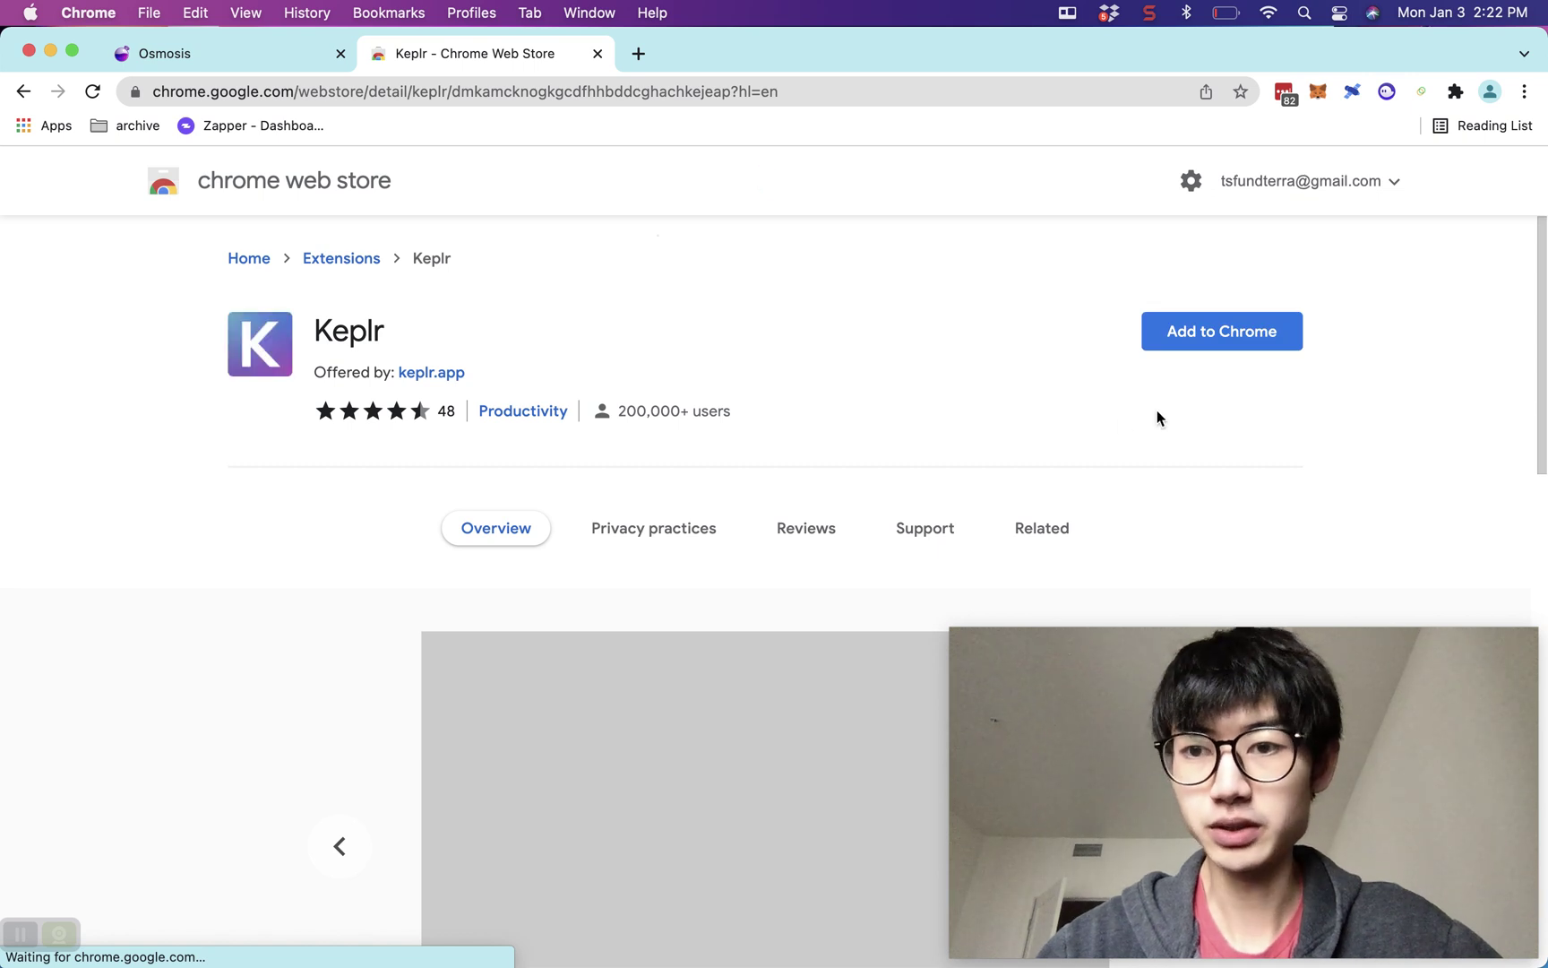
- Add the Keplr extension to Chrome and pin it
{"action": "left_click", "coordinate": [1217, 346]}
{"action": "left_click", "coordinate": [930, 577]}
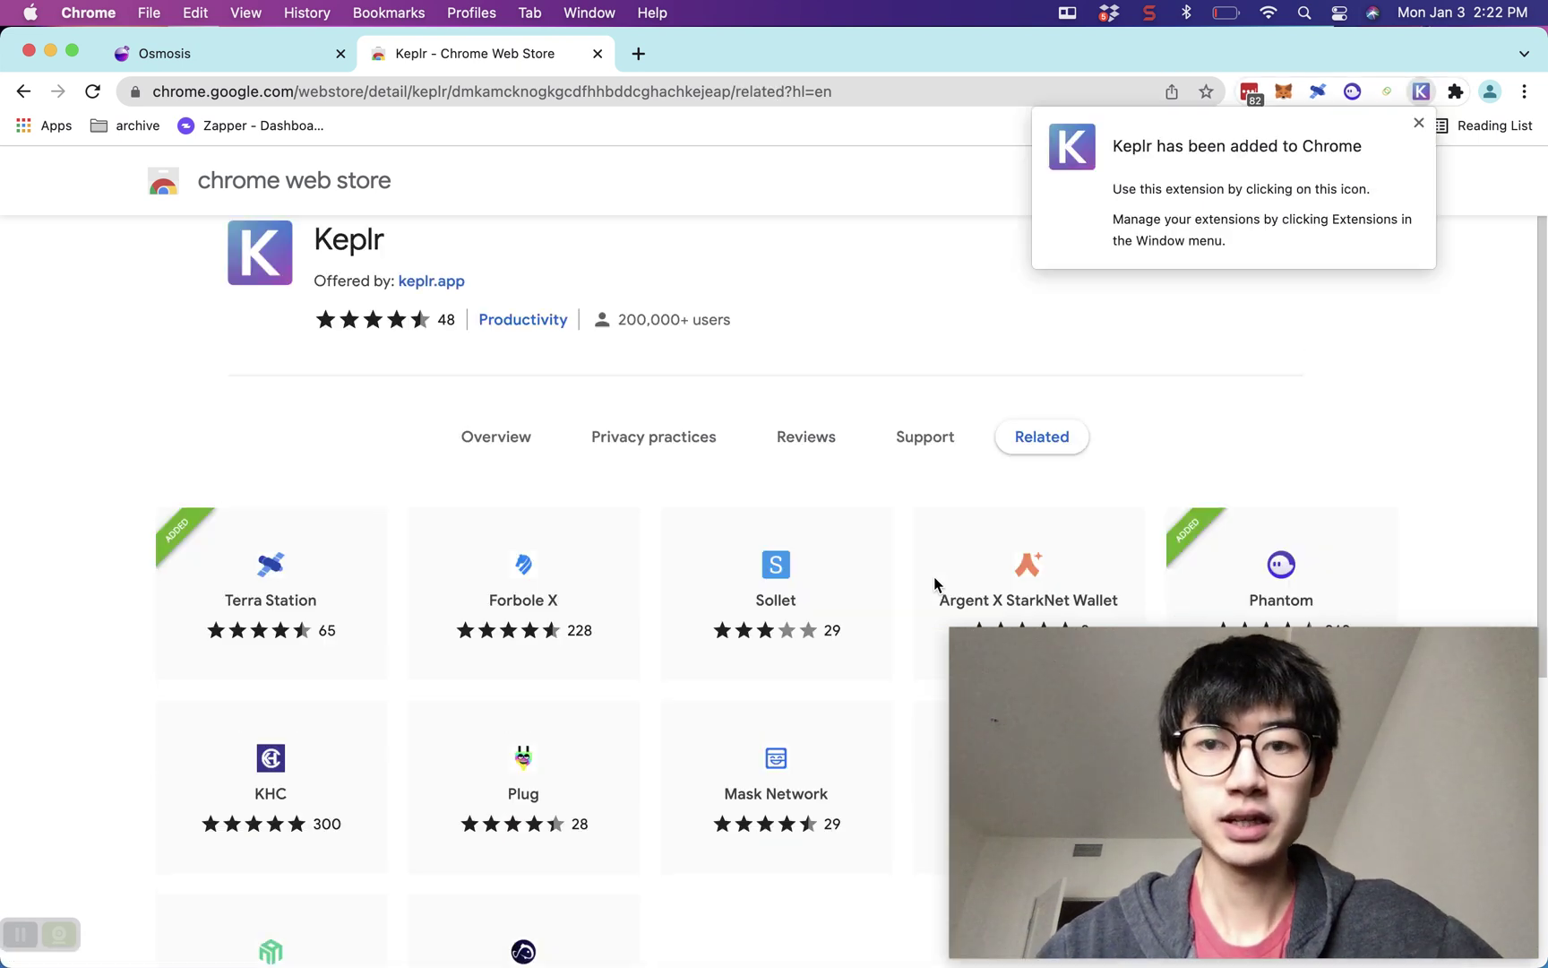
{"action": "right_click", "coordinate": [1420, 92]}
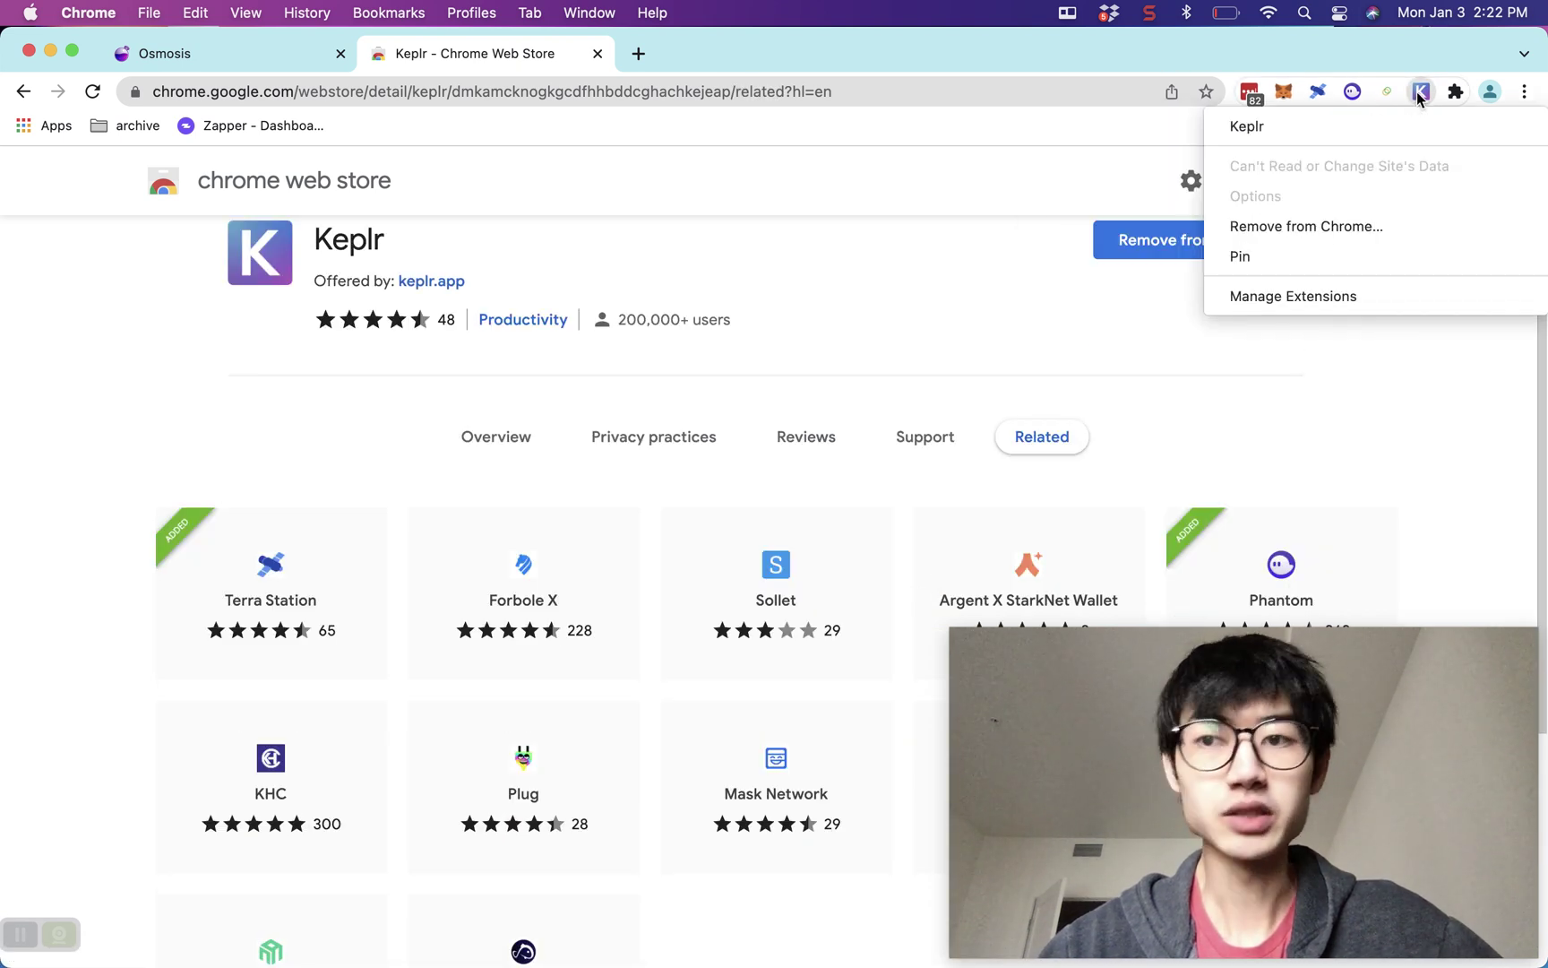
{"action": "left_click", "coordinate": [1315, 255]}
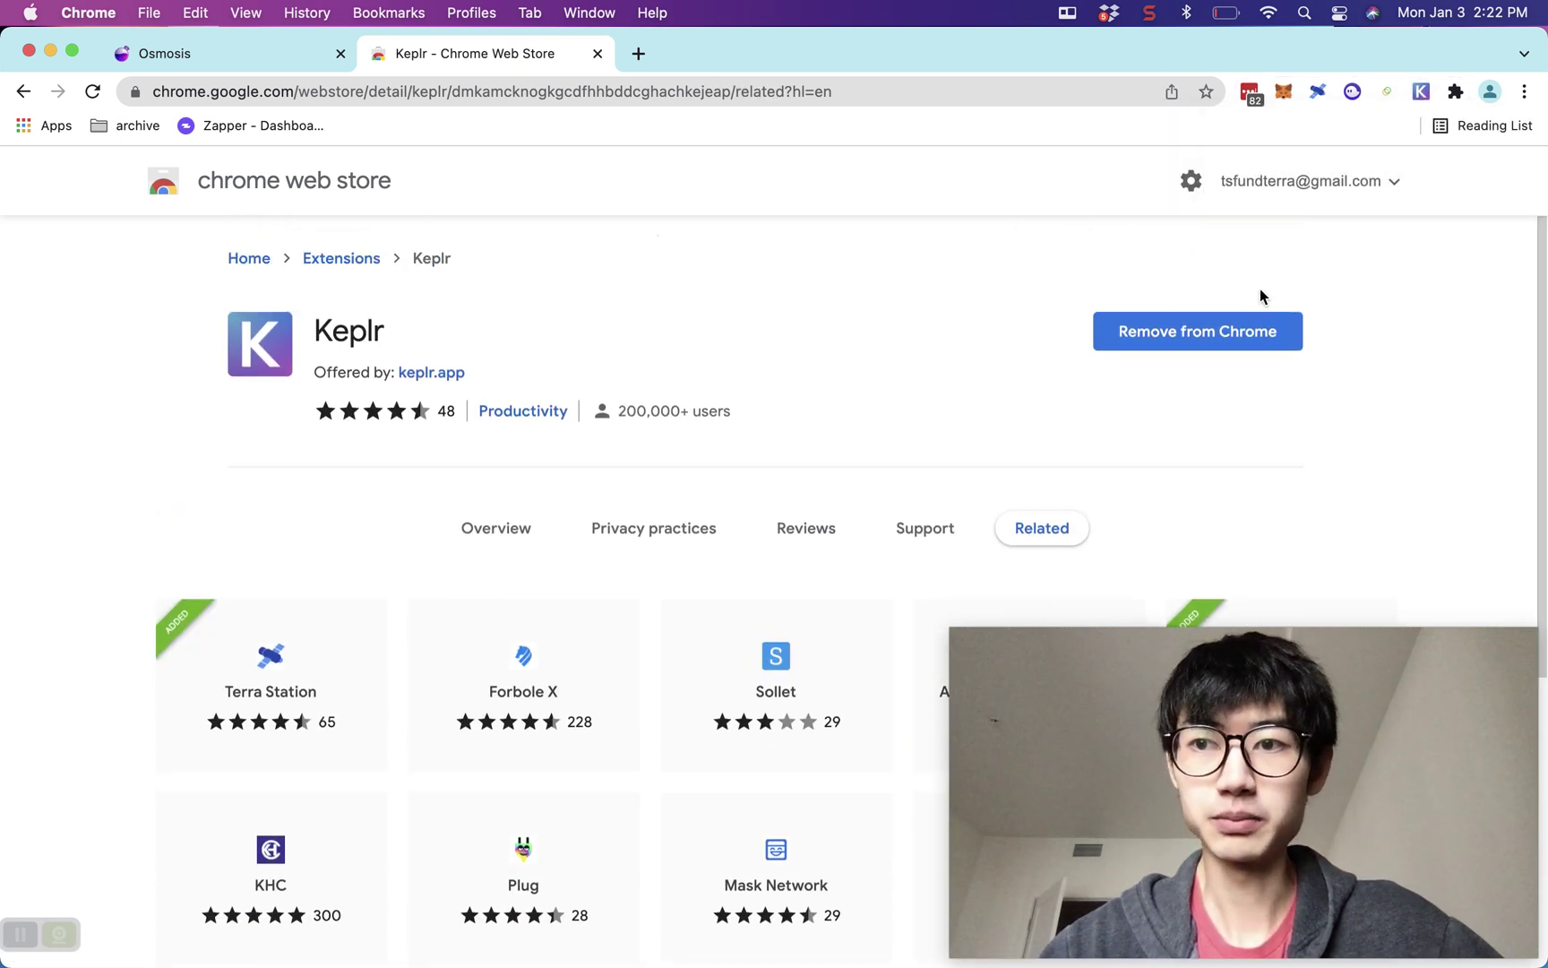
- Launch the Keplr extension to reach its account registration page
{"action": "left_click", "coordinate": [1420, 92]}
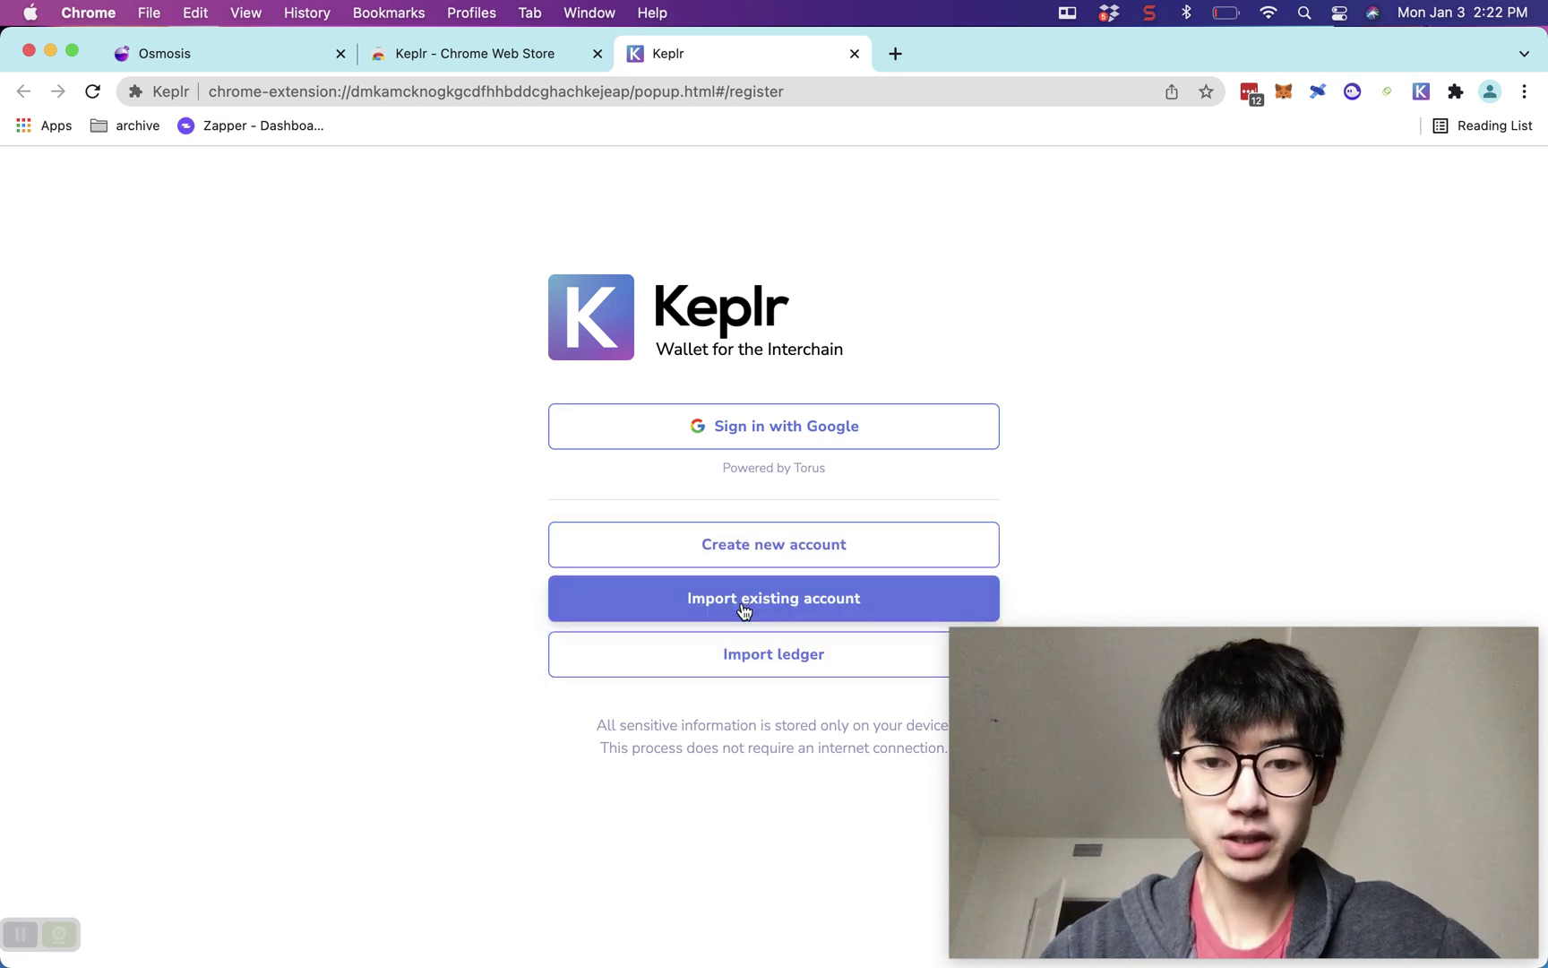
{"action": "left_click", "coordinate": [1149, 12]}
{"action": "left_click", "coordinate": [1165, 67]}
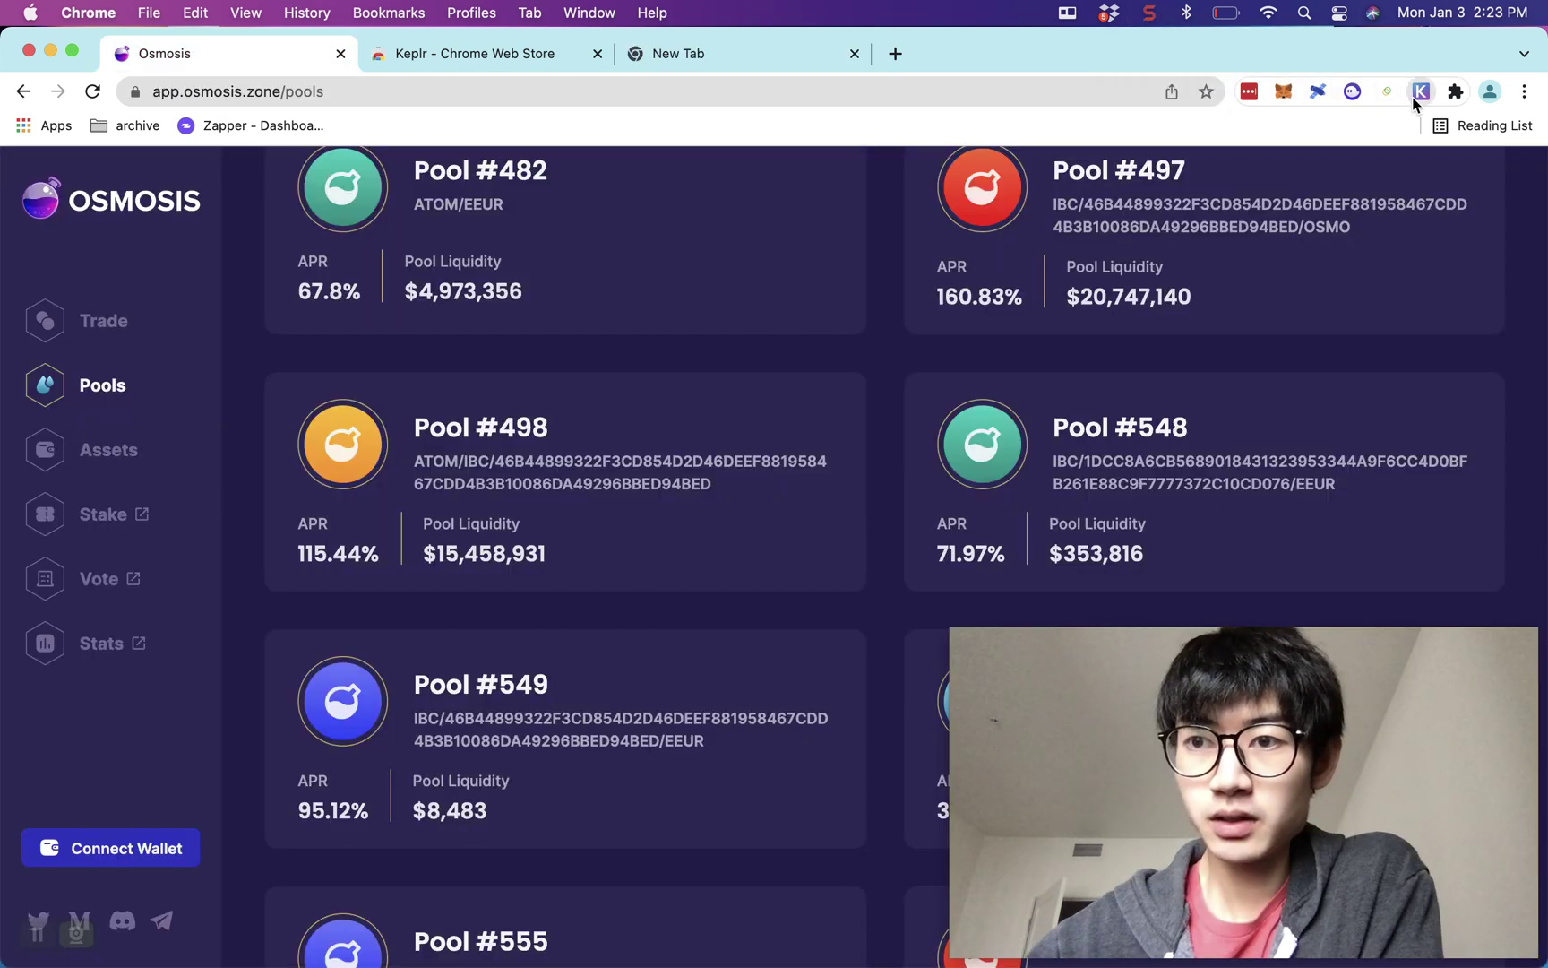
- Check the test-osmosis account's Cosmos balance in the Keplr wallet
{"action": "left_click", "coordinate": [1419, 93]}
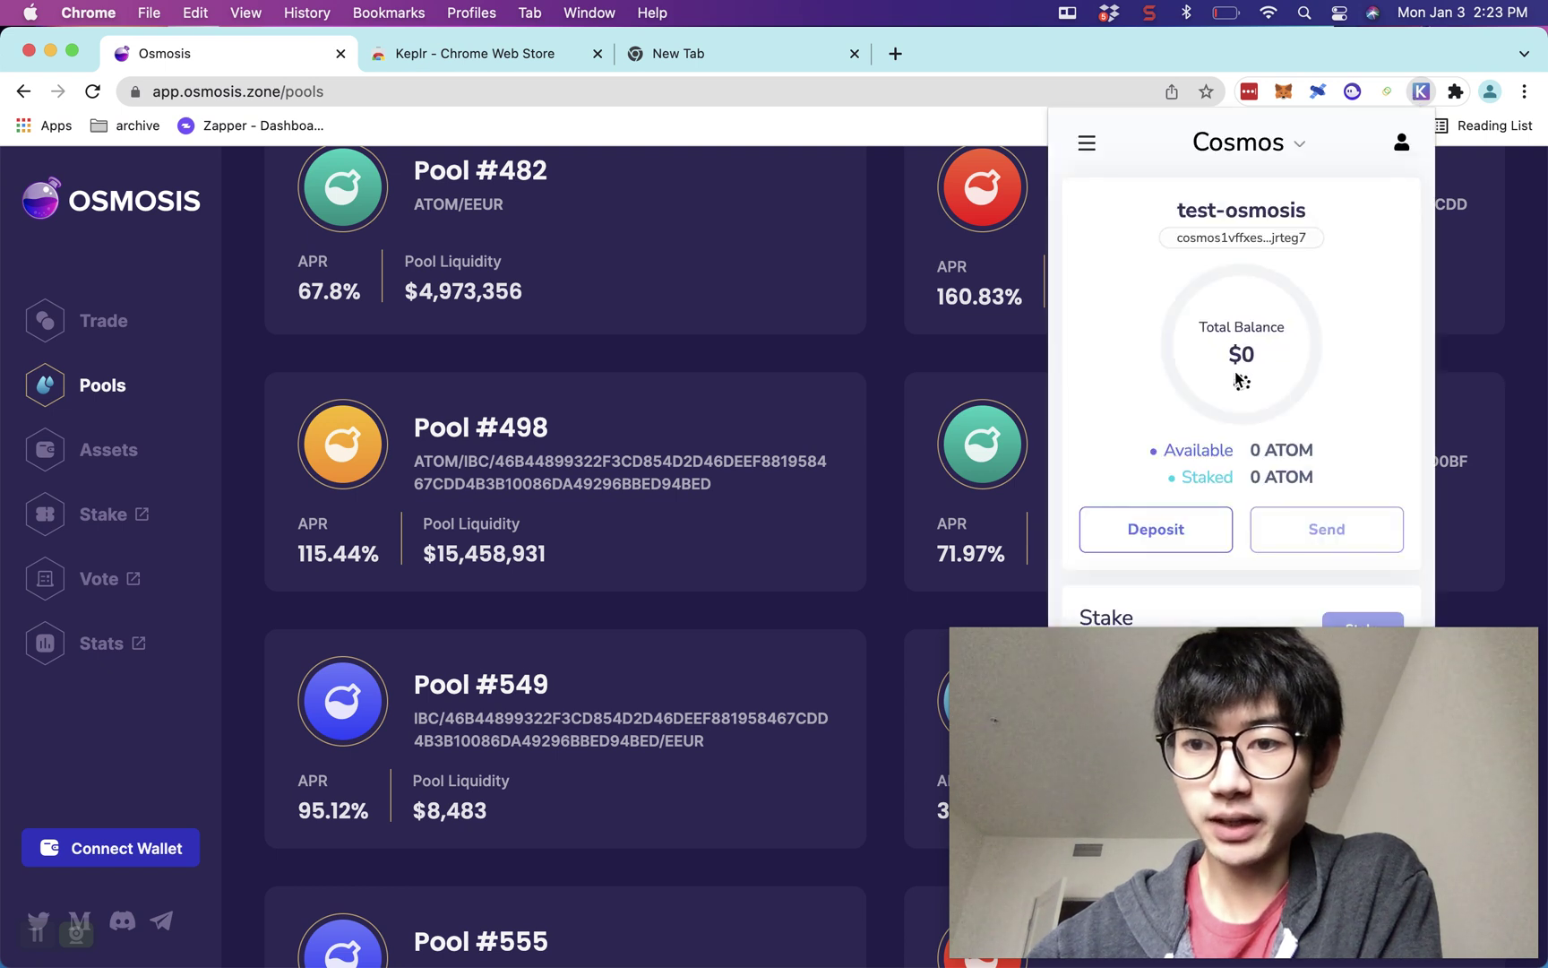
{"action": "scroll", "coordinate": [1237, 379], "scroll_direction": "up", "scroll_amount": 2}
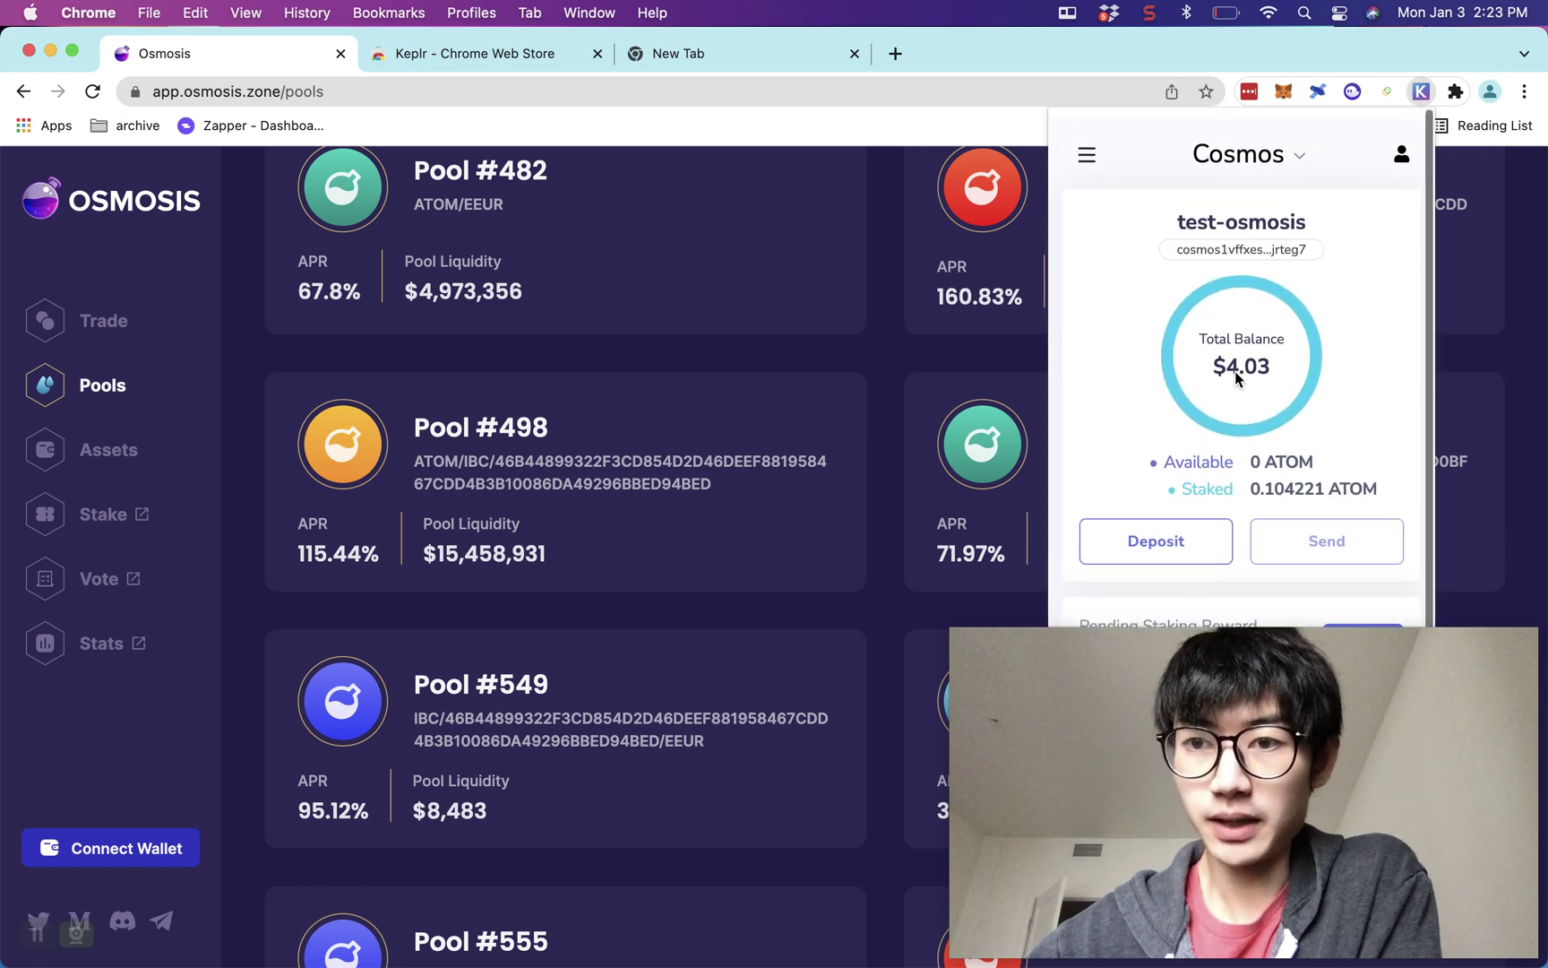
{"action": "scroll", "coordinate": [1237, 382], "scroll_direction": "up", "scroll_amount": 2}
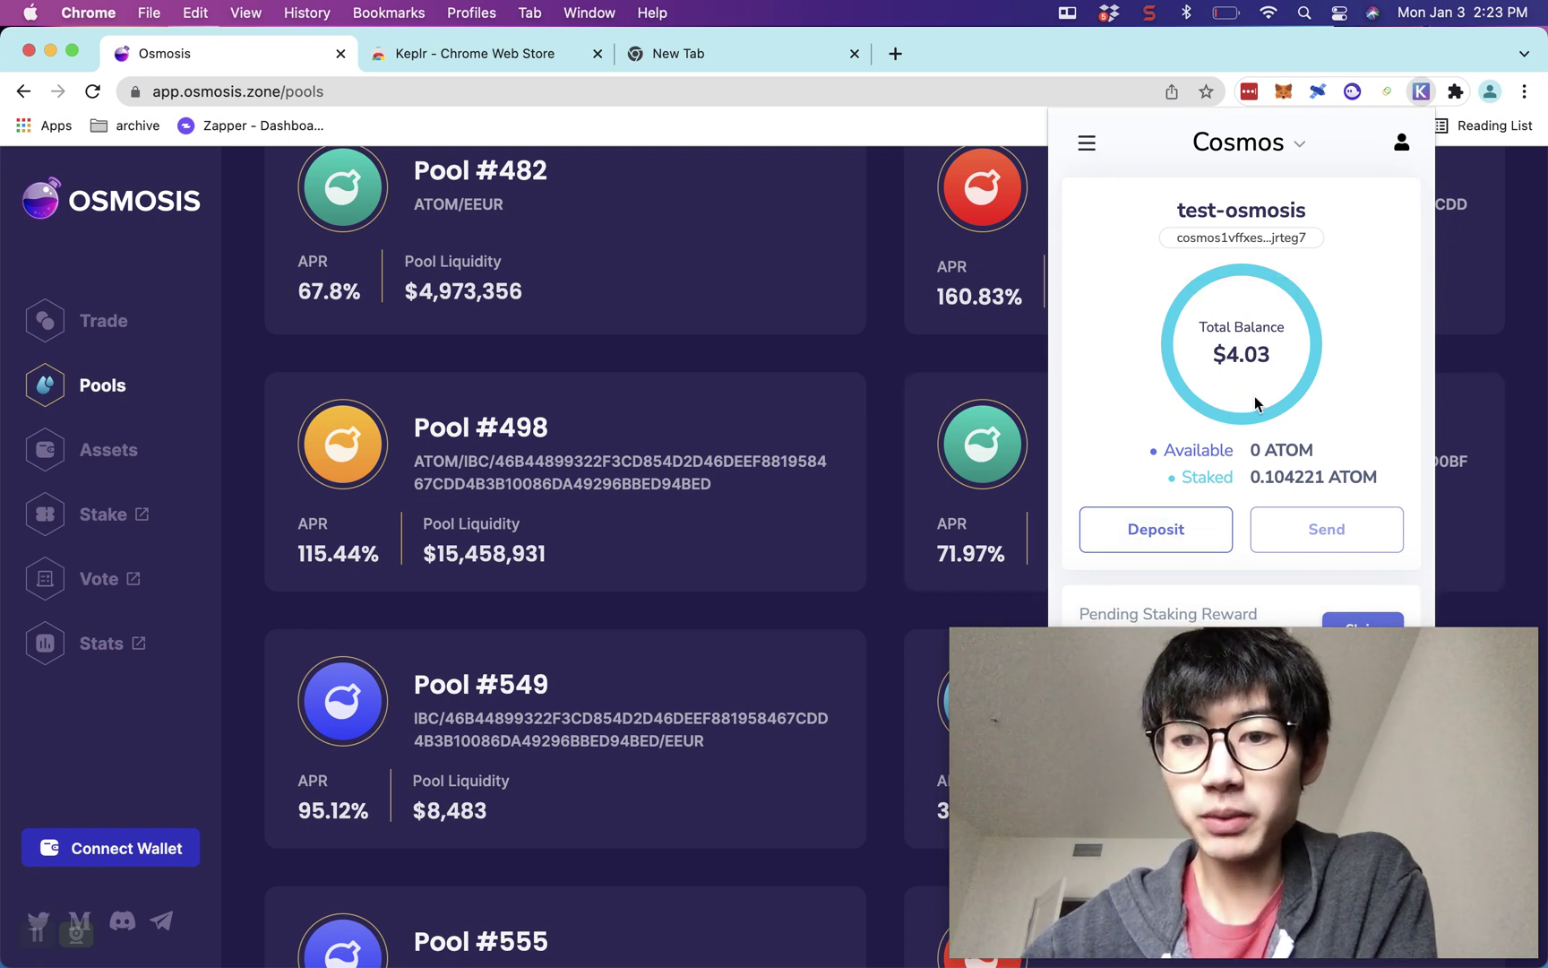
- Return to the Osmosis trade page and try to connect the Keplr Wallet browser extension
{"action": "scroll", "coordinate": [832, 491], "scroll_direction": "up", "scroll_amount": 5}
{"action": "scroll", "coordinate": [789, 492], "scroll_direction": "up", "scroll_amount": 10}
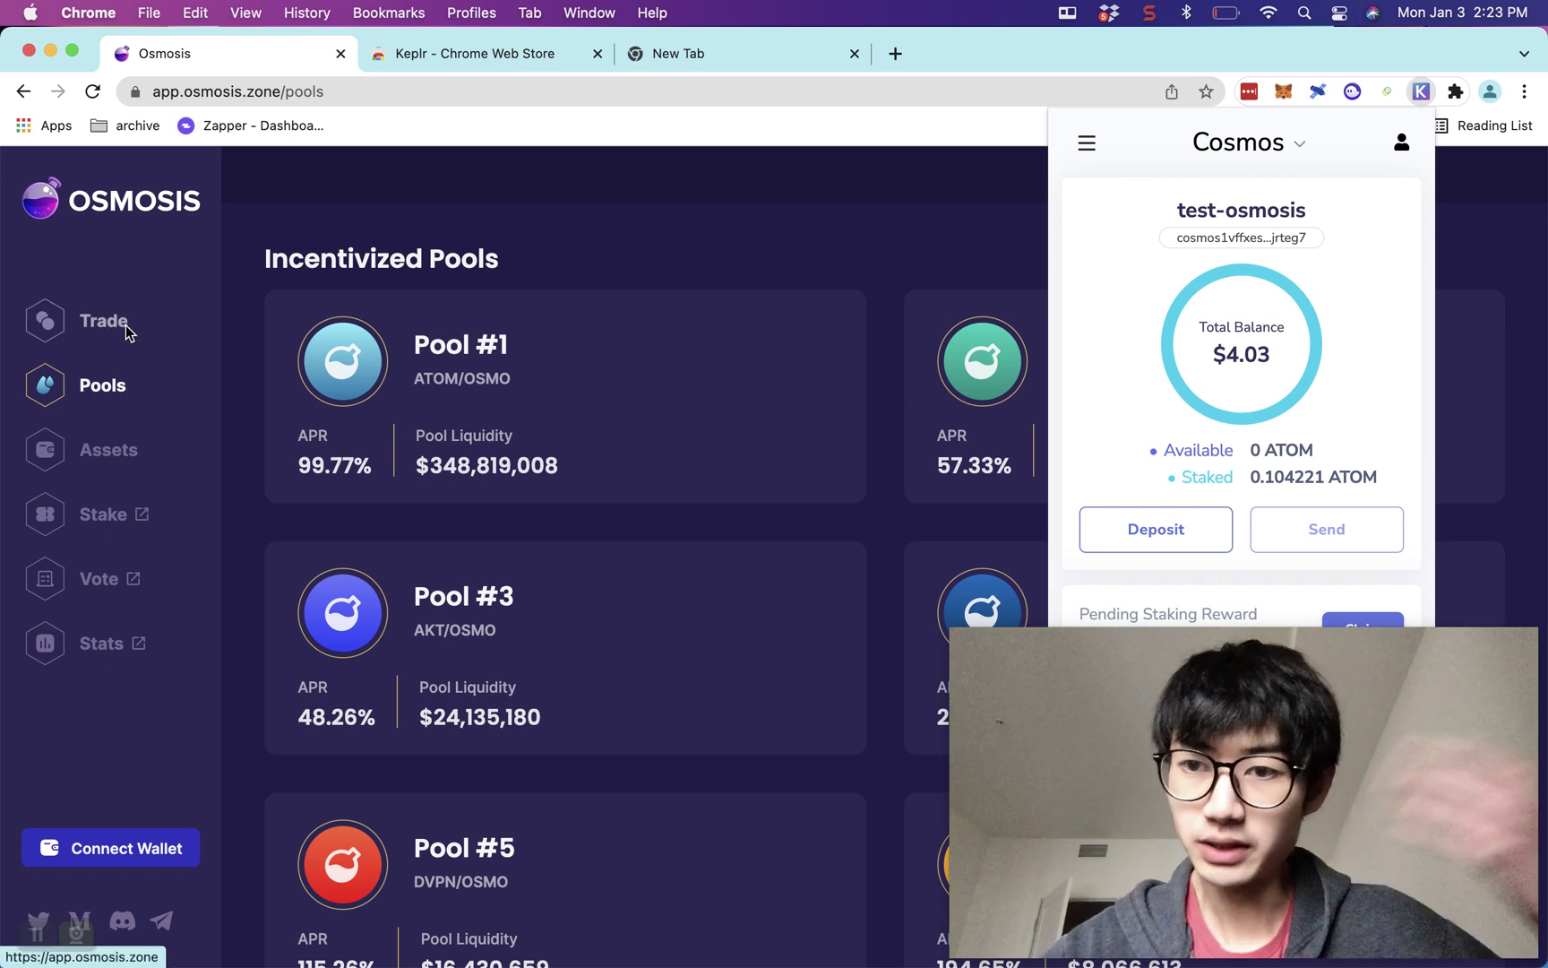
{"action": "left_click", "coordinate": [113, 229]}
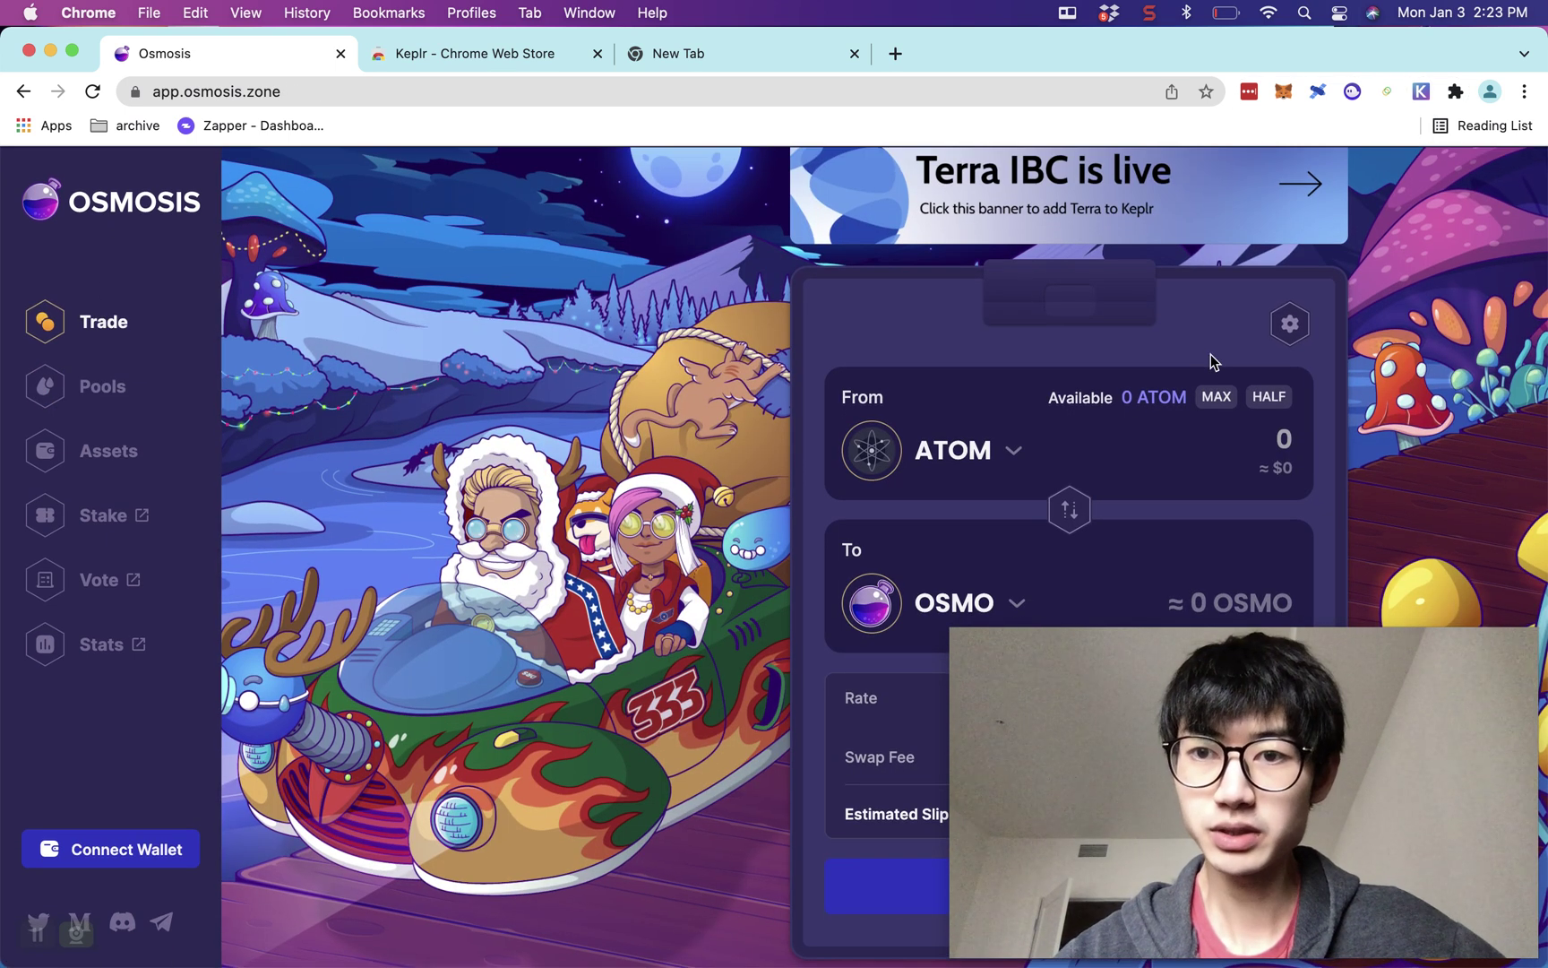
{"action": "left_click", "coordinate": [104, 851]}
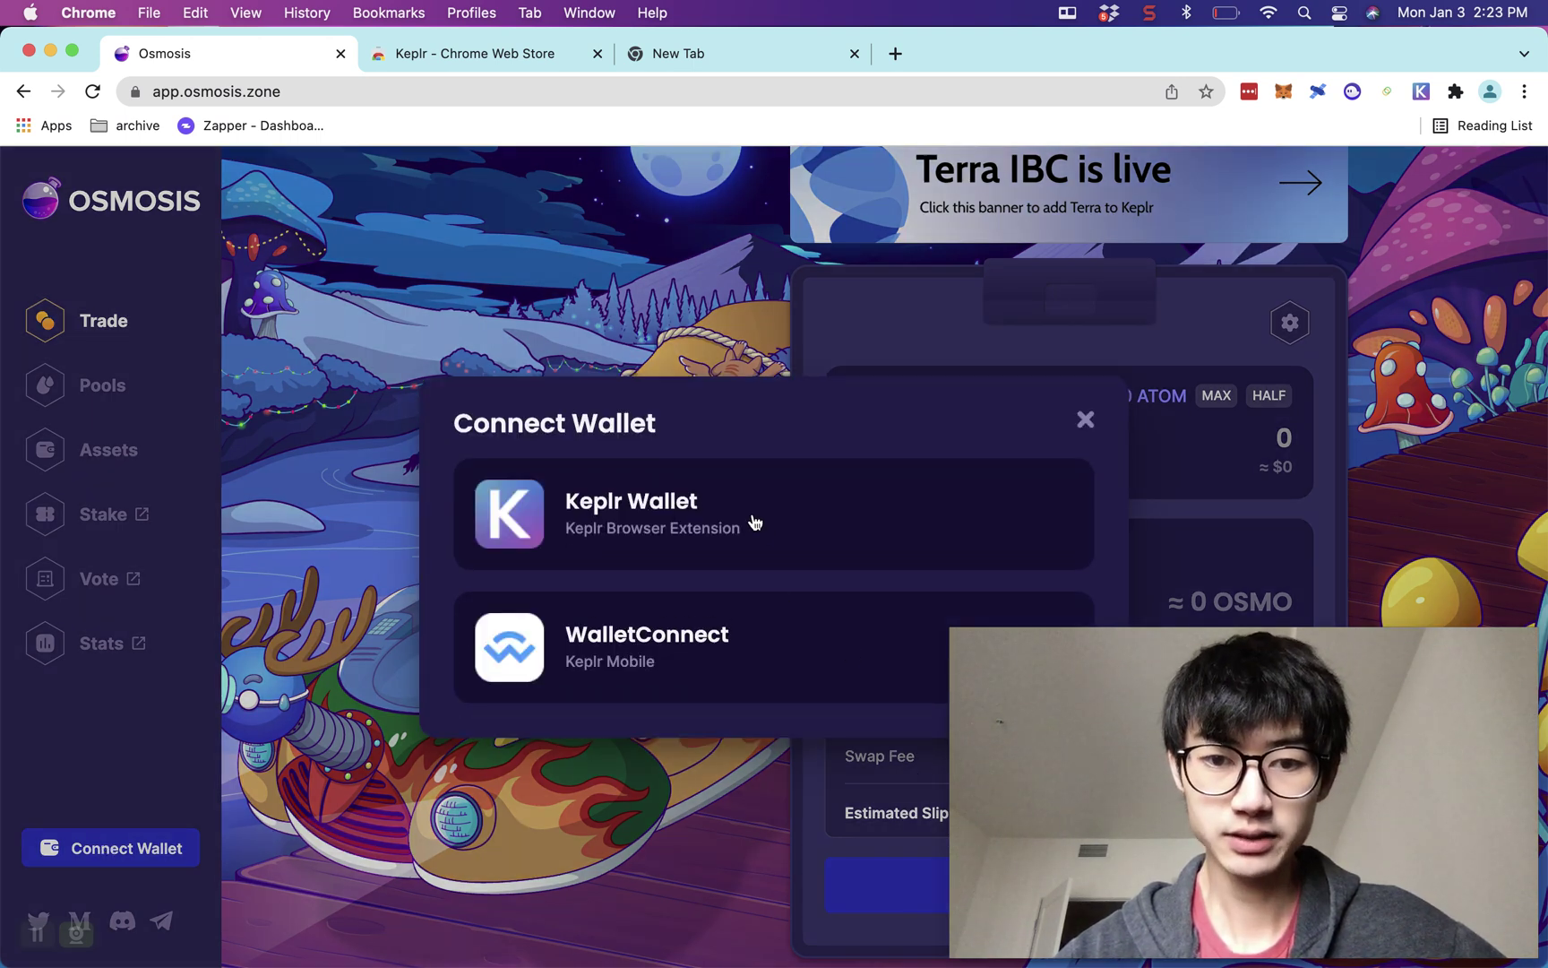
{"action": "left_click", "coordinate": [667, 536]}
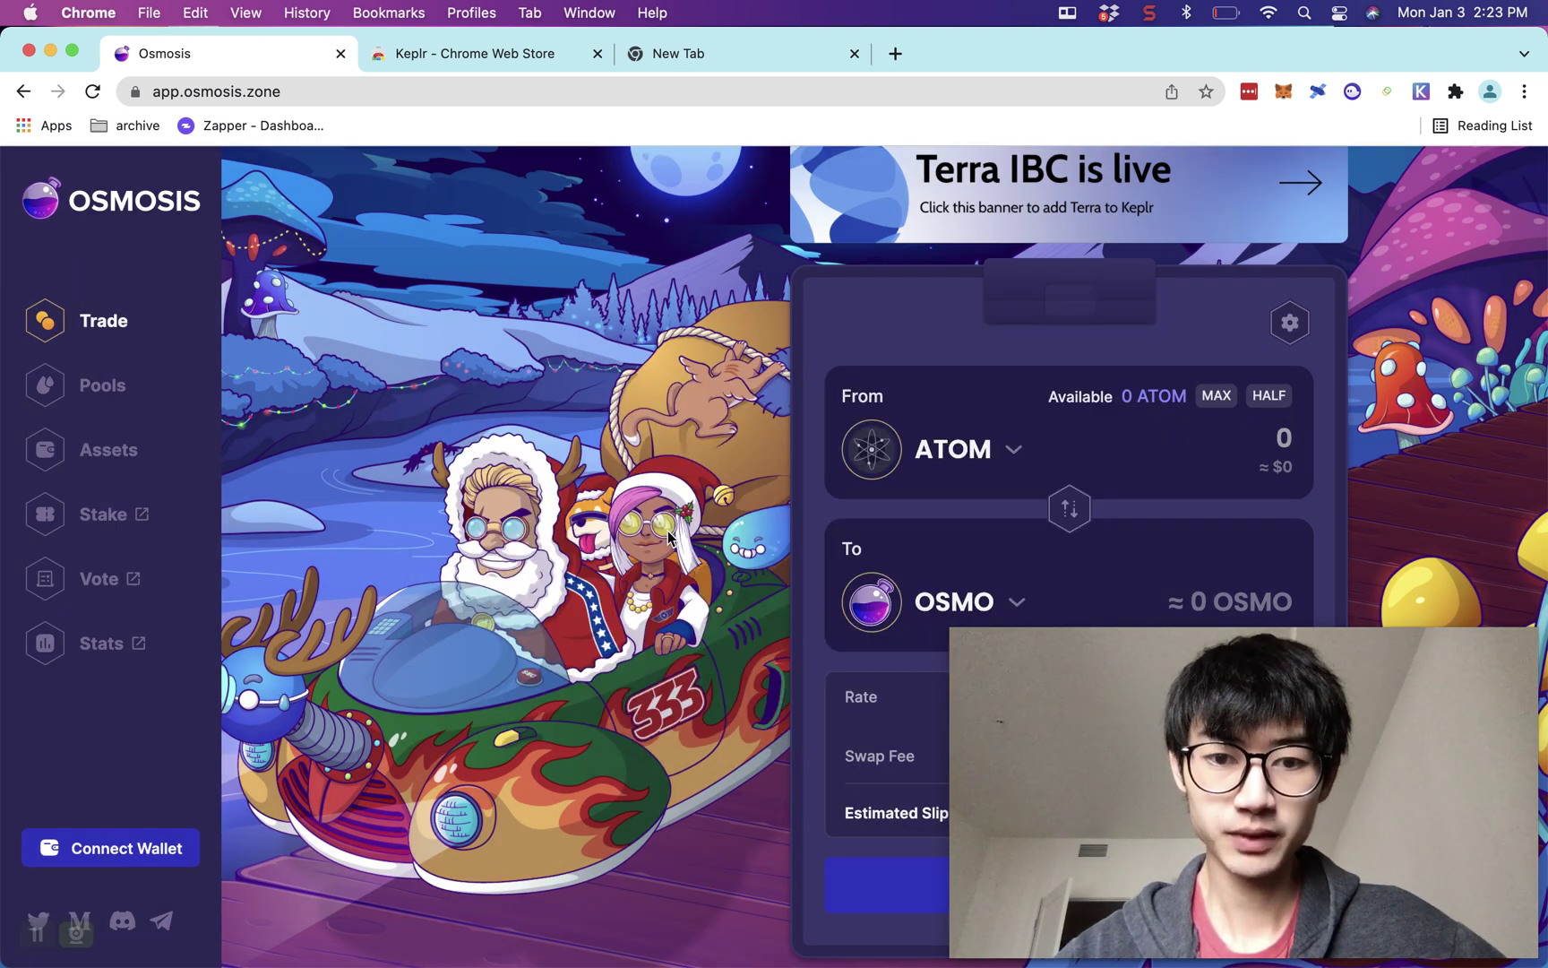
- Check the account in the Keplr extension and try again to connect Keplr Wallet to Osmosis
{"action": "left_click", "coordinate": [1422, 94]}
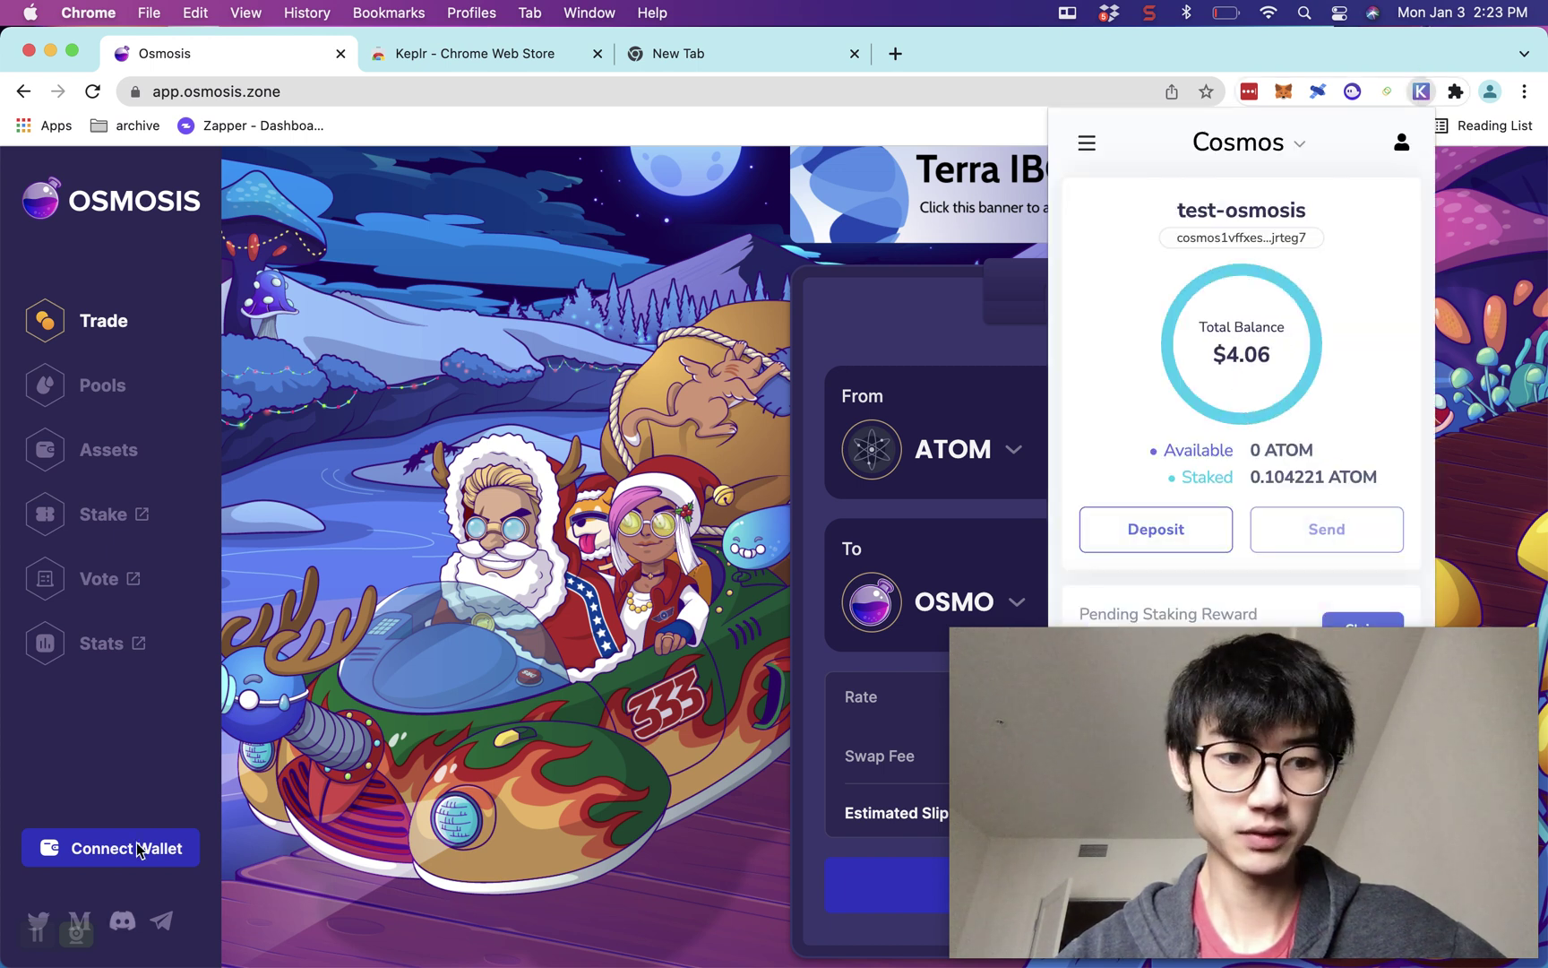
{"action": "left_click", "coordinate": [99, 847]}
{"action": "left_click", "coordinate": [108, 847]}
{"action": "left_click", "coordinate": [633, 558]}
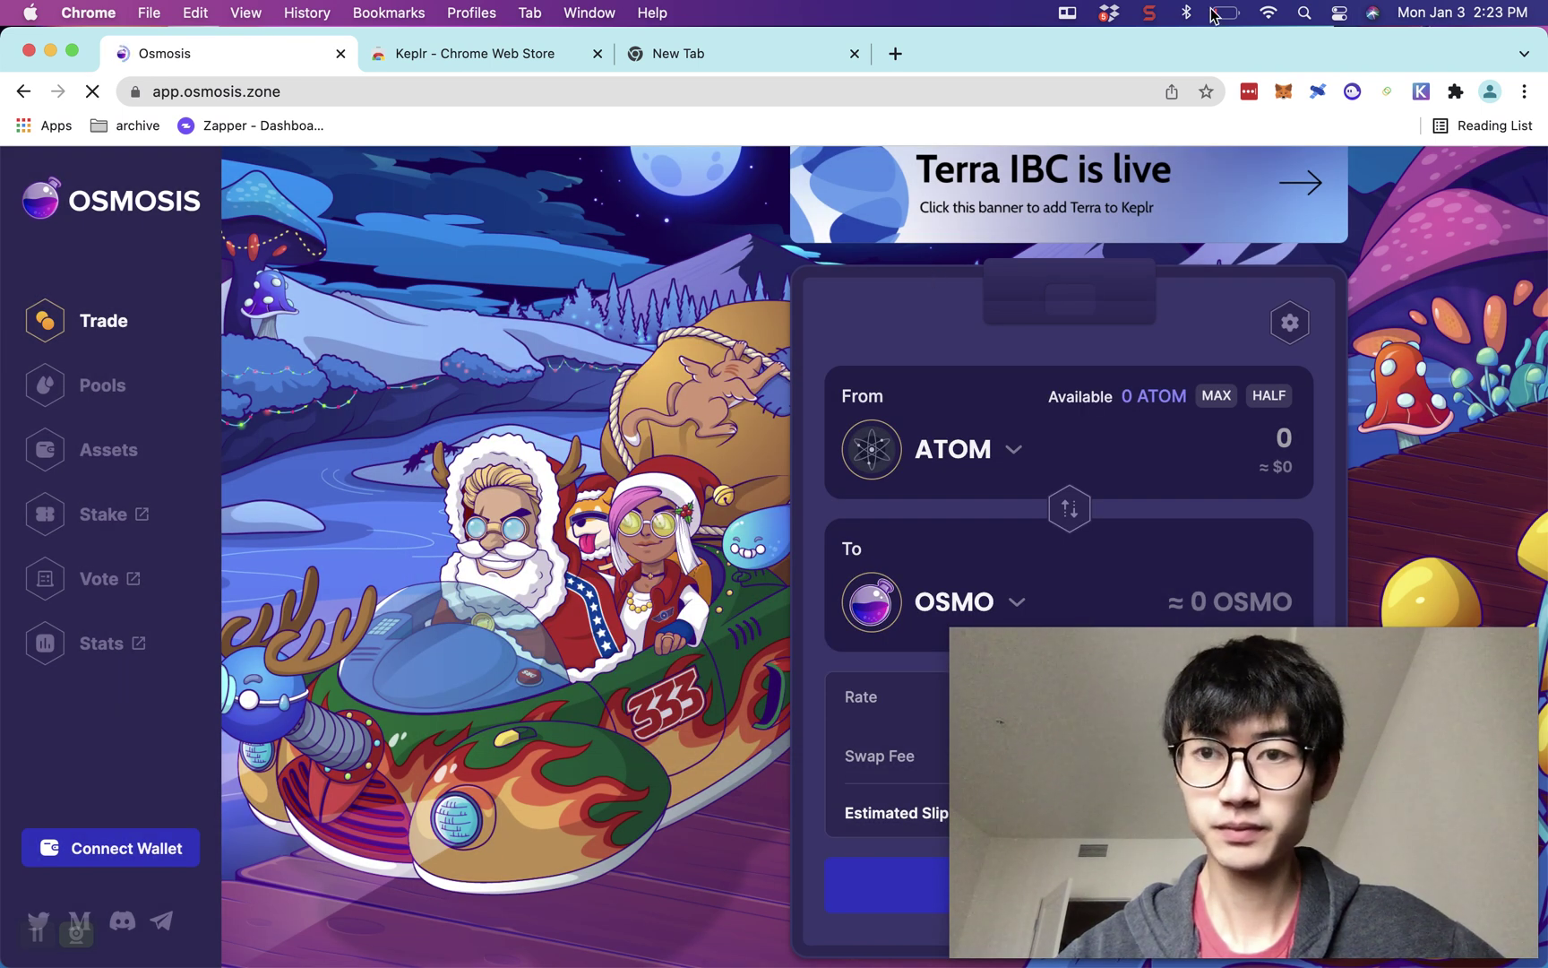
{"action": "left_click", "coordinate": [1149, 12]}
{"action": "left_click", "coordinate": [1166, 79]}
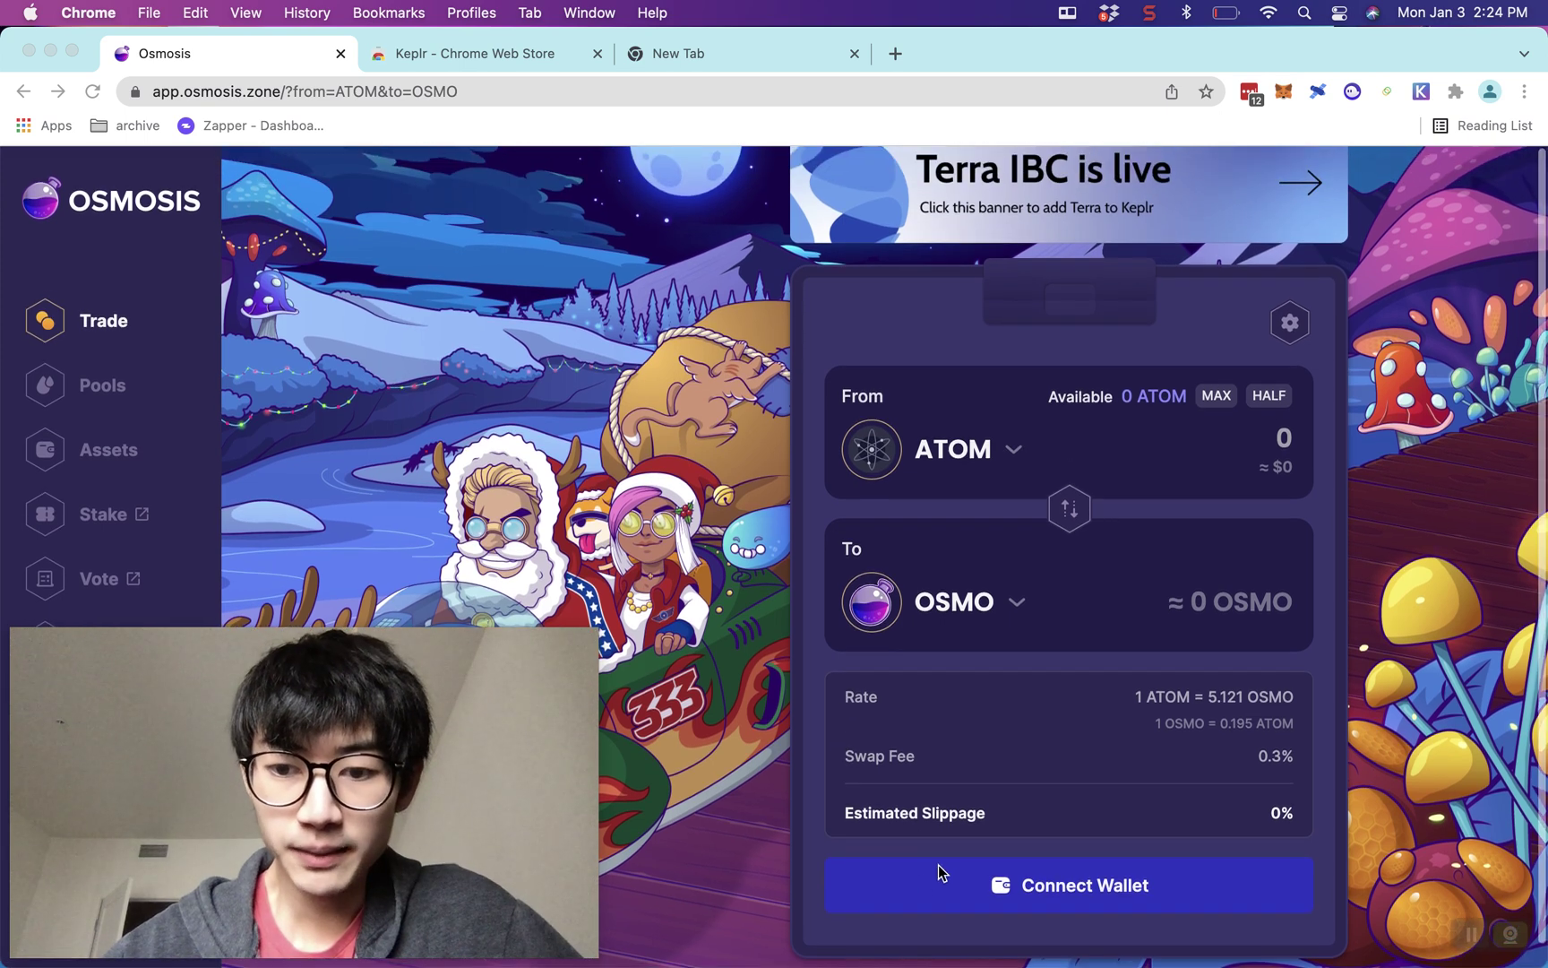
- Connect the Keplr Wallet browser extension to Osmosis and approve the connection request
{"action": "left_click", "coordinate": [914, 891]}
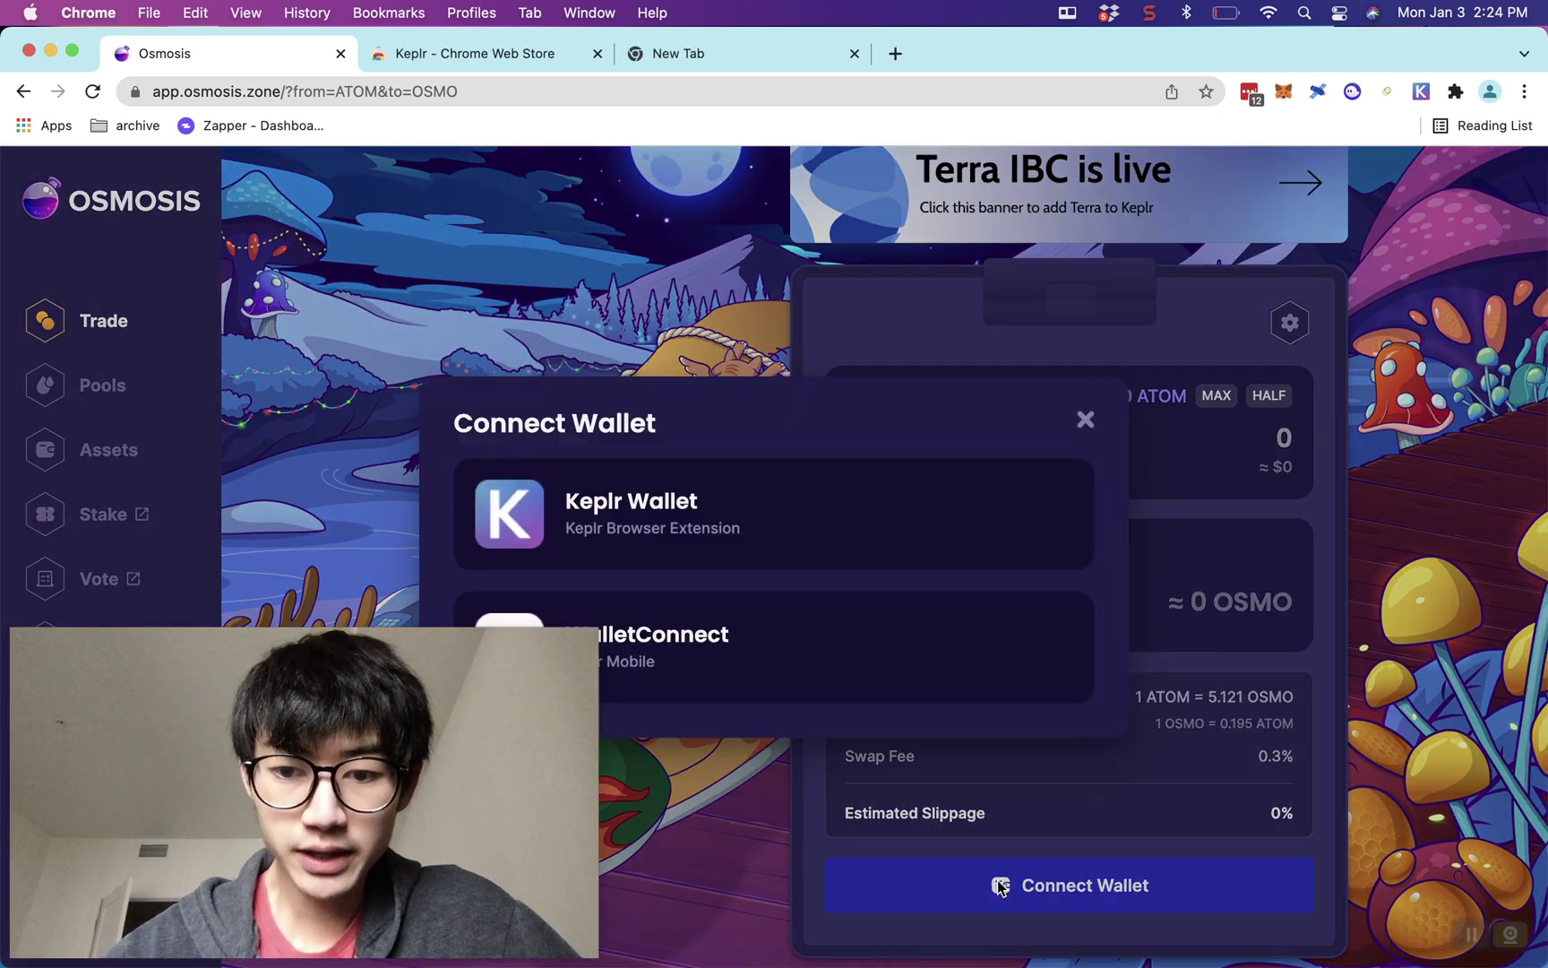
{"action": "left_click", "coordinate": [771, 553]}
{"action": "left_click_drag", "start_coordinate": [171, 42], "coordinate": [1119, 163]}
{"action": "left_click", "coordinate": [1250, 771]}
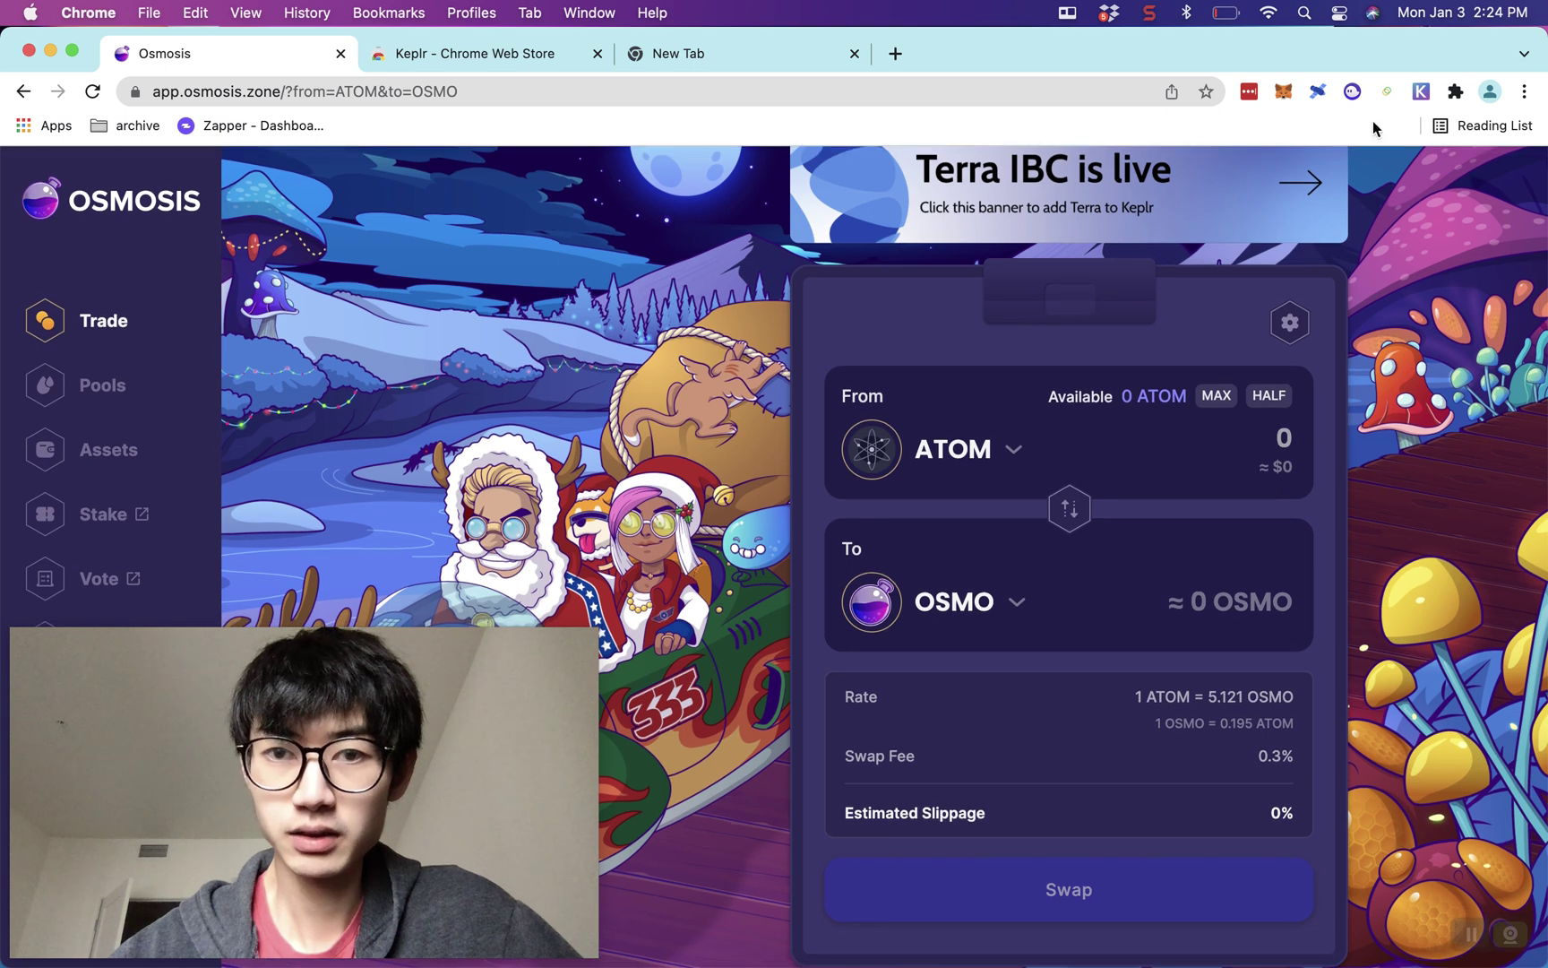
- Check the connected test-osmosis account in Keplr and on Osmosis, and reload the Trade page
{"action": "left_click", "coordinate": [1421, 91]}
{"action": "left_click", "coordinate": [1421, 92]}
{"action": "left_click_drag", "start_coordinate": [284, 823], "coordinate": [1227, 822]}
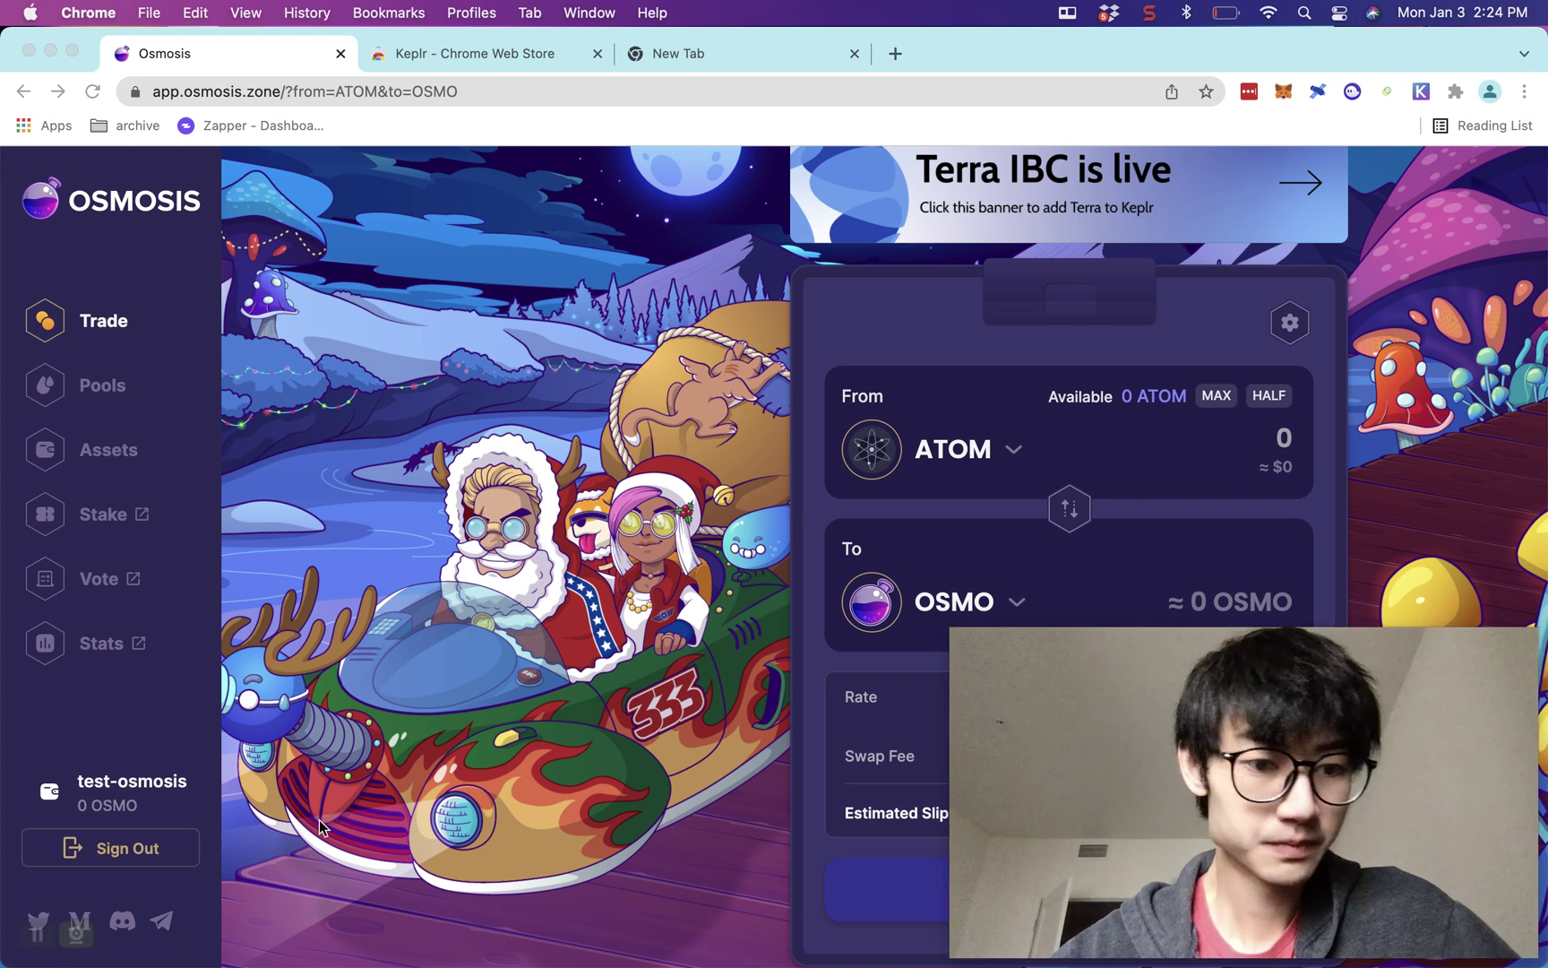
{"action": "left_click", "coordinate": [91, 800]}
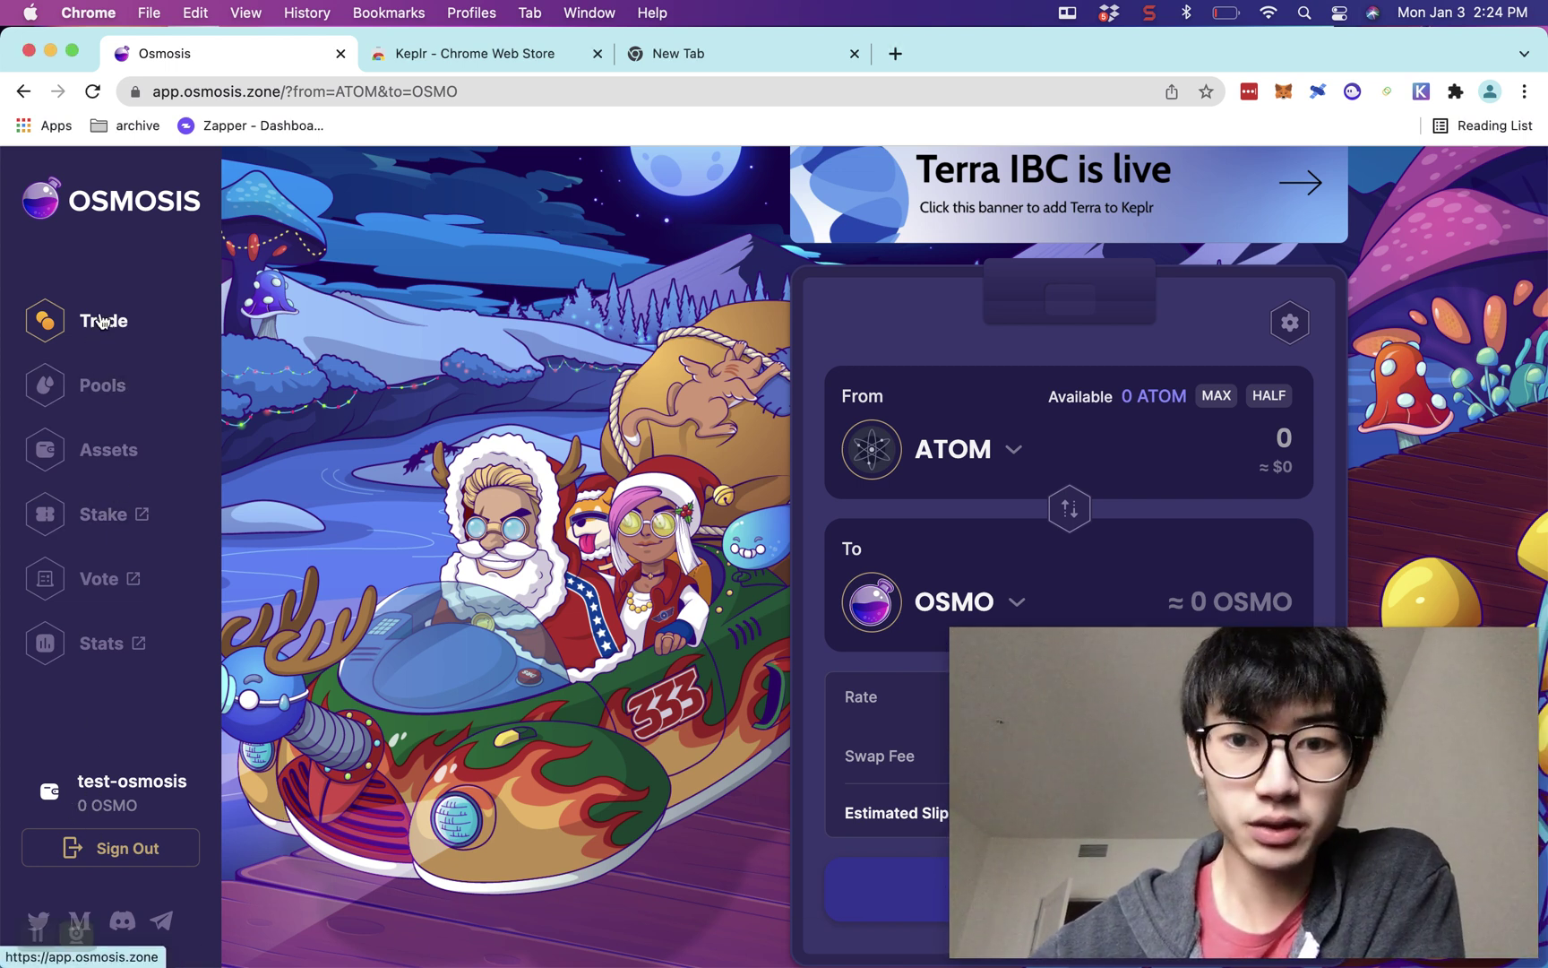
{"action": "left_click", "coordinate": [95, 341]}
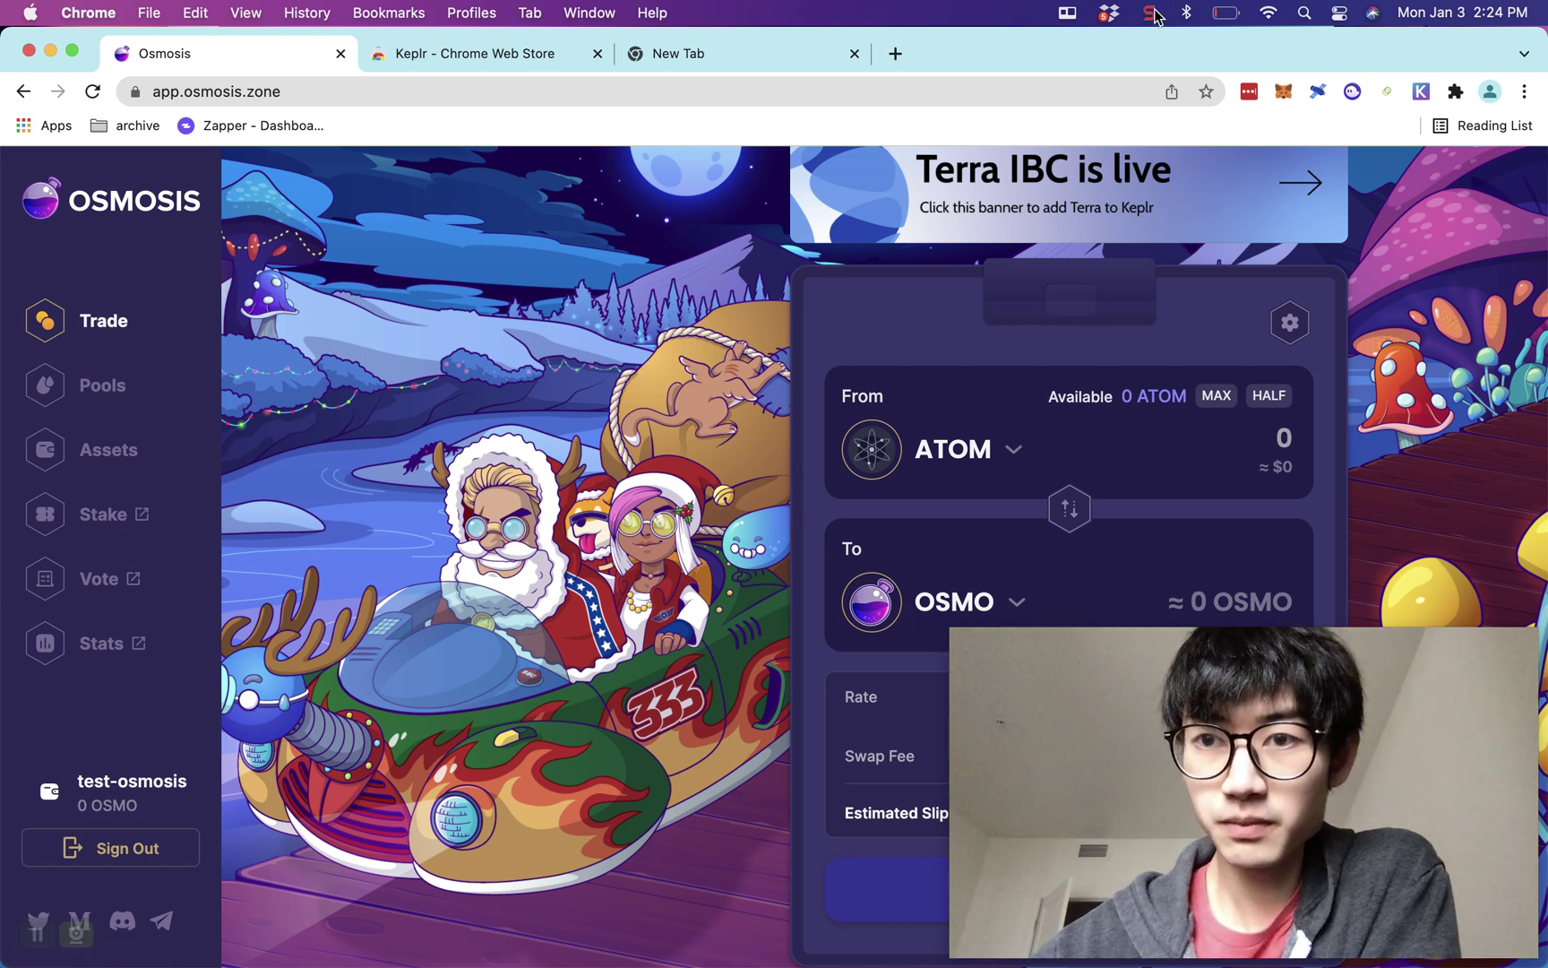
{"action": "left_click", "coordinate": [1109, 12]}
{"action": "left_click", "coordinate": [1165, 62]}
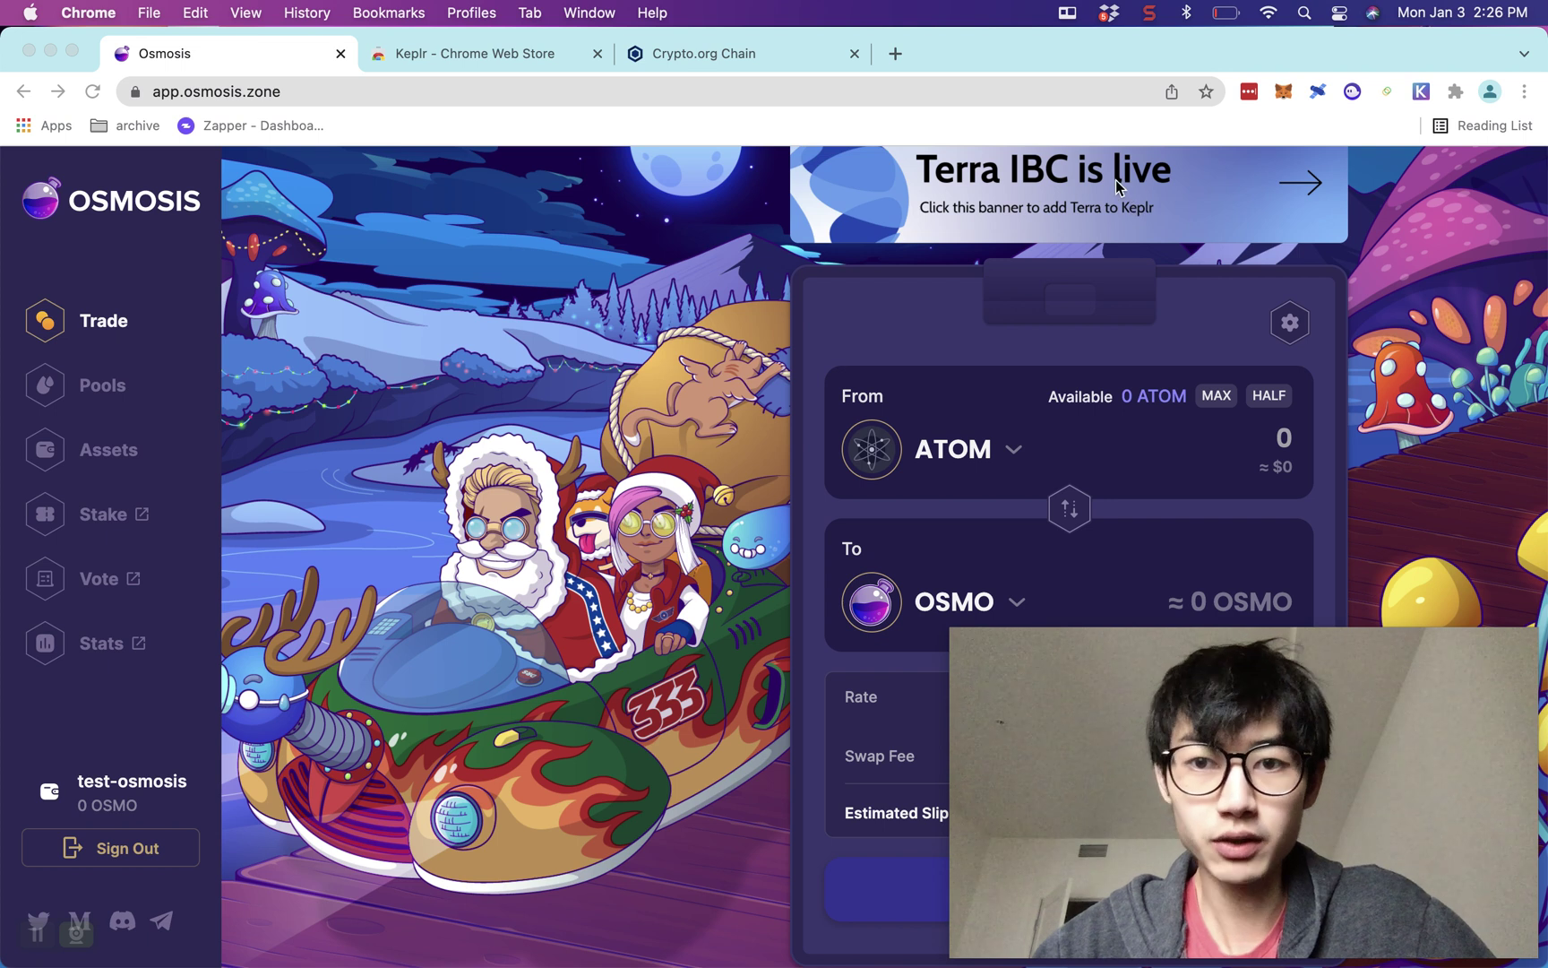
- Add Terra to Keplr from the Terra IBC banner and select the Terra network in the wallet
{"action": "left_click", "coordinate": [1017, 173]}
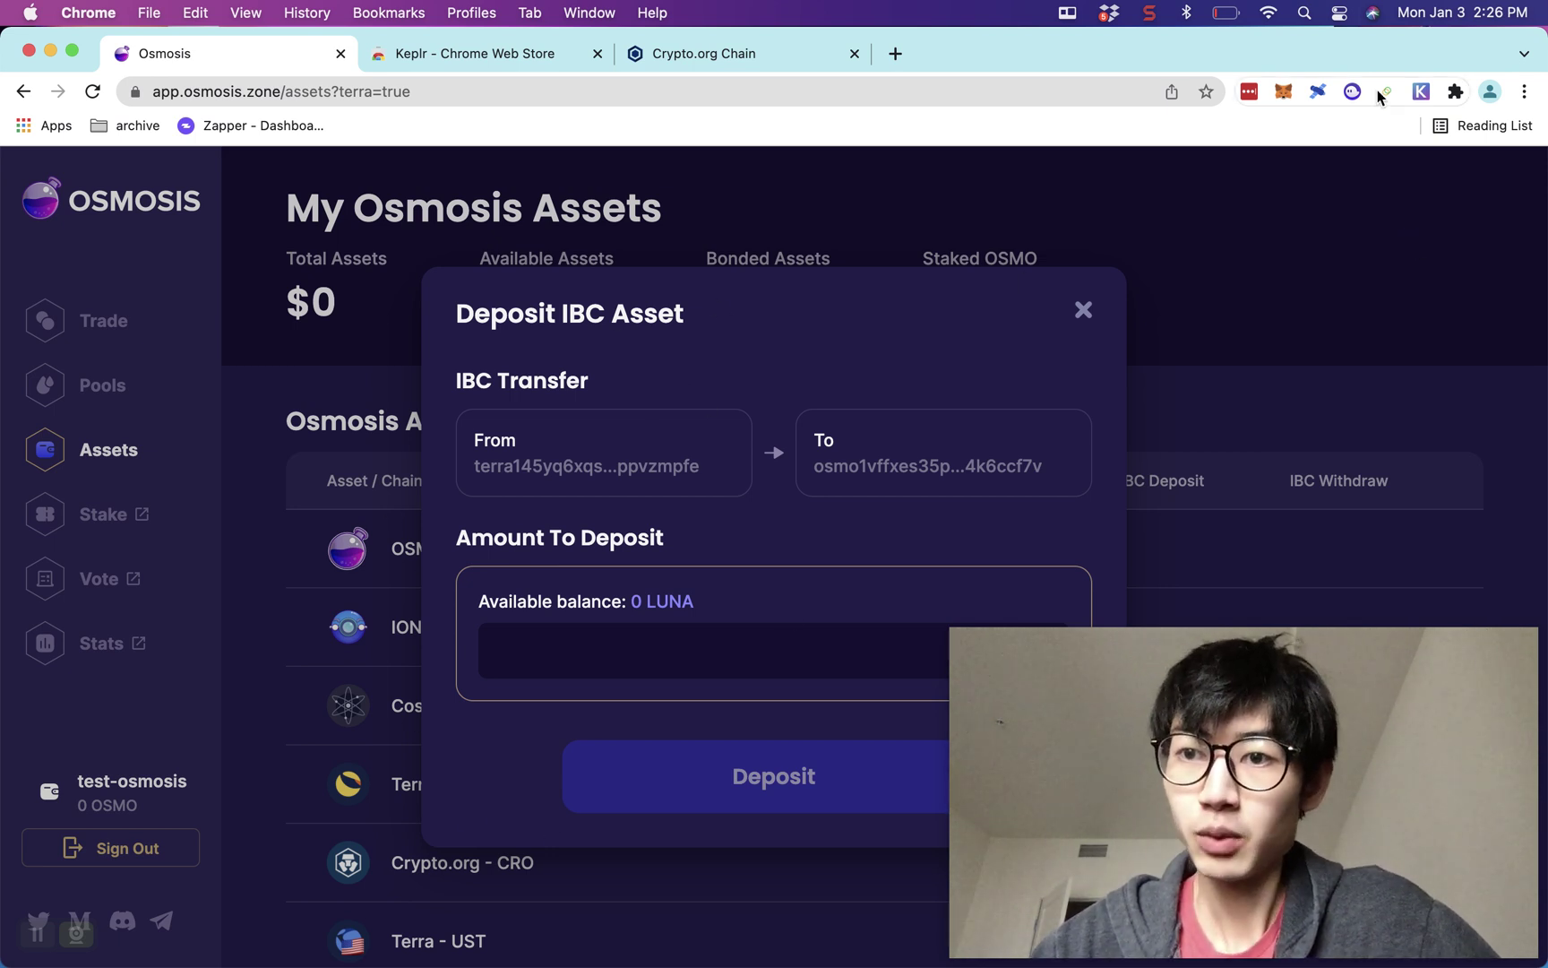
{"action": "left_click", "coordinate": [1424, 94]}
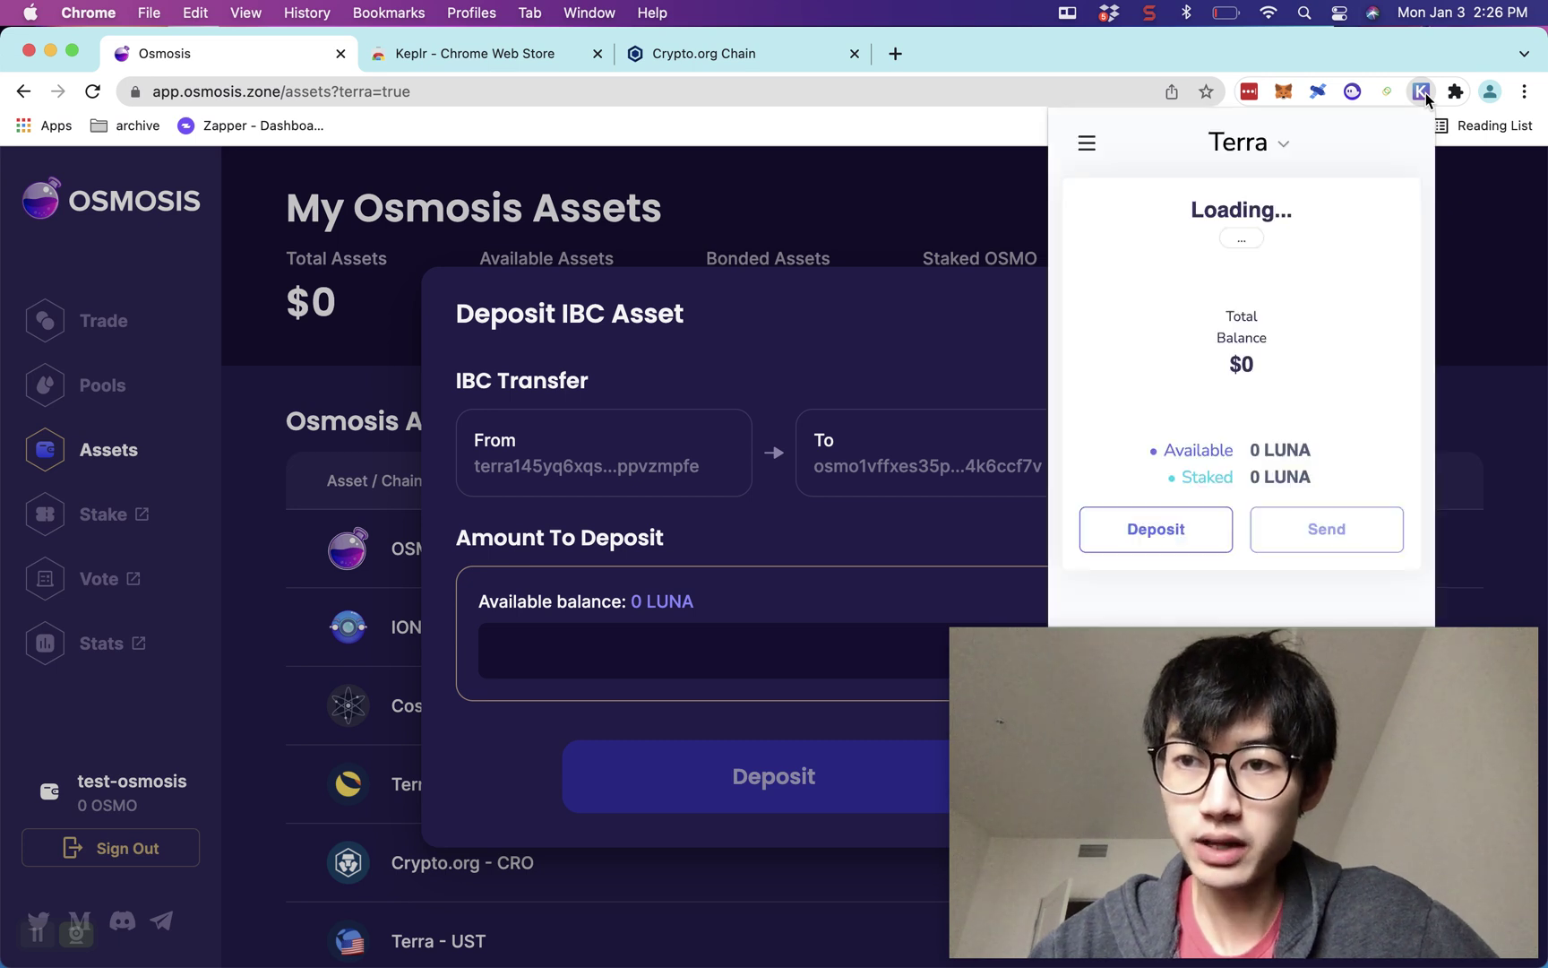
{"action": "left_click", "coordinate": [1245, 145]}
{"action": "scroll", "coordinate": [1244, 339], "scroll_direction": "down", "scroll_amount": 5}
{"action": "scroll", "coordinate": [1244, 332], "scroll_direction": "up", "scroll_amount": 5}
{"action": "left_click", "coordinate": [1244, 202]}
{"action": "left_click", "coordinate": [1244, 143]}
{"action": "scroll", "coordinate": [1241, 384], "scroll_direction": "down", "scroll_amount": 5}
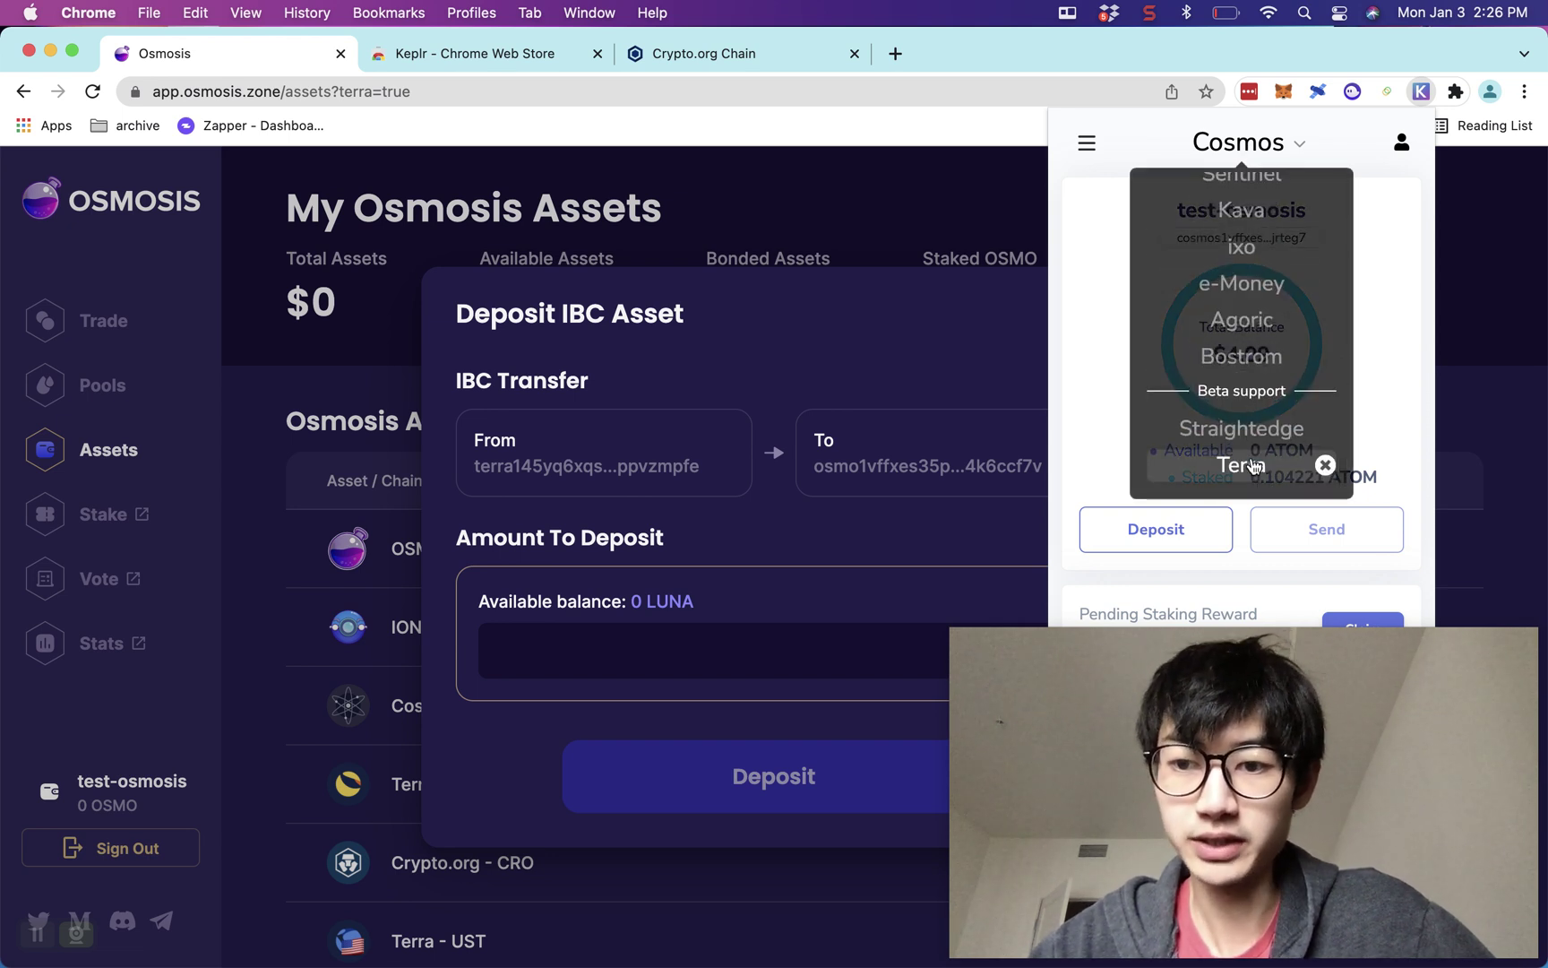
{"action": "left_click", "coordinate": [1254, 465]}
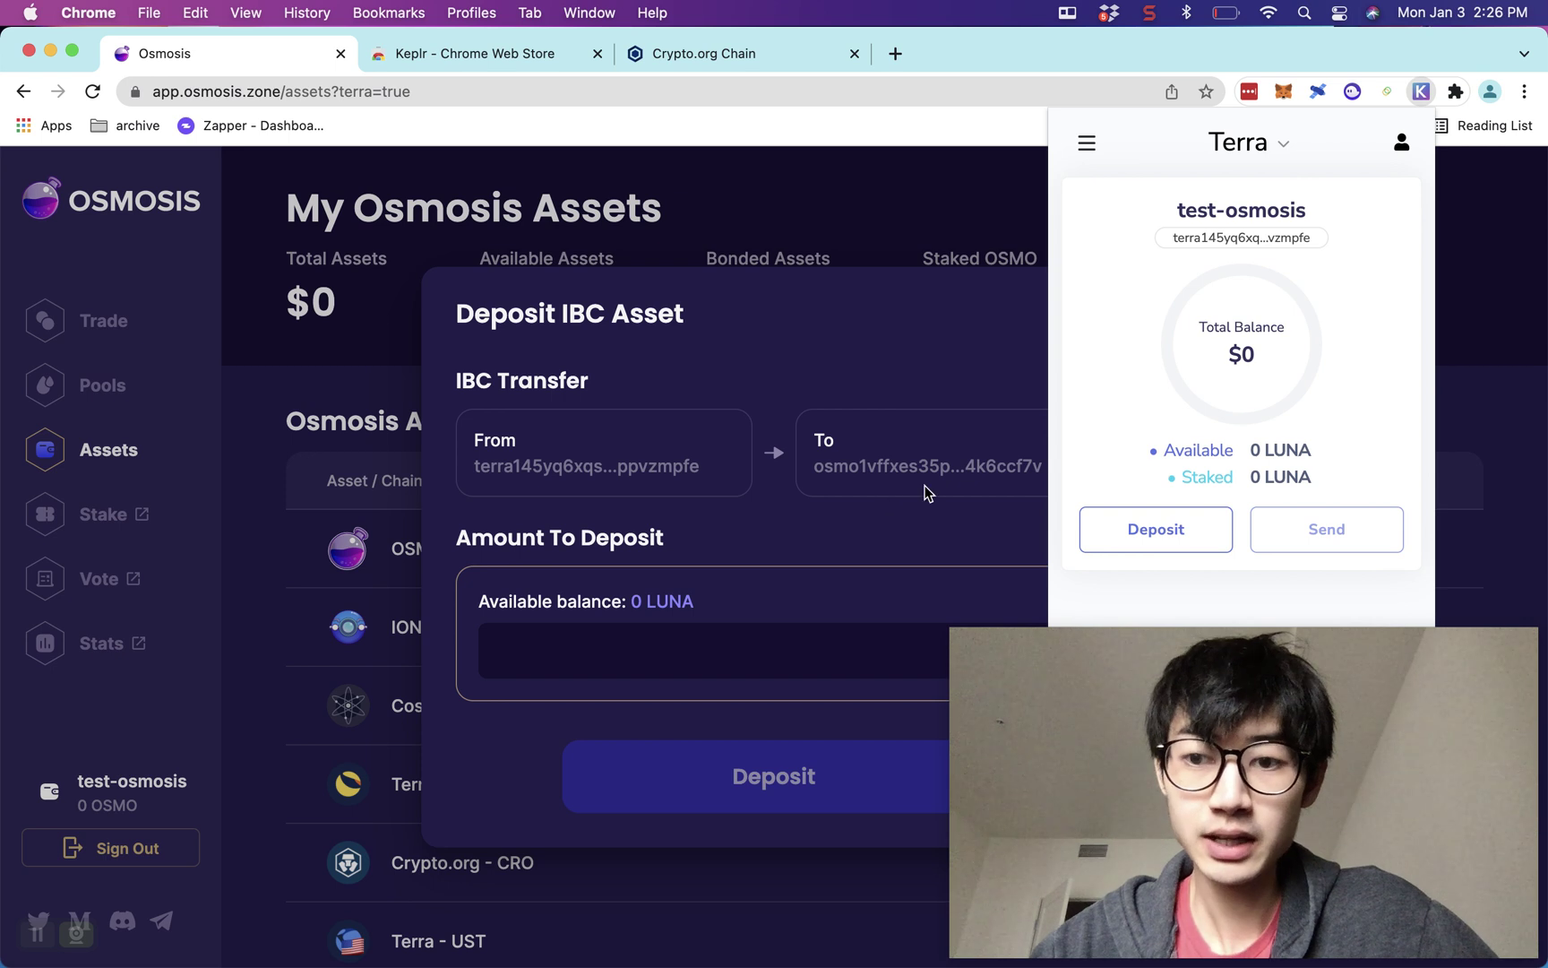
- Copy the account's Terra address in Keplr and reselect Terra from the wallet's network list
{"action": "left_click", "coordinate": [1234, 240]}
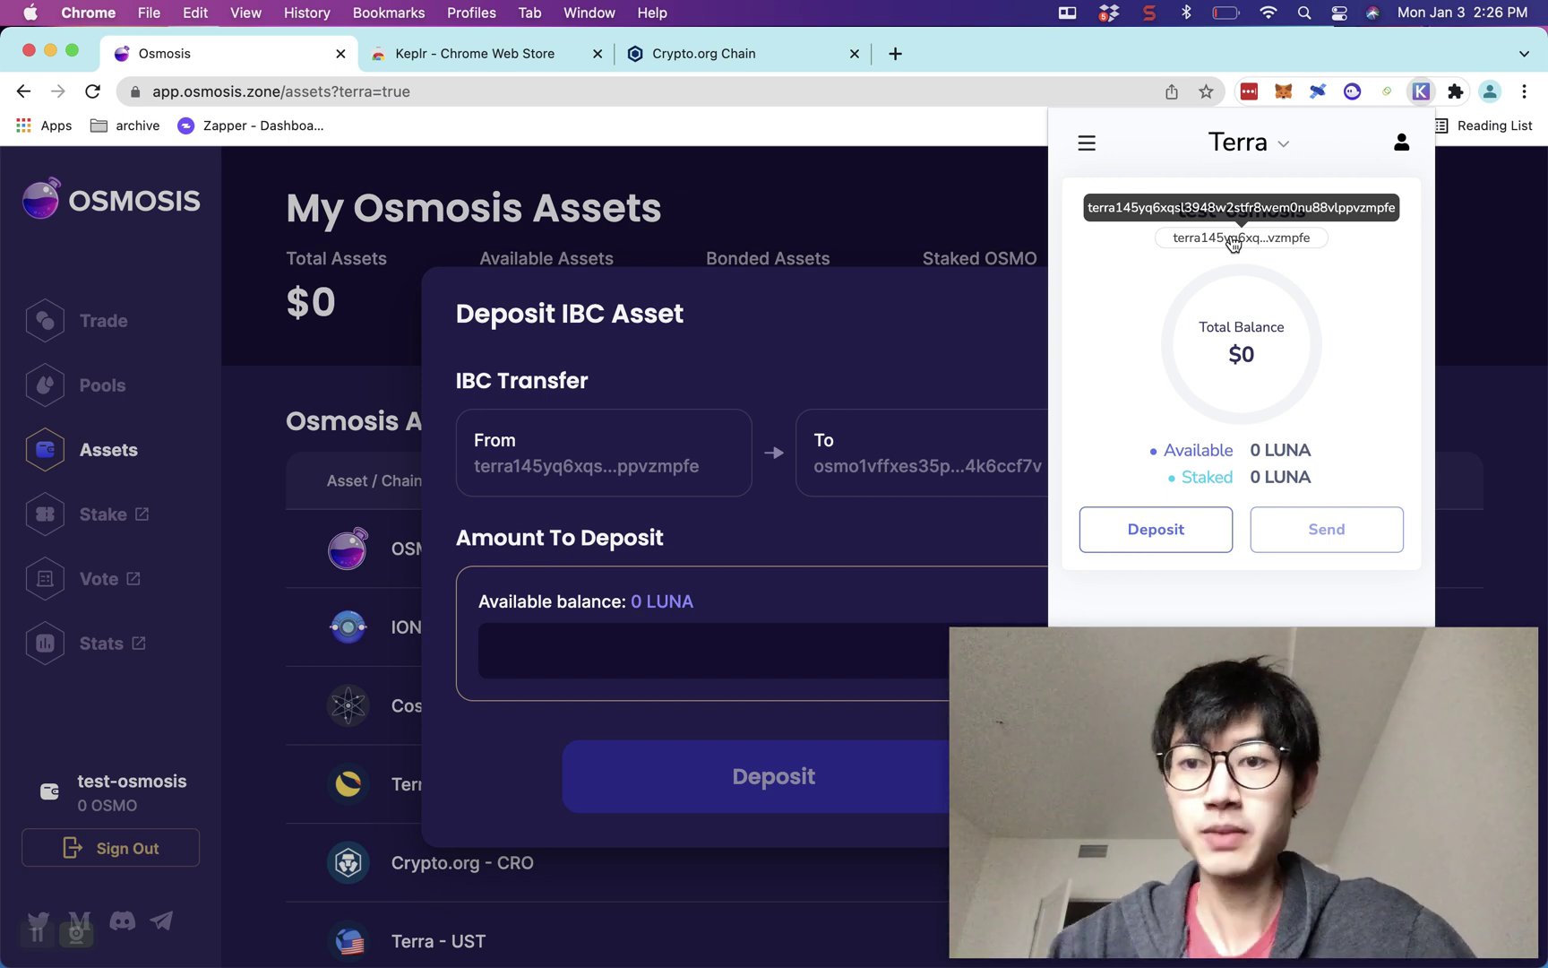
{"action": "left_click", "coordinate": [707, 550]}
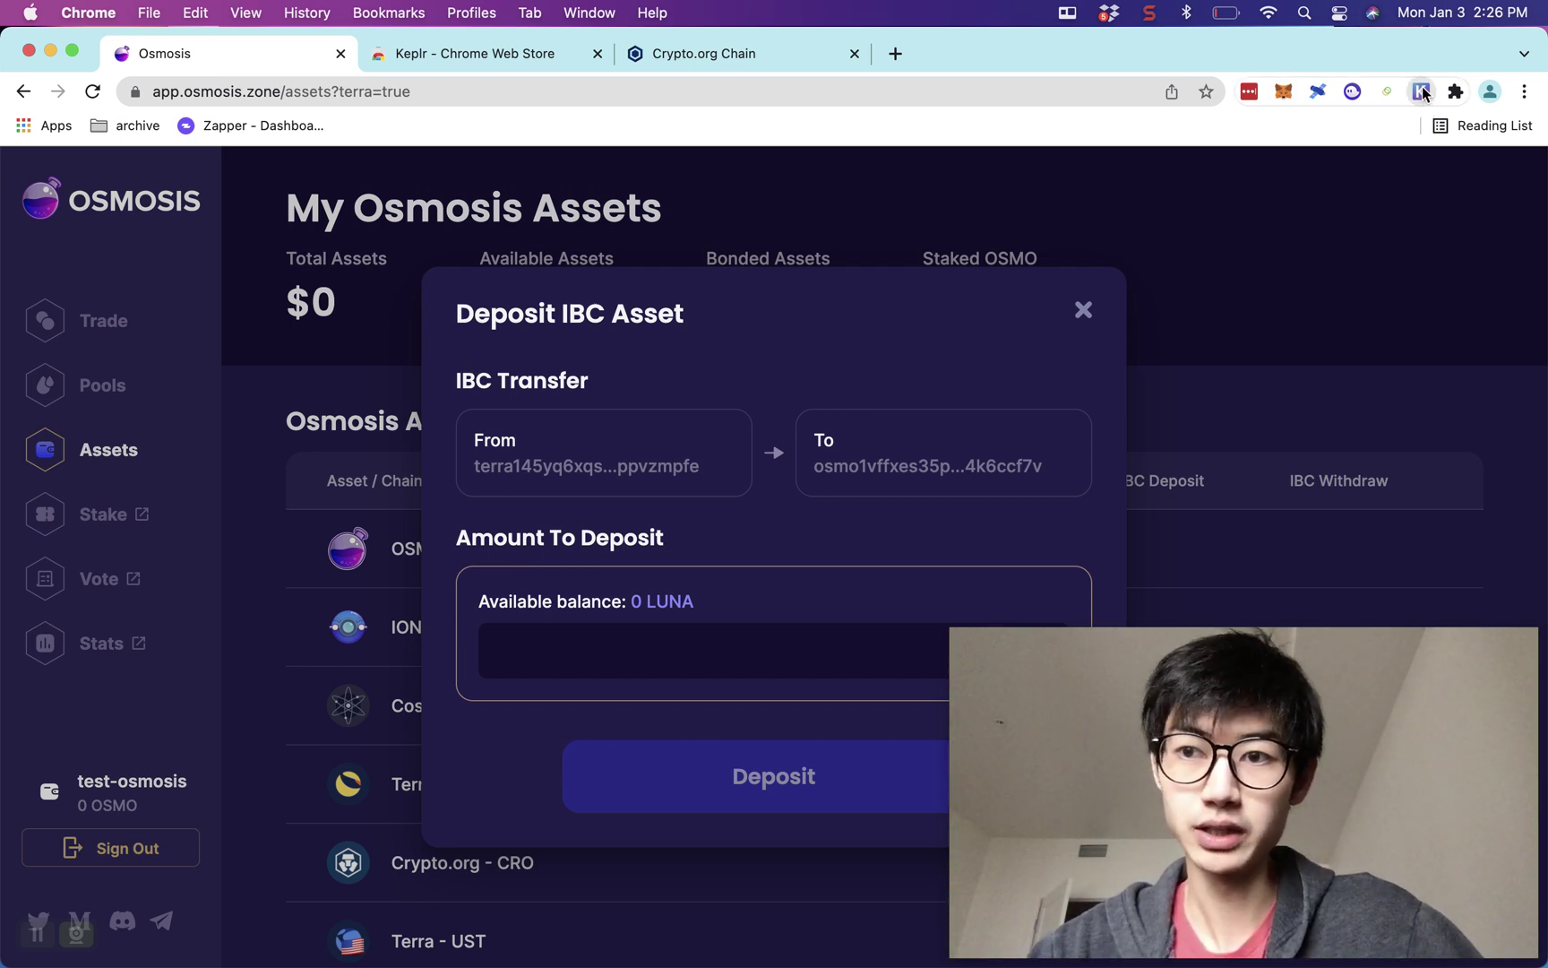
{"action": "left_click", "coordinate": [1422, 91]}
{"action": "left_click", "coordinate": [1257, 148]}
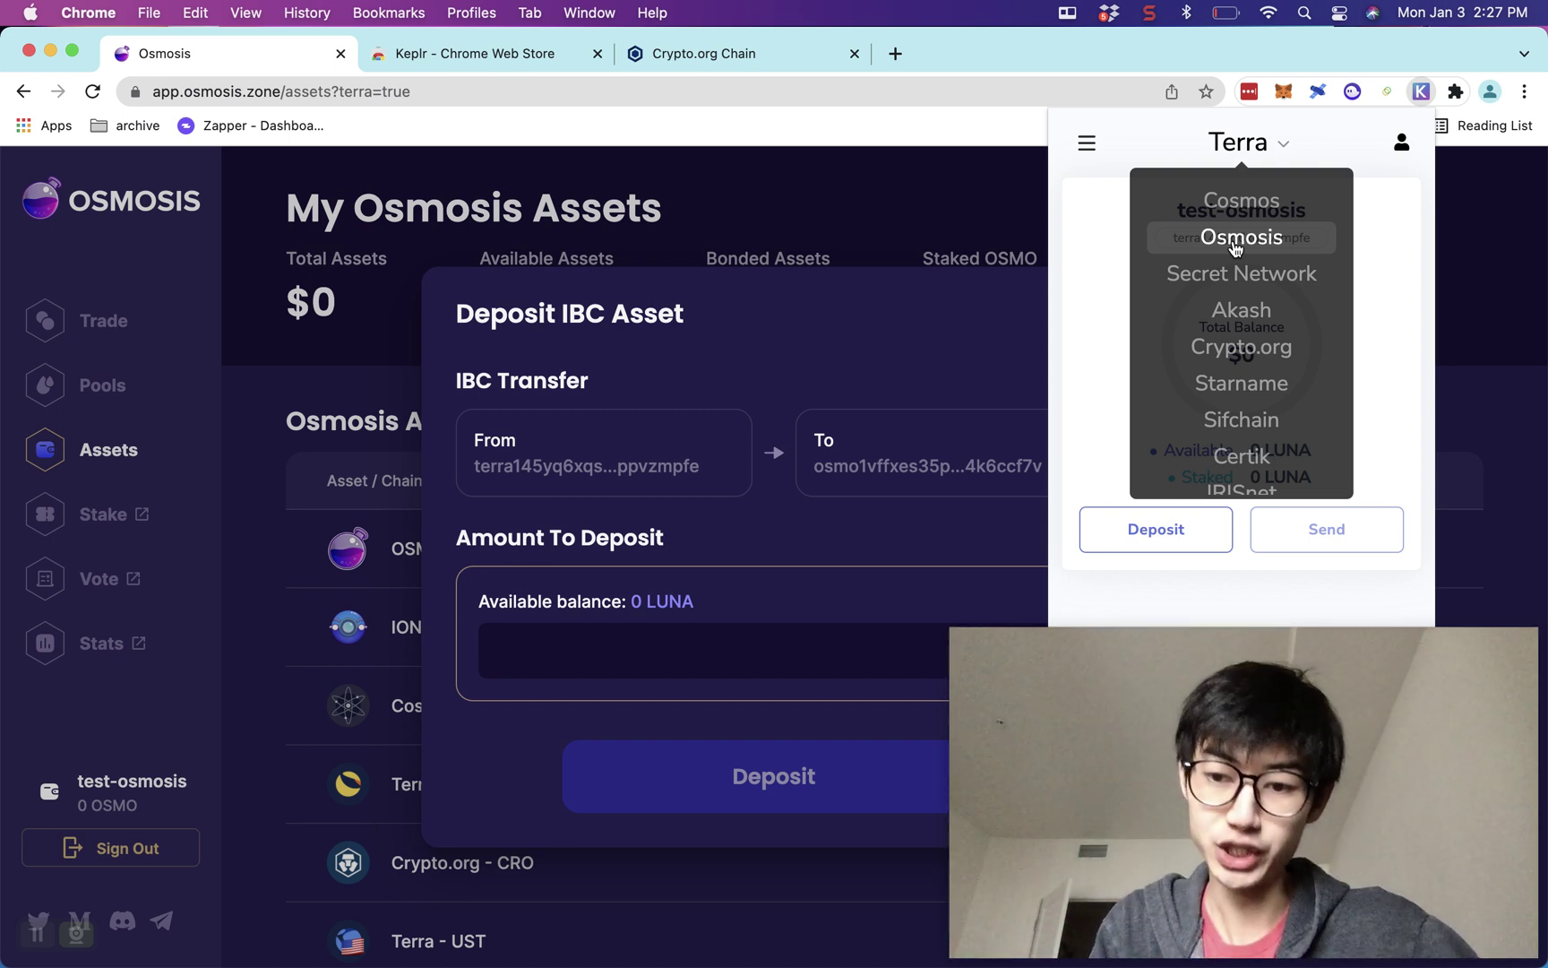
{"action": "scroll", "coordinate": [1234, 291], "scroll_direction": "down", "scroll_amount": 10}
{"action": "scroll", "coordinate": [1246, 313], "scroll_direction": "up", "scroll_amount": 10}
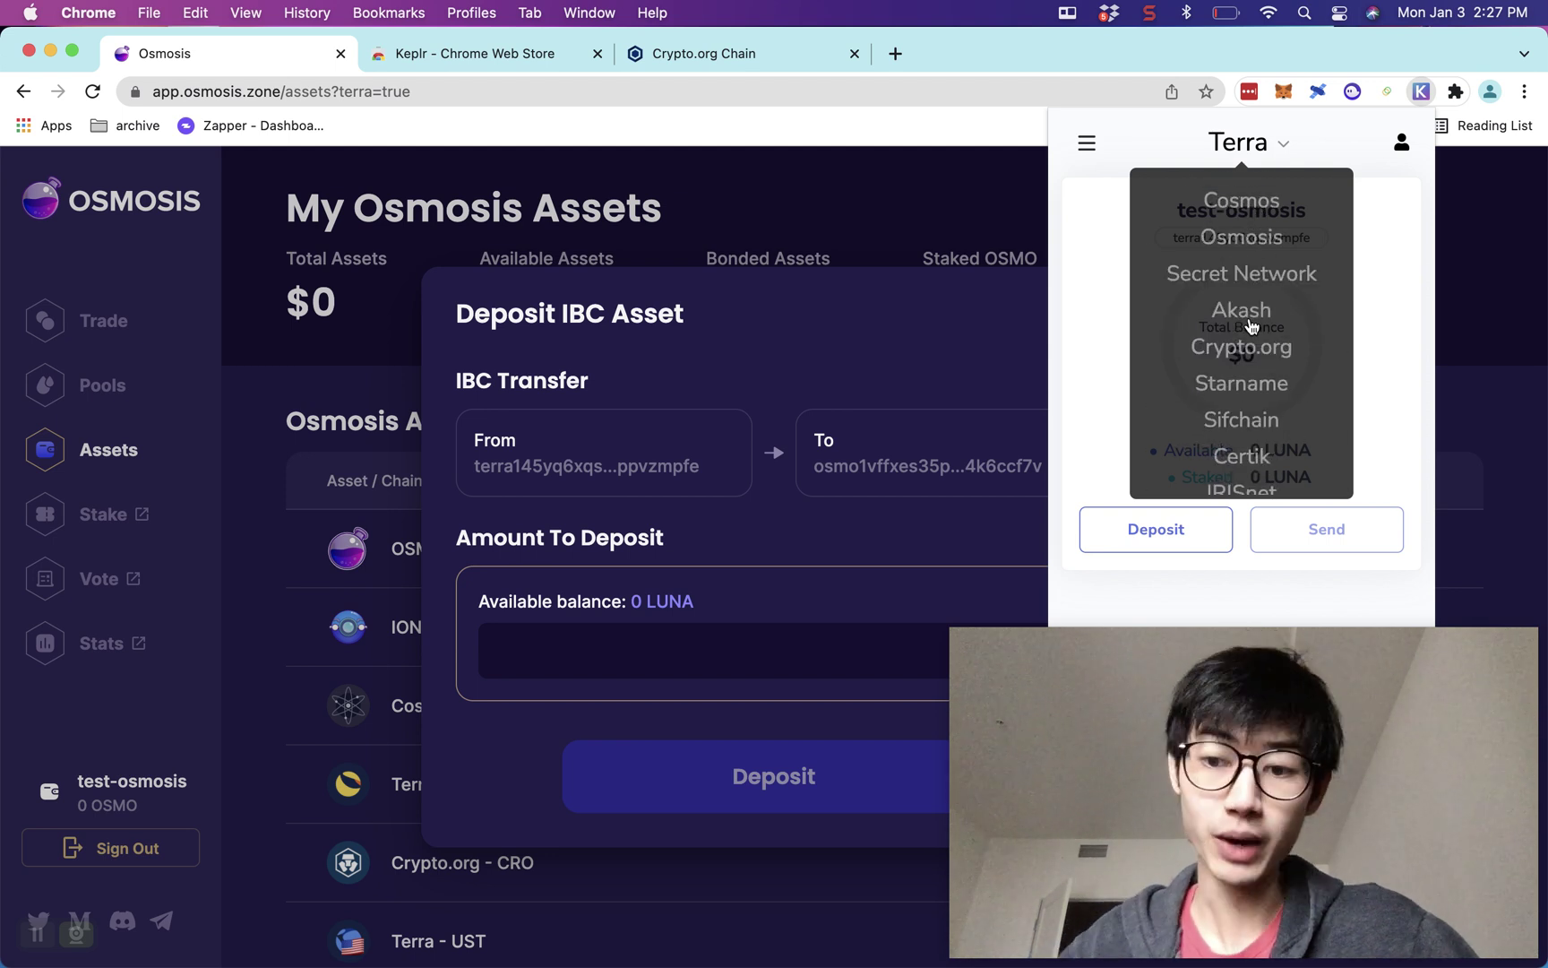
{"action": "scroll", "coordinate": [1252, 326], "scroll_direction": "down", "scroll_amount": 3}
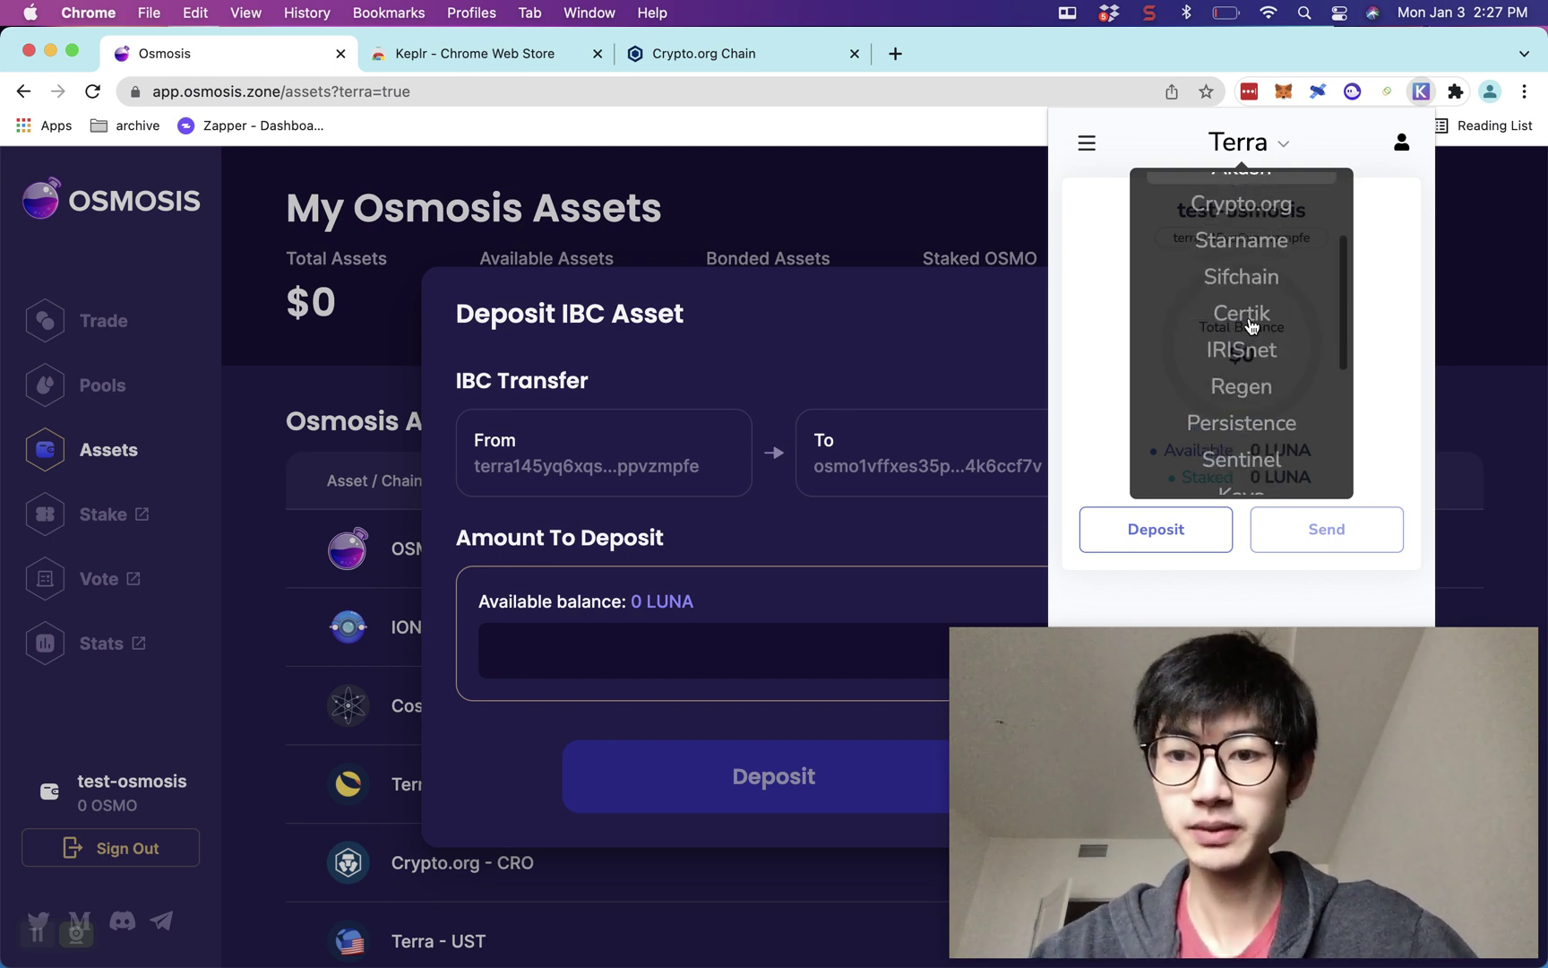
{"action": "scroll", "coordinate": [1252, 325], "scroll_direction": "down", "scroll_amount": 5}
{"action": "left_click", "coordinate": [1263, 468]}
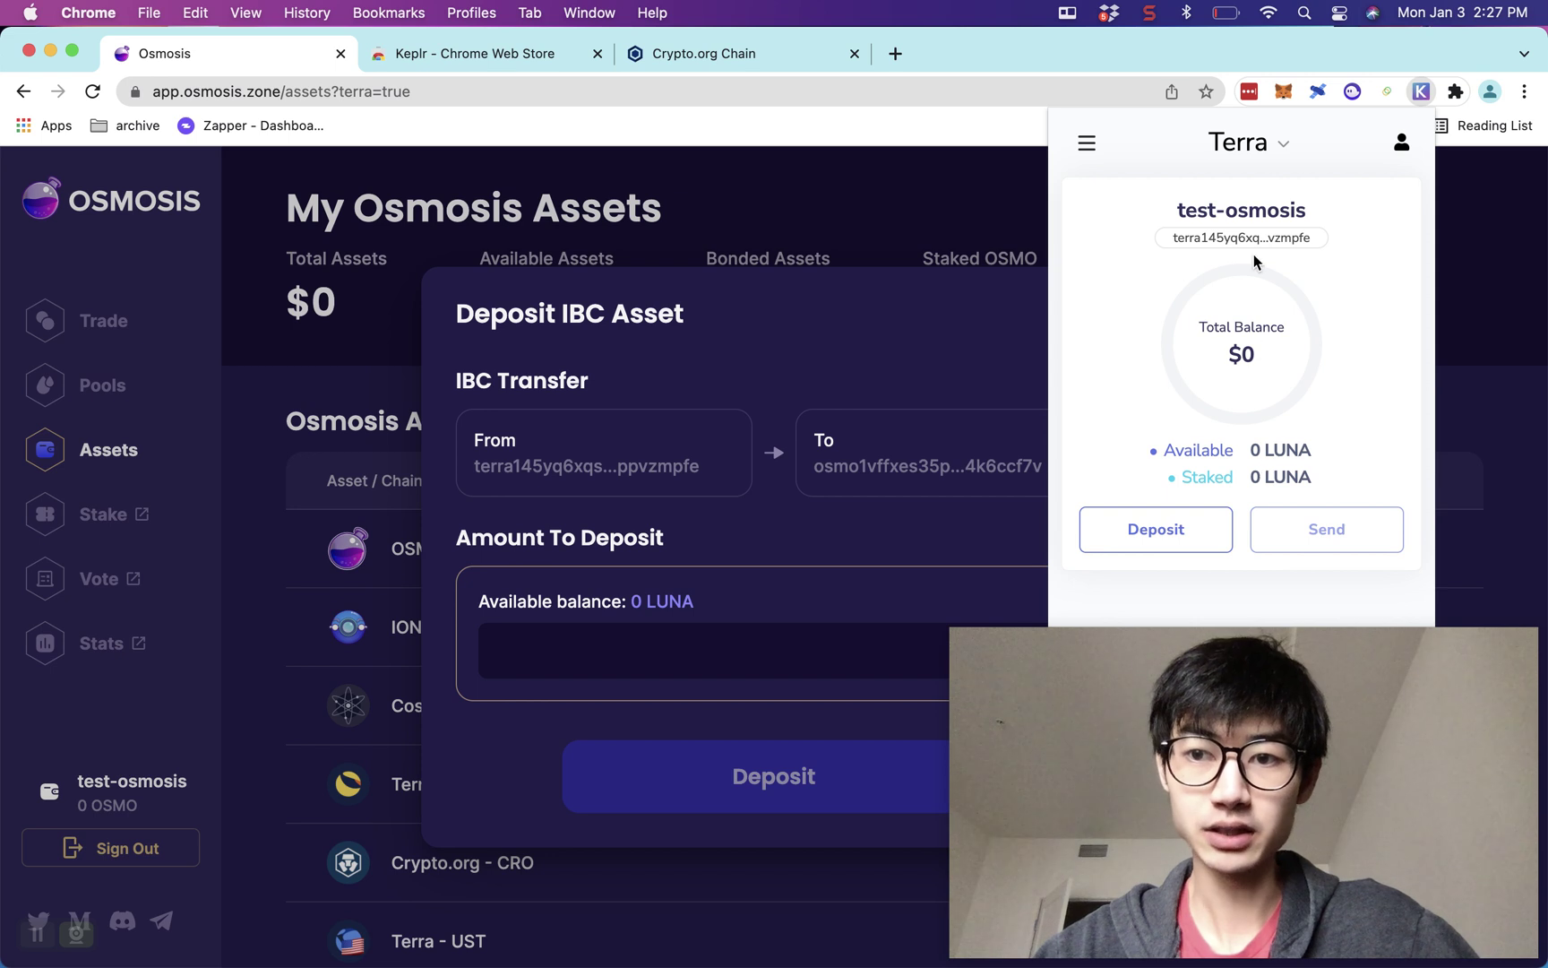
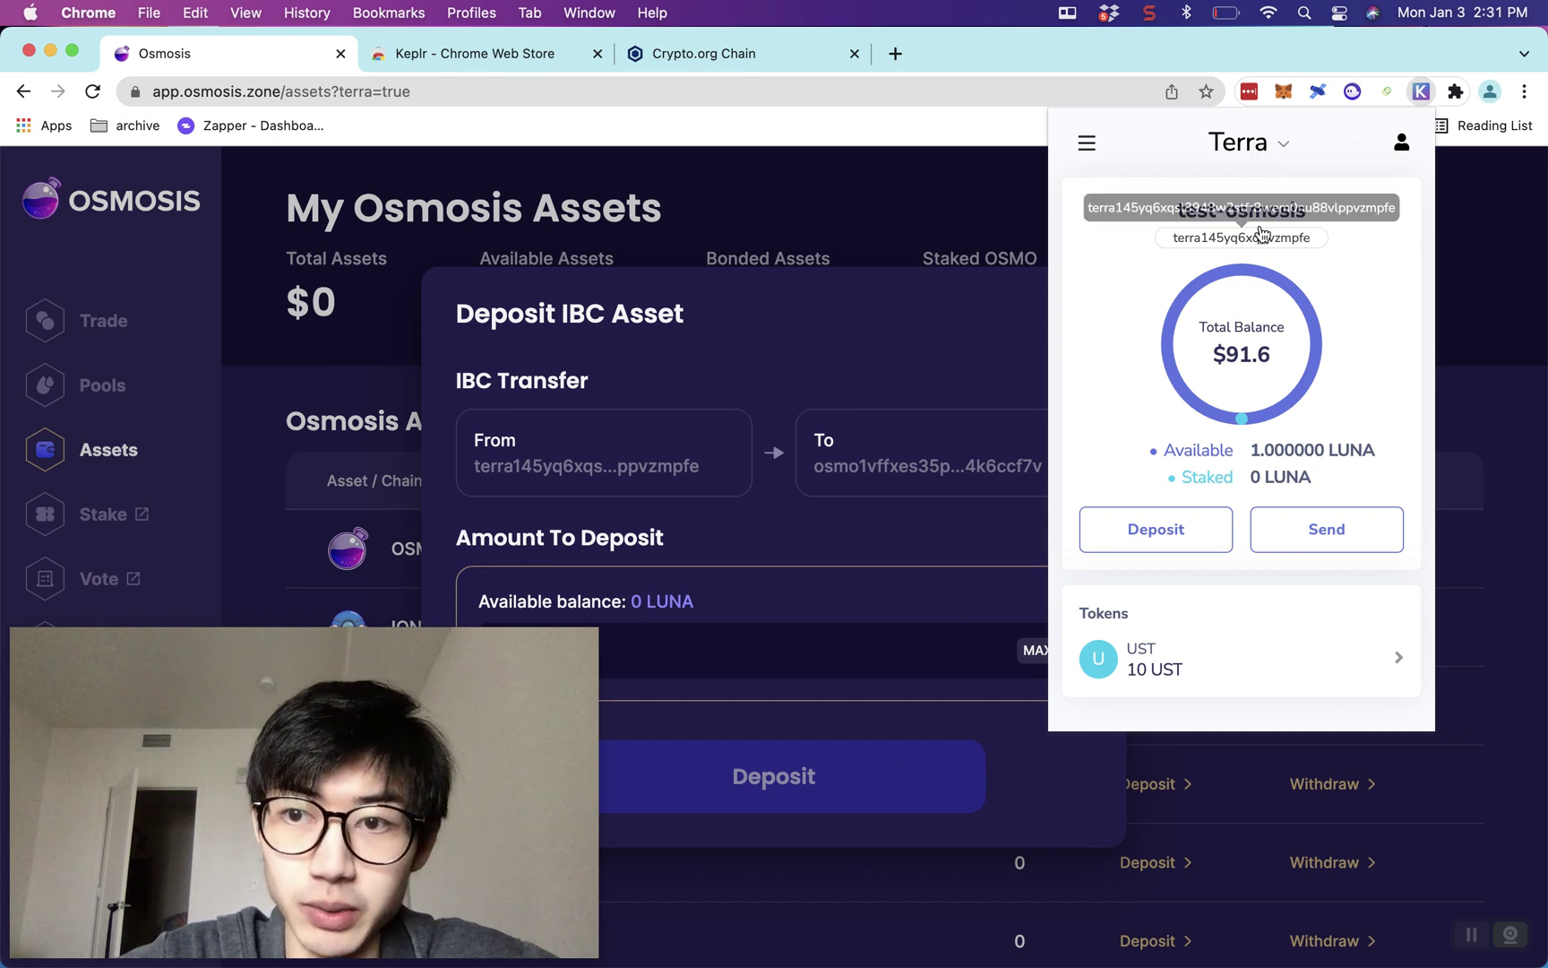
- Copy the test-osmosis account's Terra address again, look through Keplr's network list and close the wallet
{"action": "left_click", "coordinate": [1215, 240]}
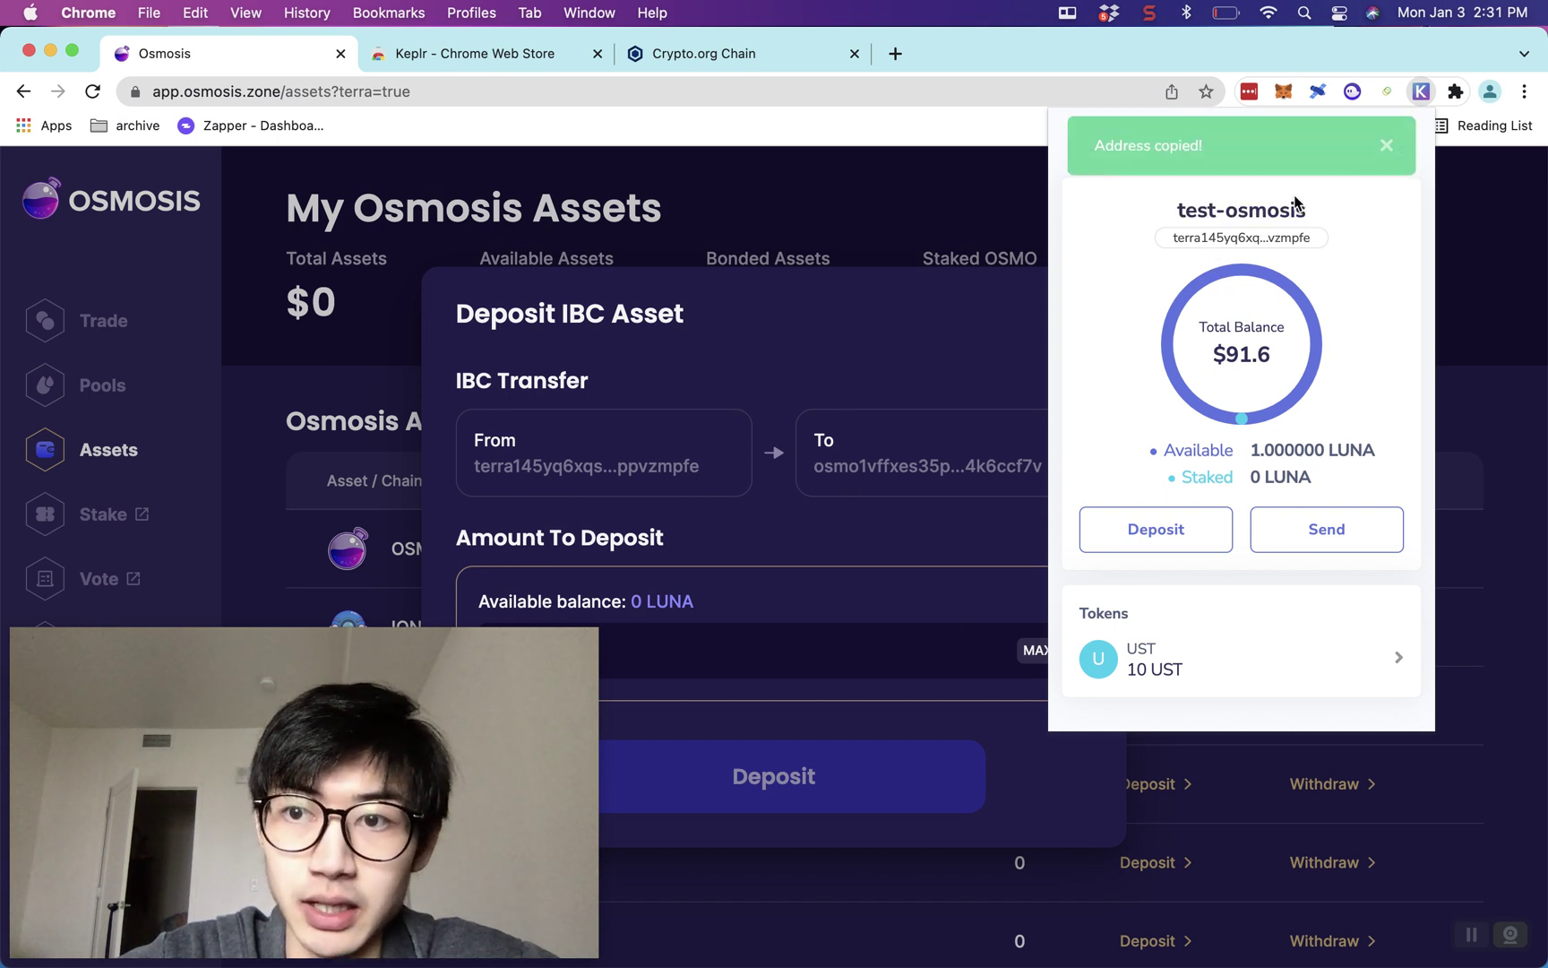
{"action": "left_click", "coordinate": [1387, 145]}
{"action": "left_click", "coordinate": [1262, 148]}
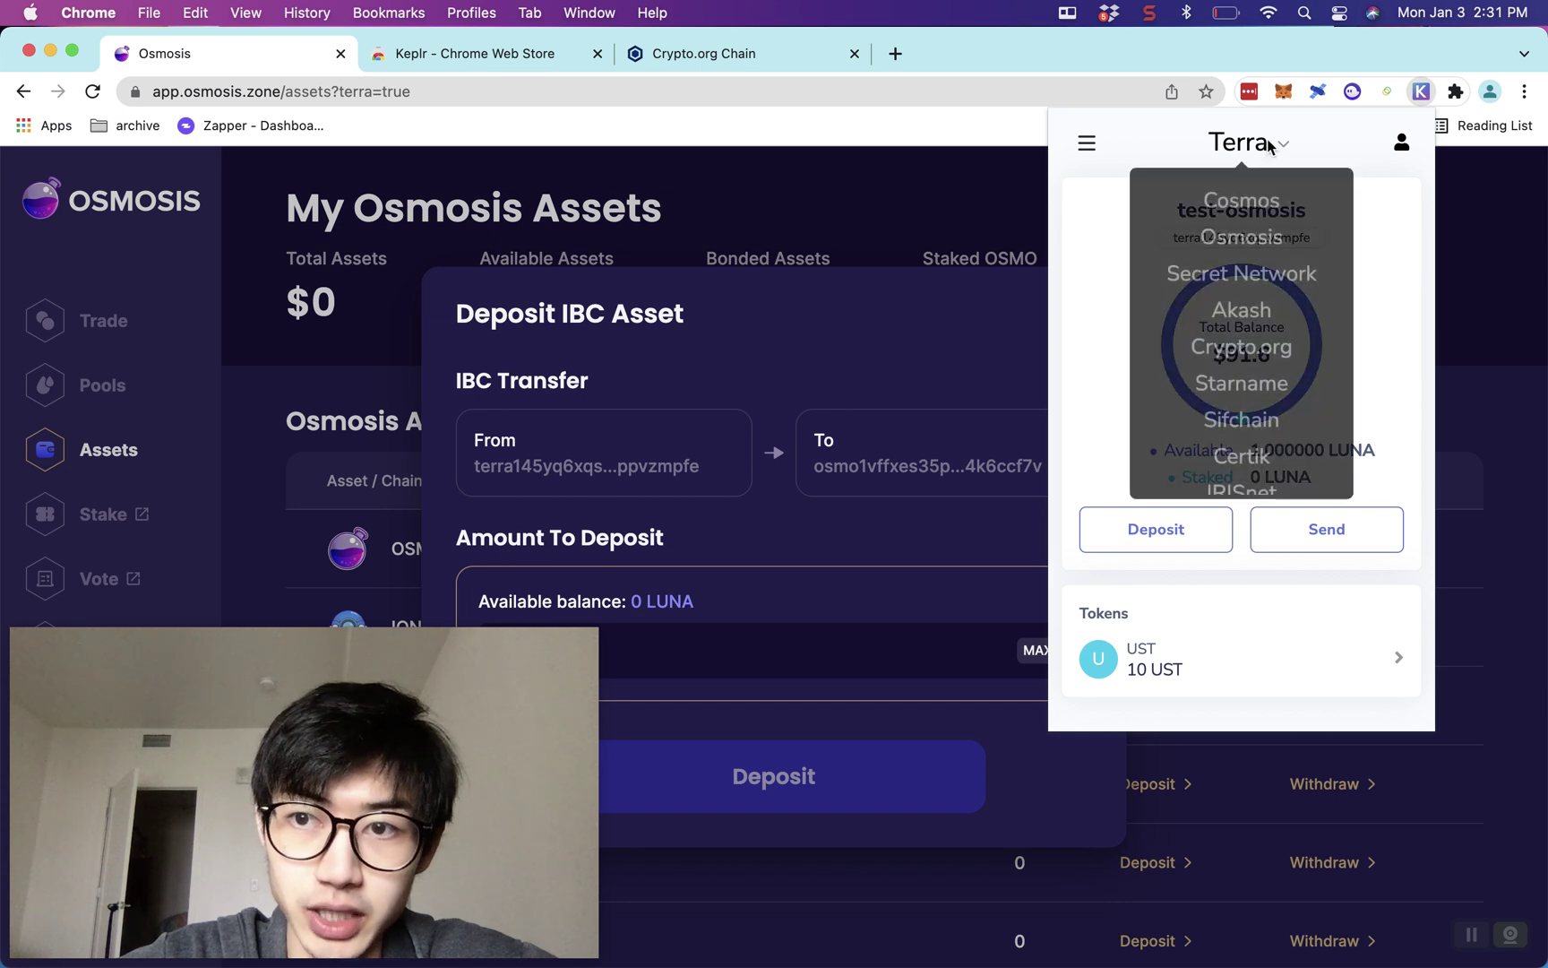
{"action": "scroll", "coordinate": [1267, 296], "scroll_direction": "down", "scroll_amount": 5}
{"action": "scroll", "coordinate": [1267, 327], "scroll_direction": "up", "scroll_amount": 5}
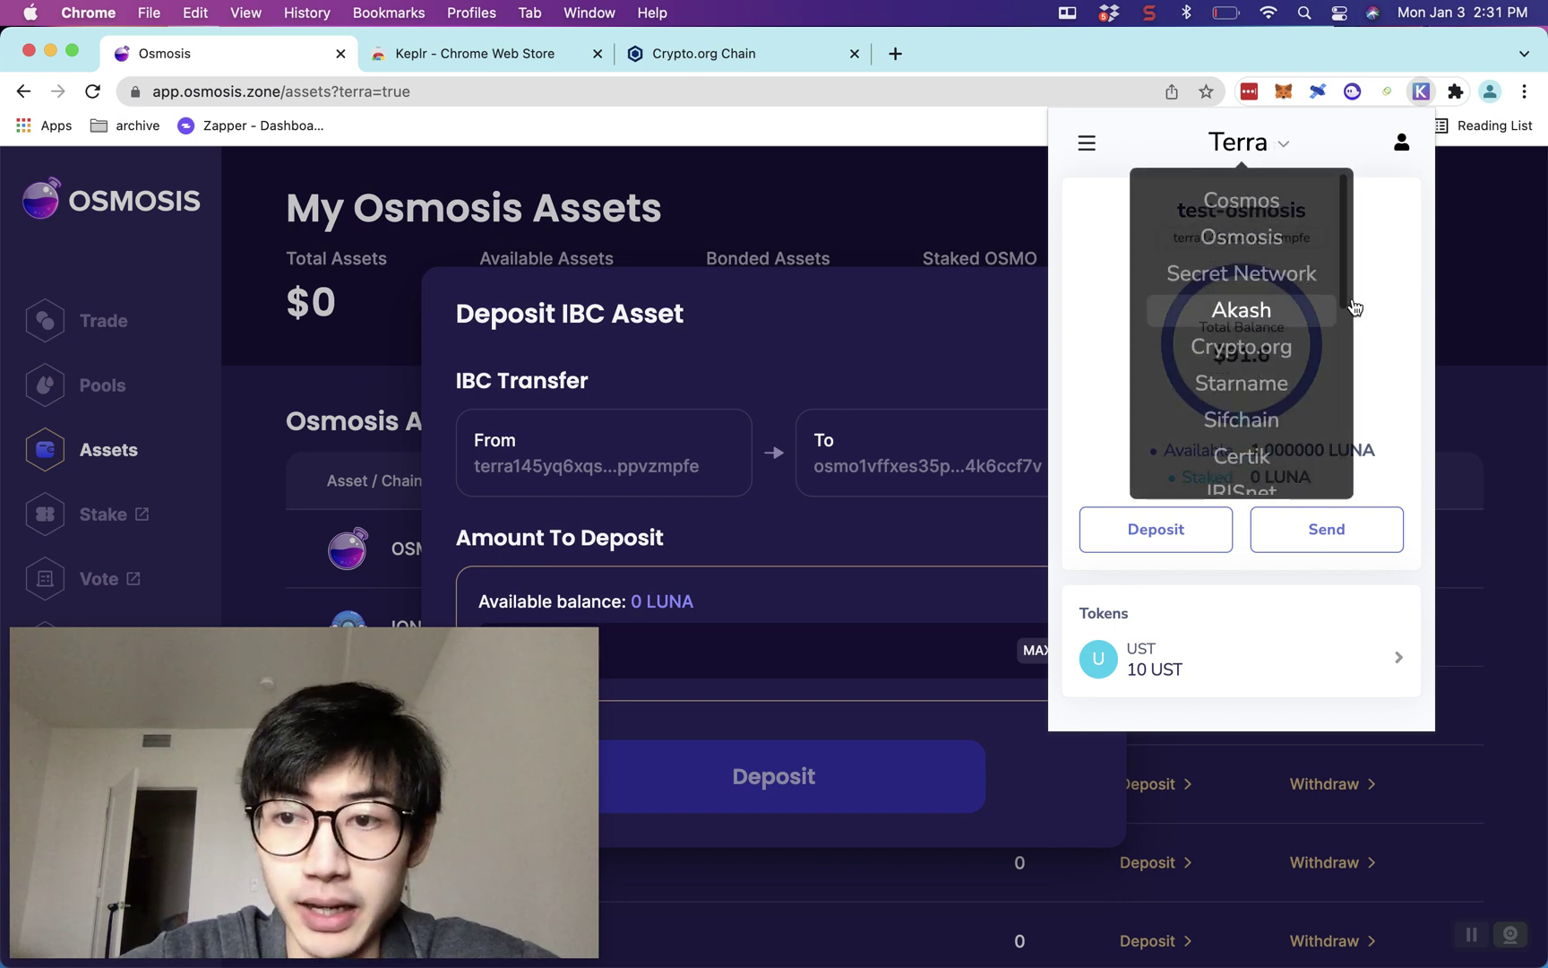
{"action": "left_click", "coordinate": [1386, 303]}
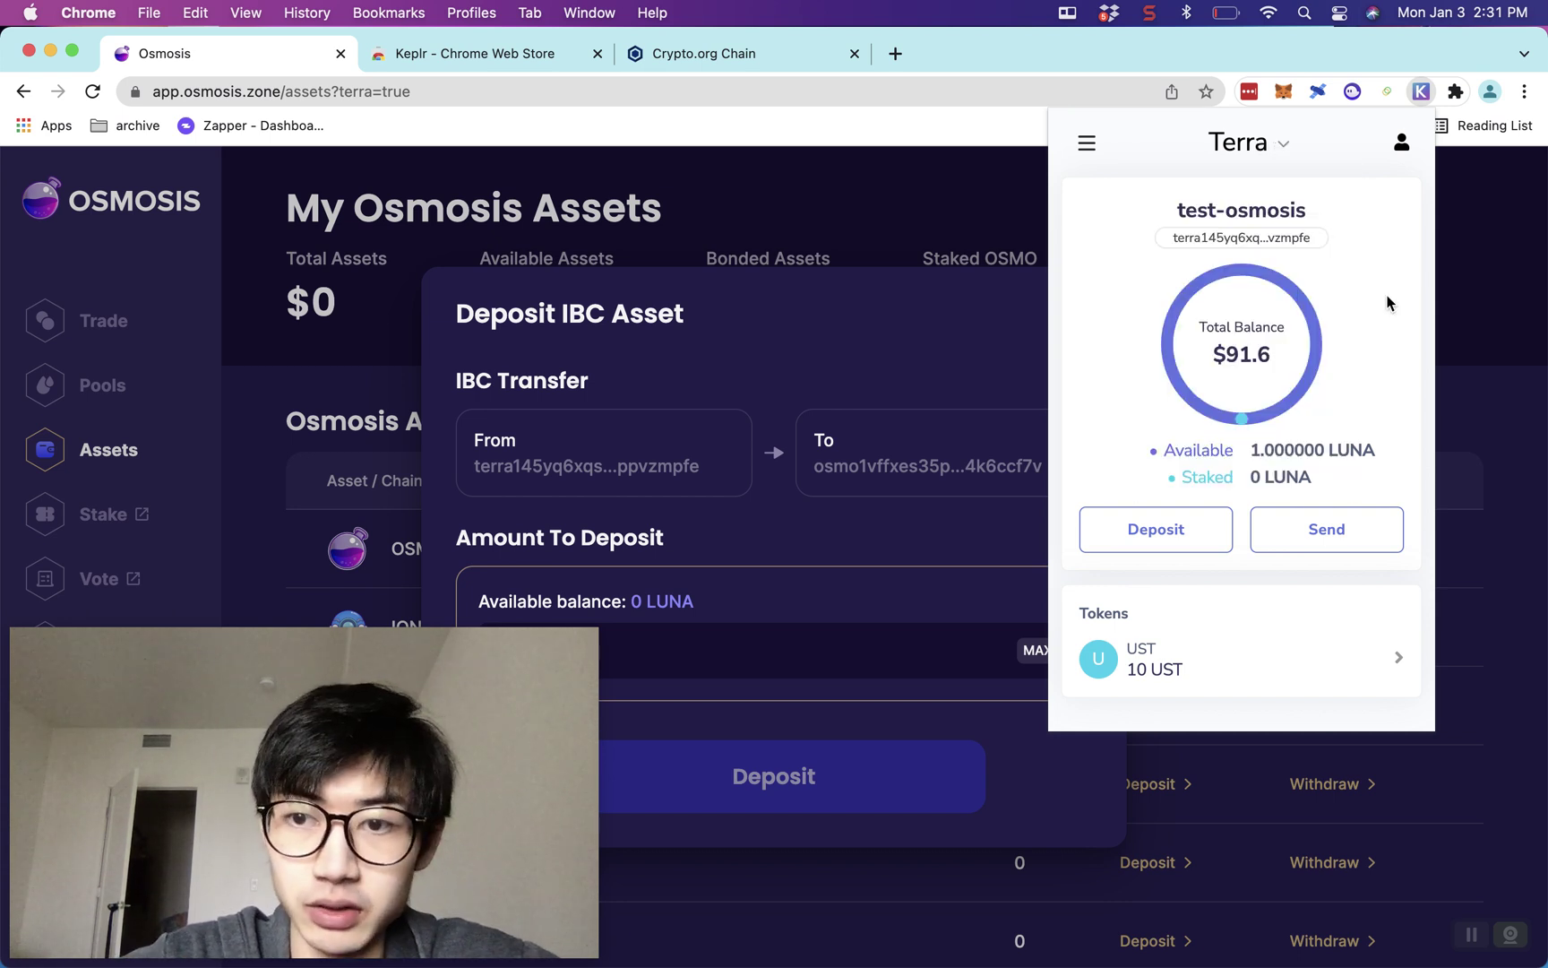
{"action": "left_click", "coordinate": [797, 630]}
{"action": "left_click_drag", "start_coordinate": [265, 804], "coordinate": [1205, 187]}
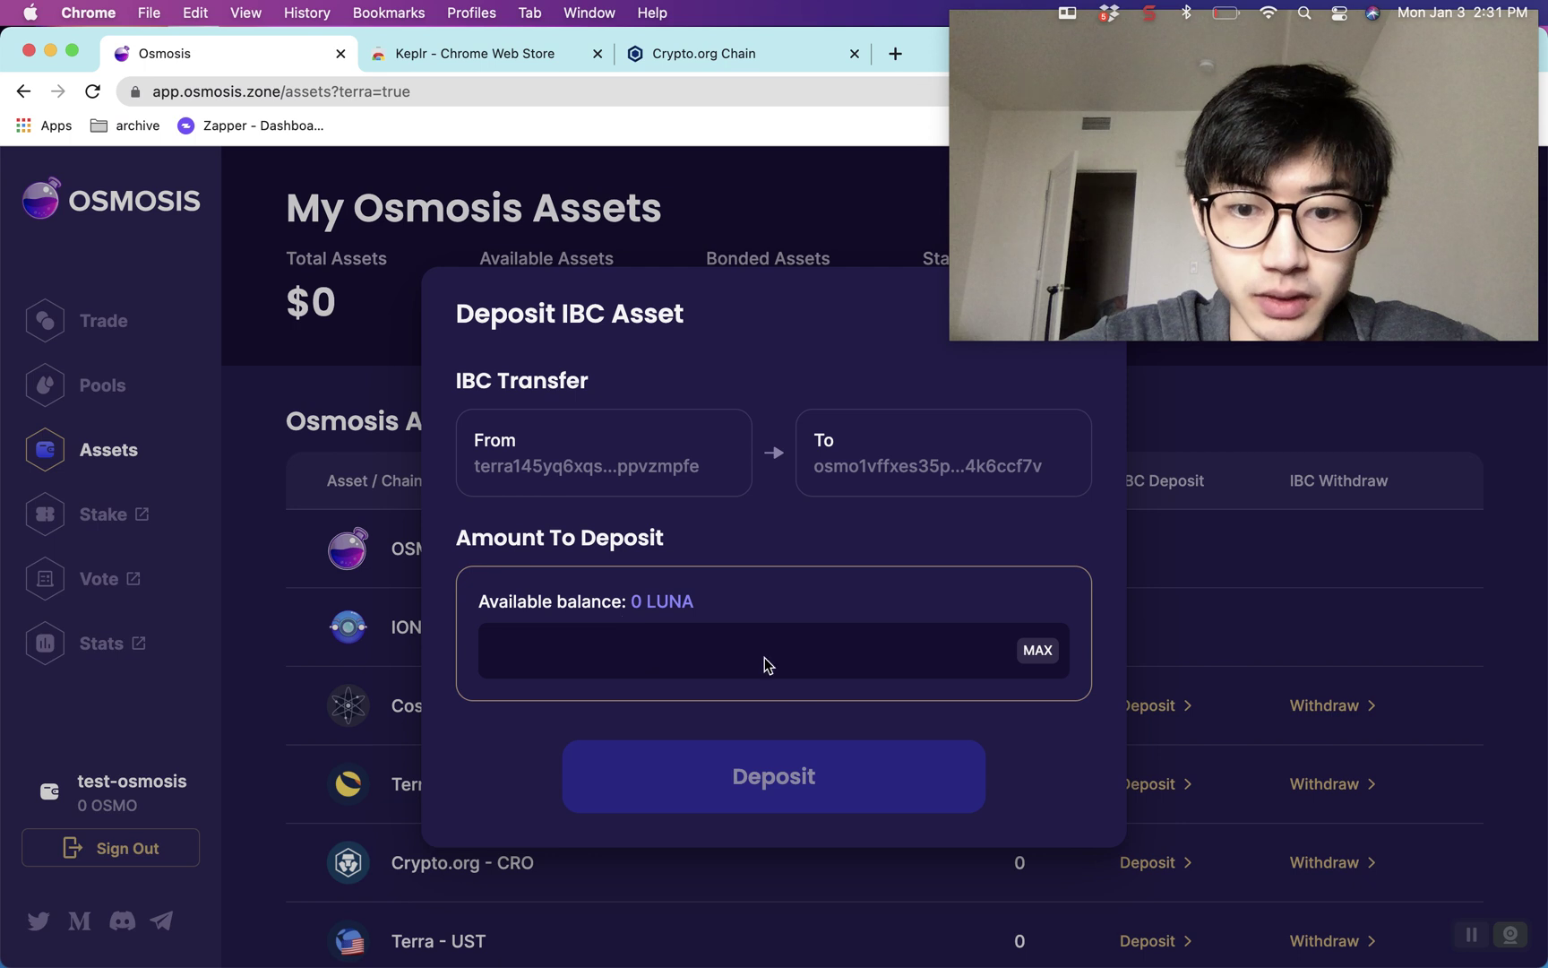
- Return to the Osmosis home page, reopen the Terra deposit form from the banner and dismiss it
{"action": "left_click", "coordinate": [724, 235]}
{"action": "left_click", "coordinate": [129, 199]}
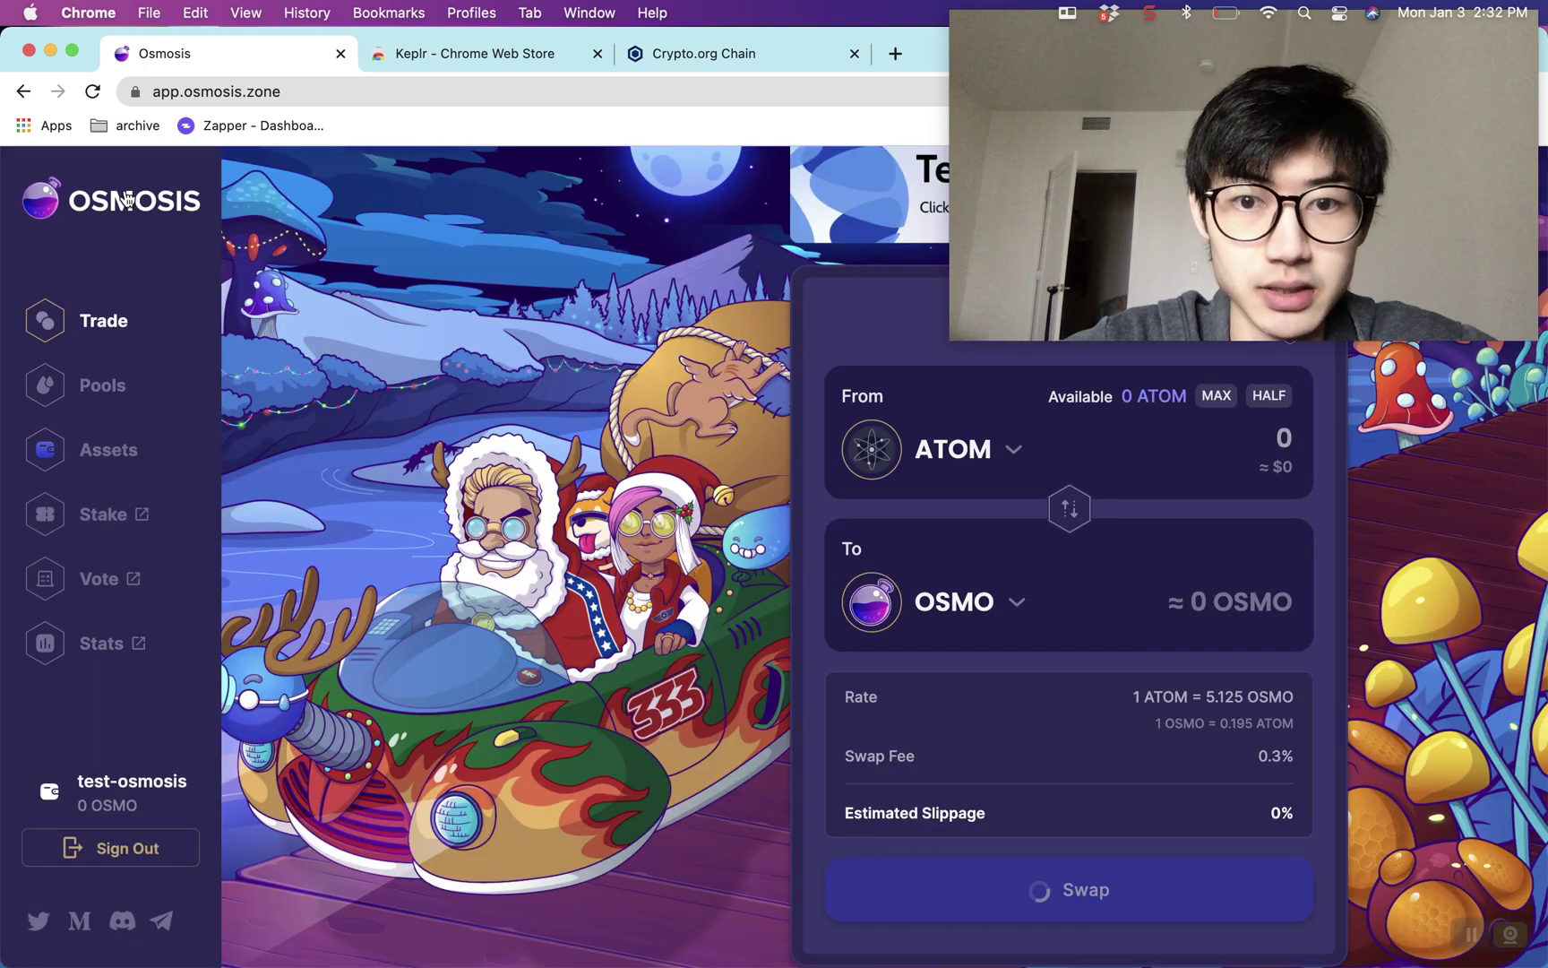
{"action": "left_click", "coordinate": [837, 193]}
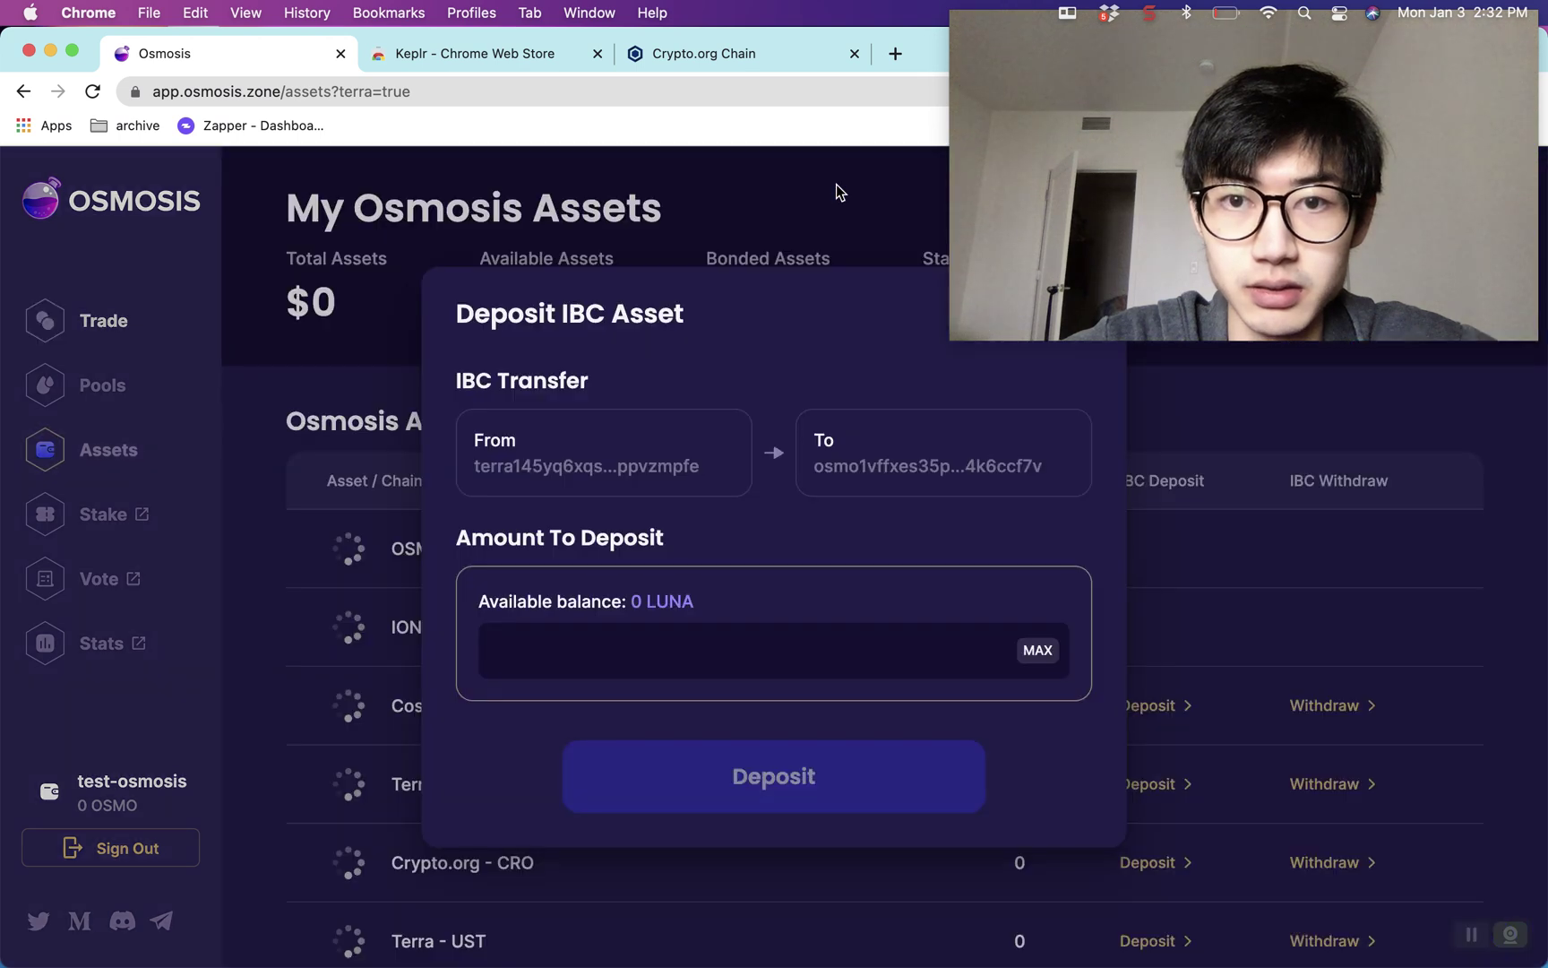
{"action": "left_click", "coordinate": [838, 192]}
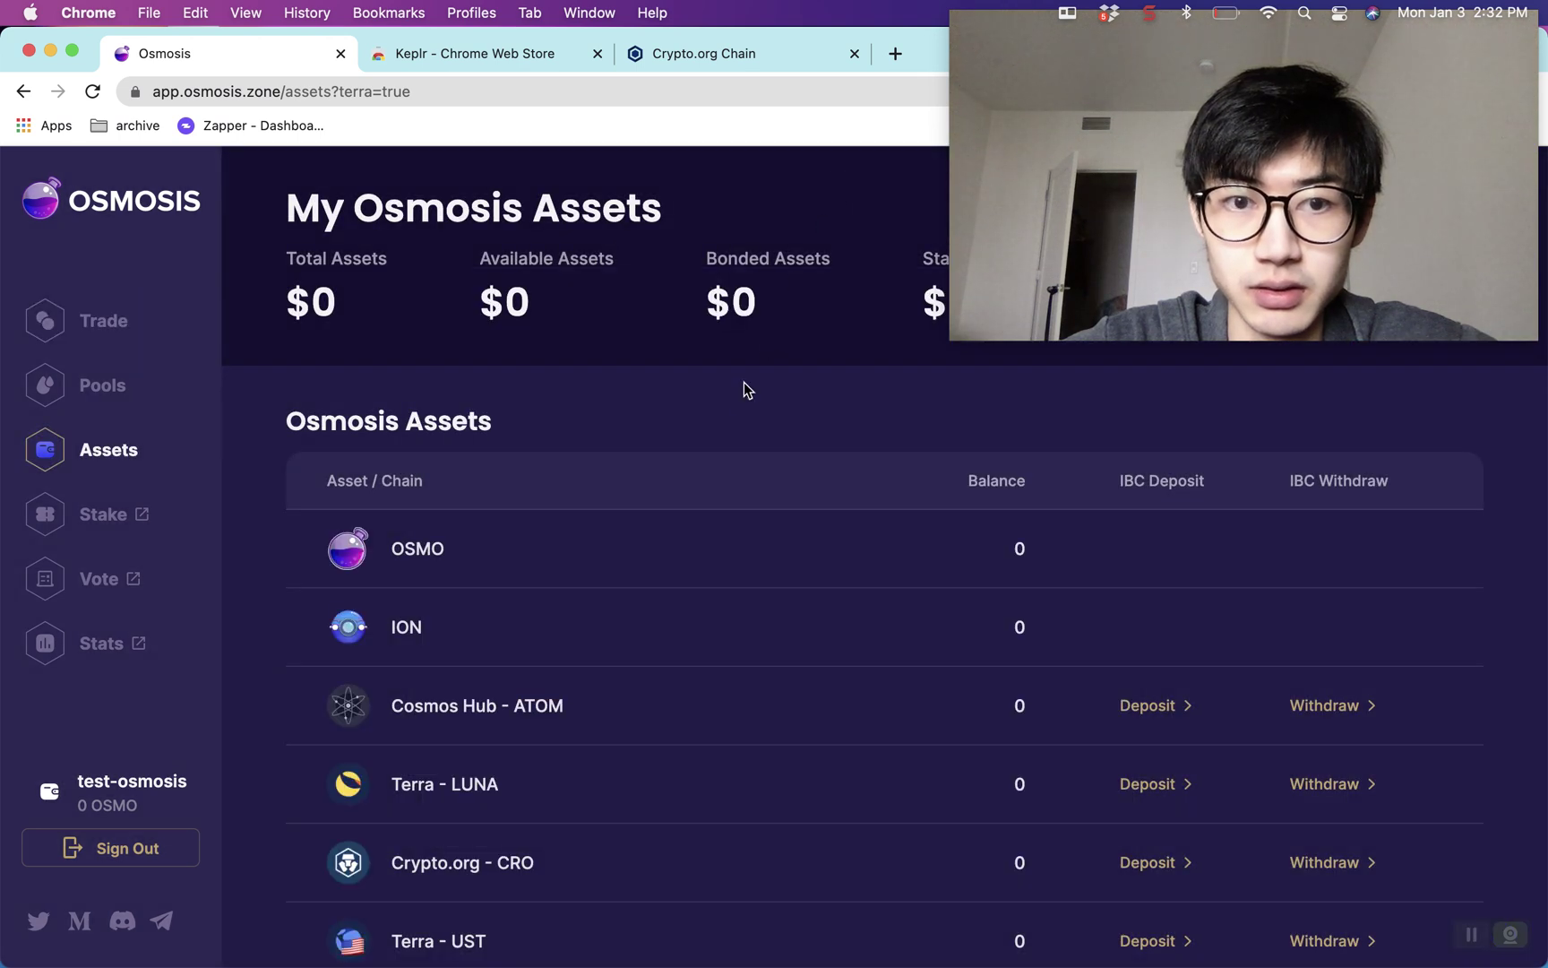
{"action": "left_click", "coordinate": [1360, 161]}
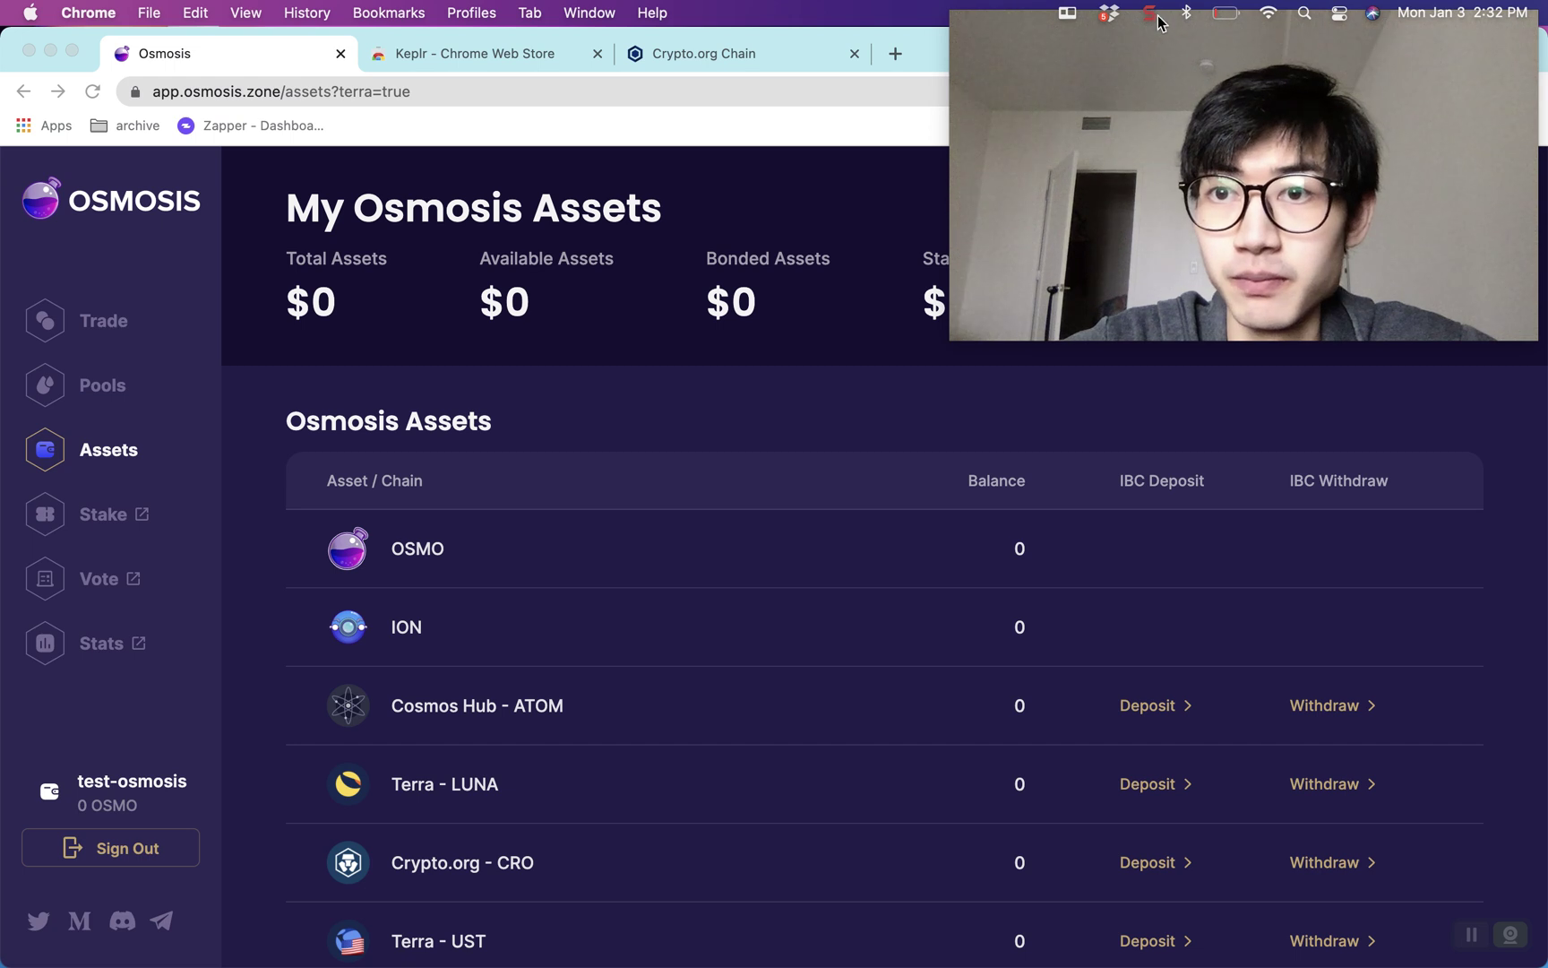
{"action": "left_click", "coordinate": [1149, 13]}
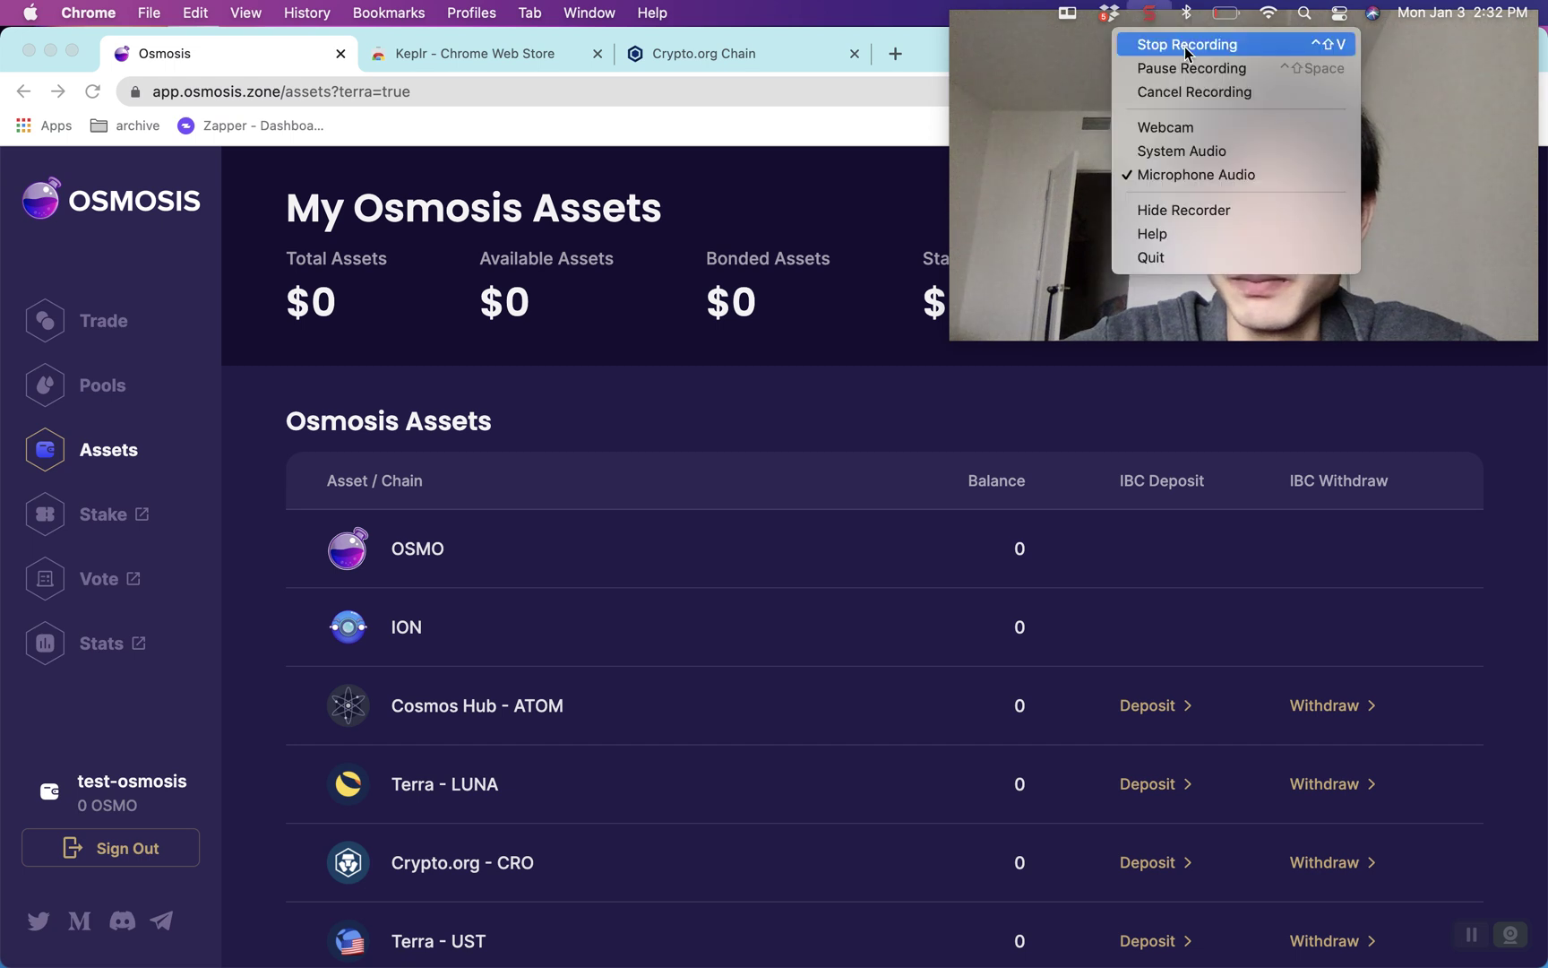
{"action": "left_click", "coordinate": [1210, 63]}
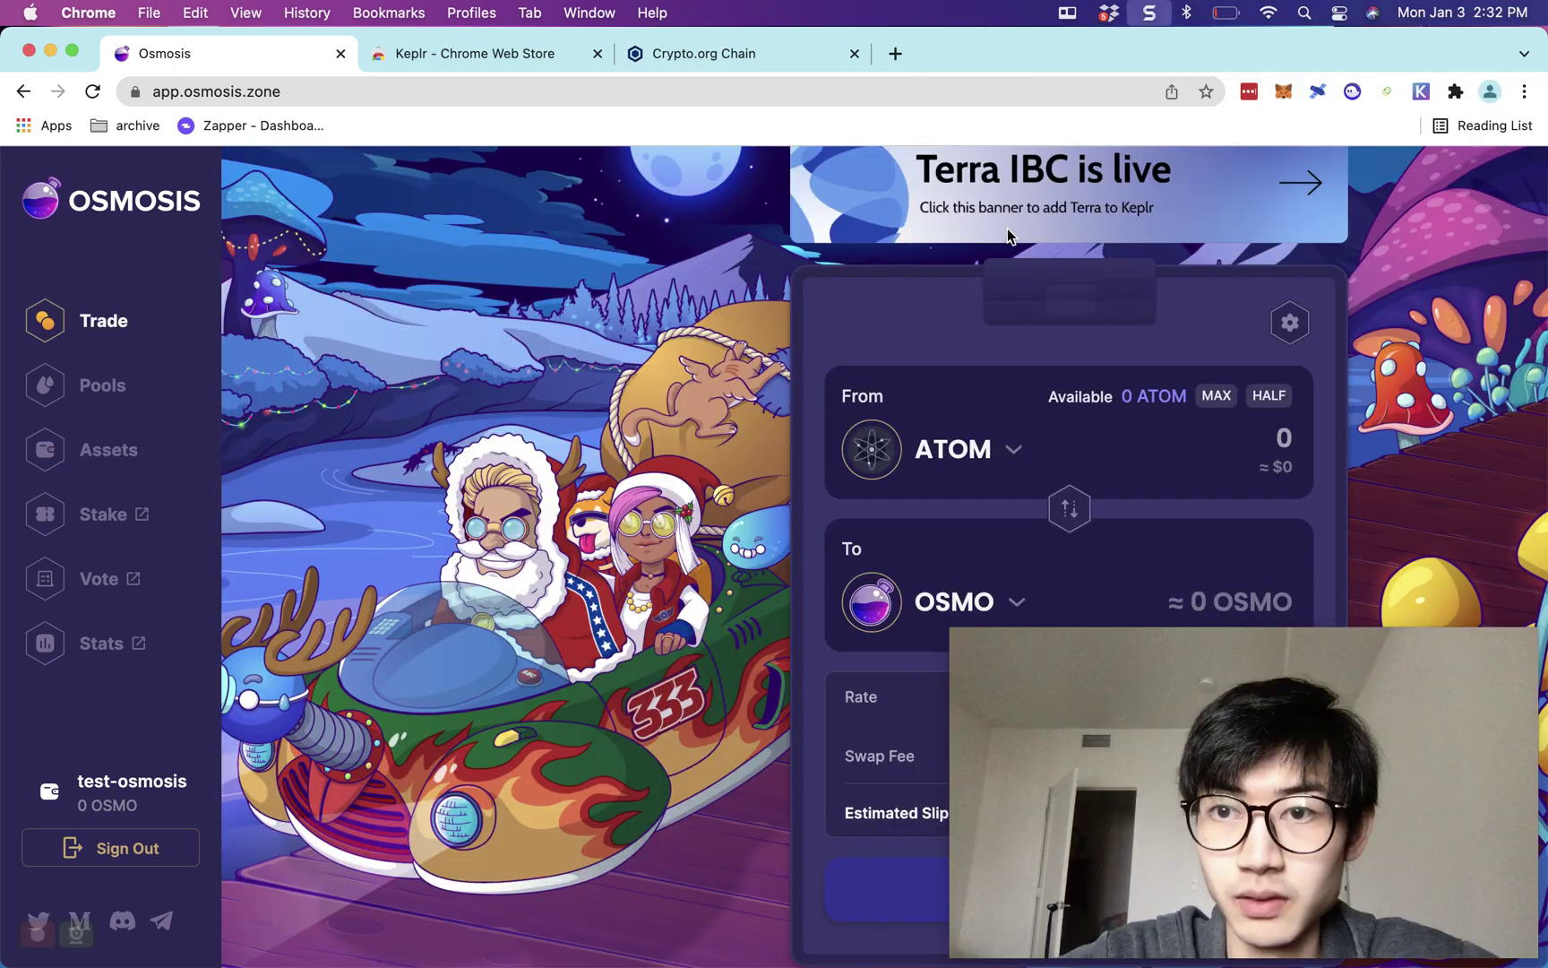
- Refresh the LUNA deposit form by dismissing it and reopening it from the home page's Terra IBC banner
{"action": "left_click", "coordinate": [986, 176]}
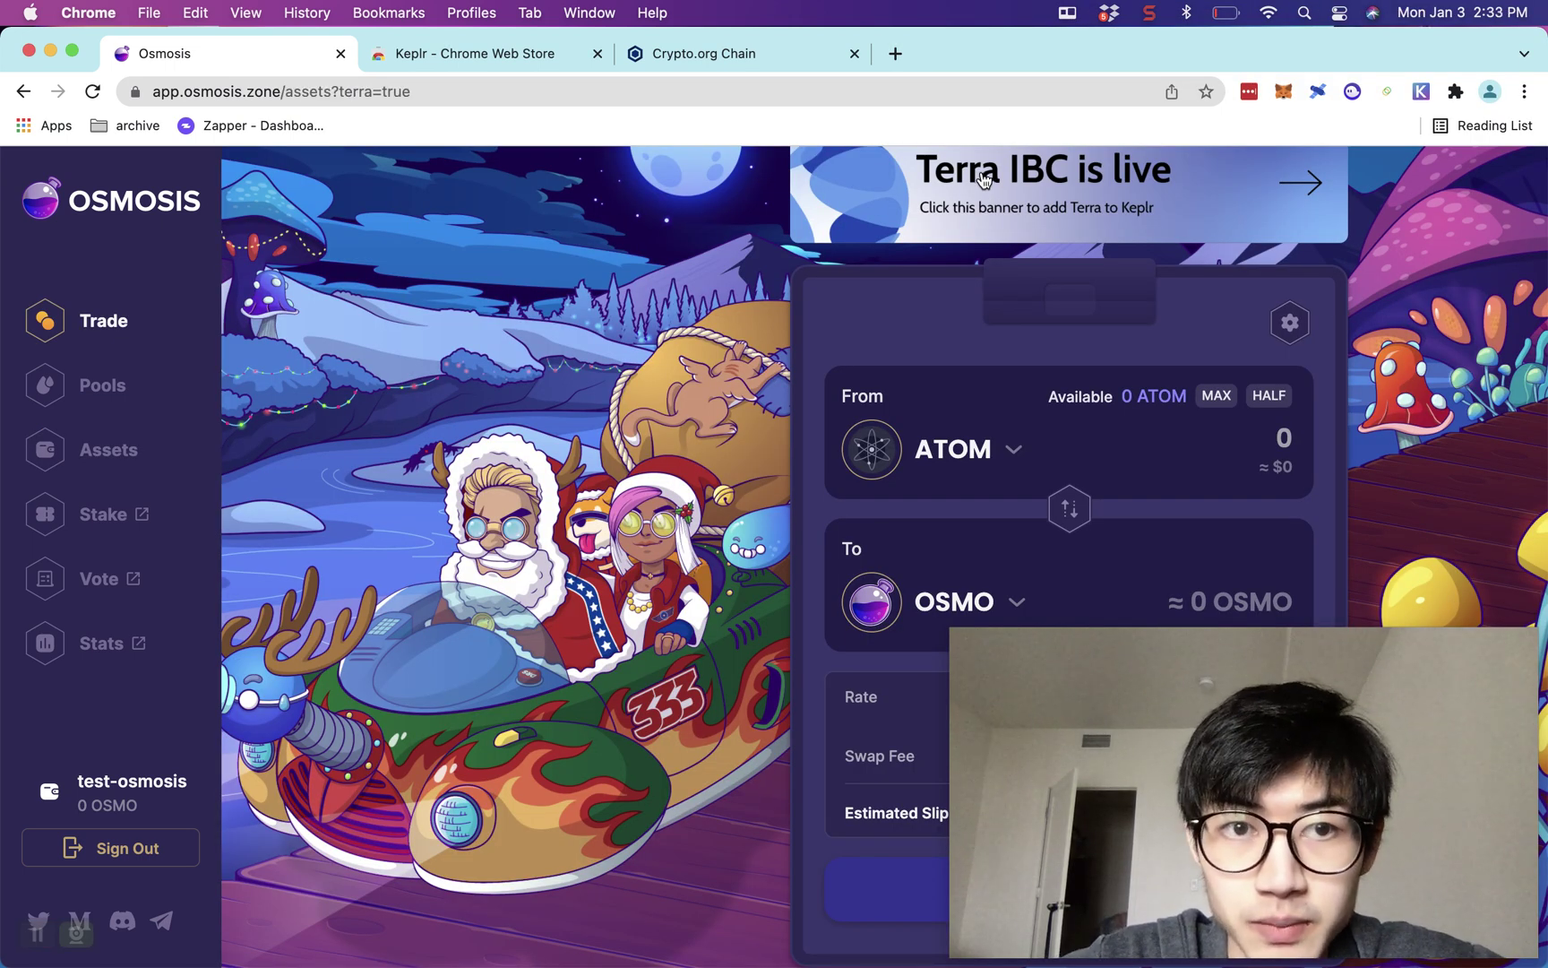
{"action": "key", "text": "Escape"}
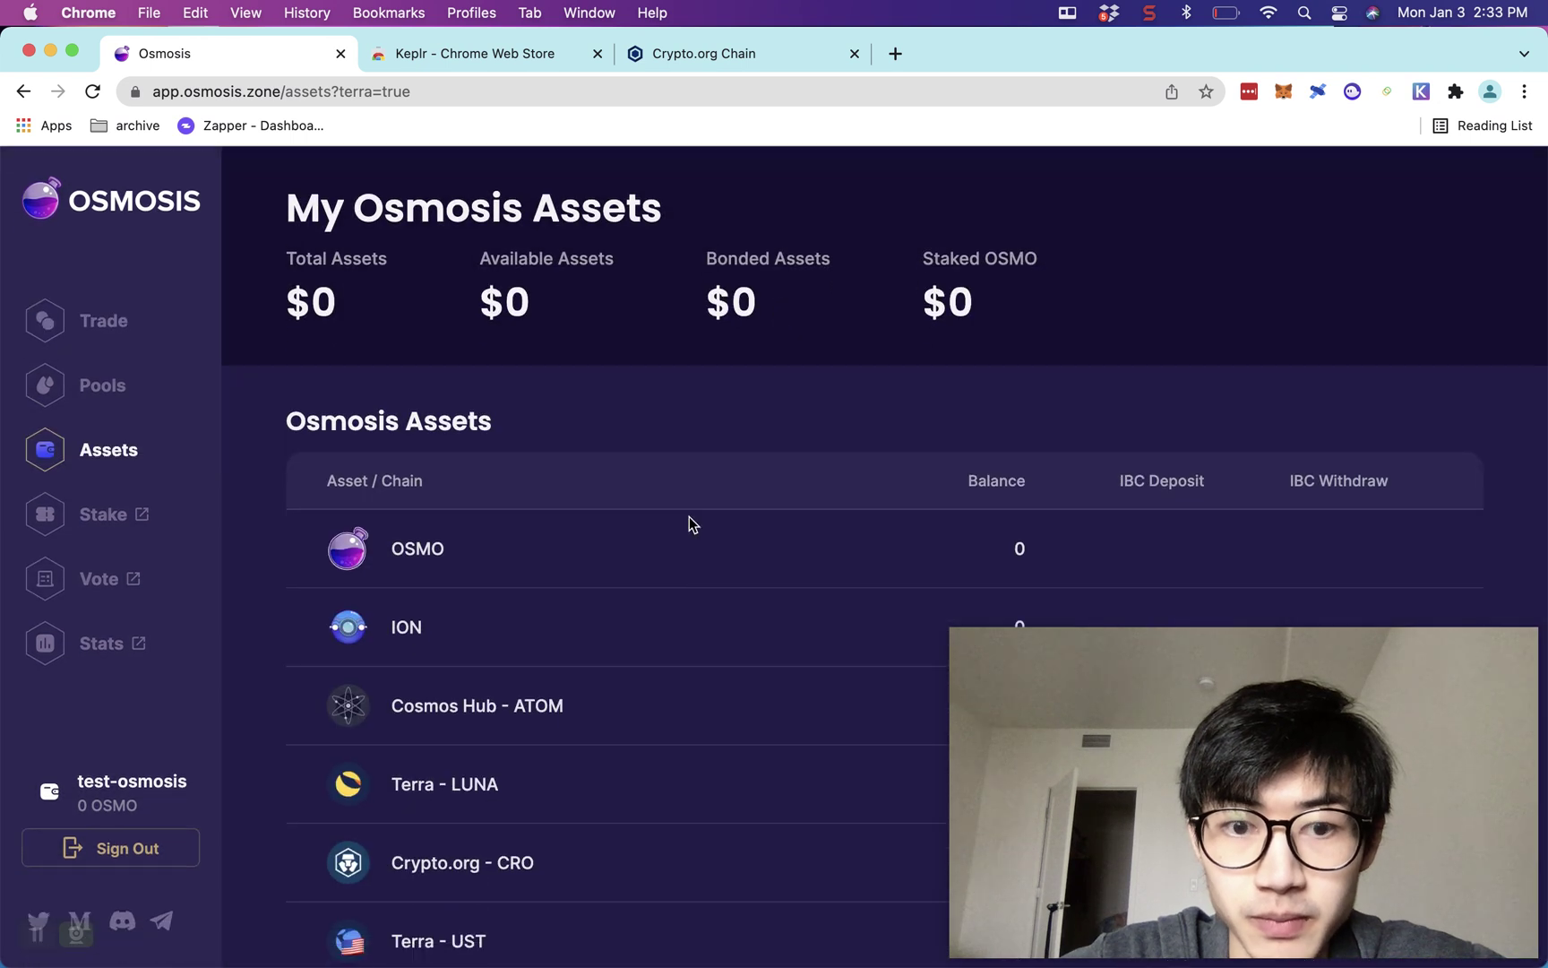
{"action": "left_click", "coordinate": [151, 206]}
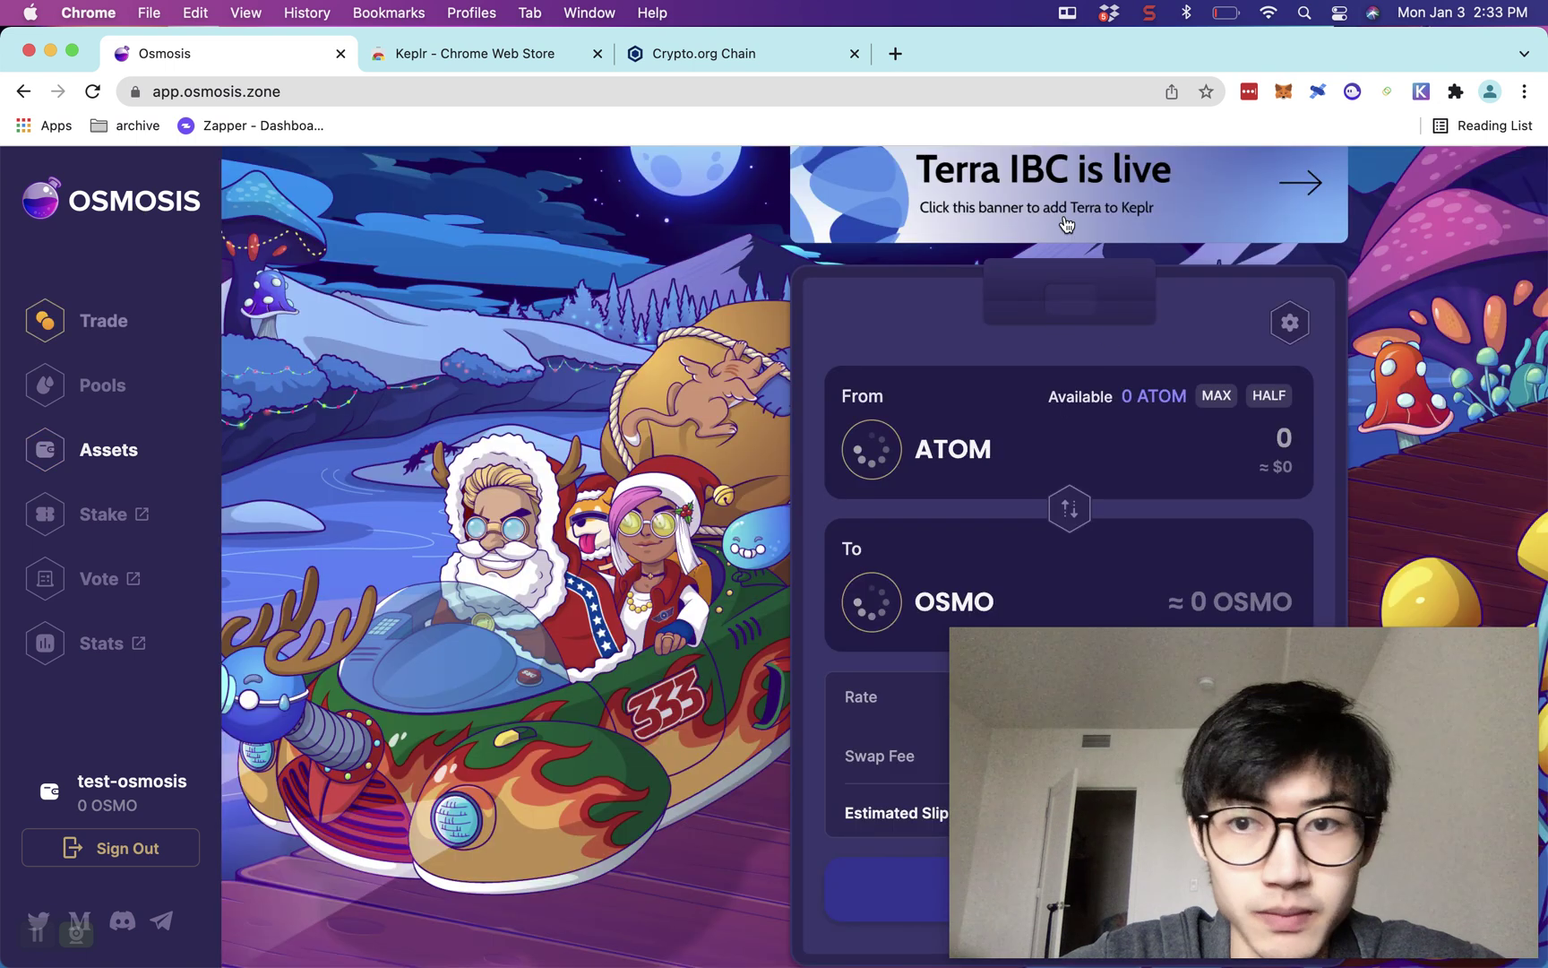
{"action": "left_click", "coordinate": [1066, 216]}
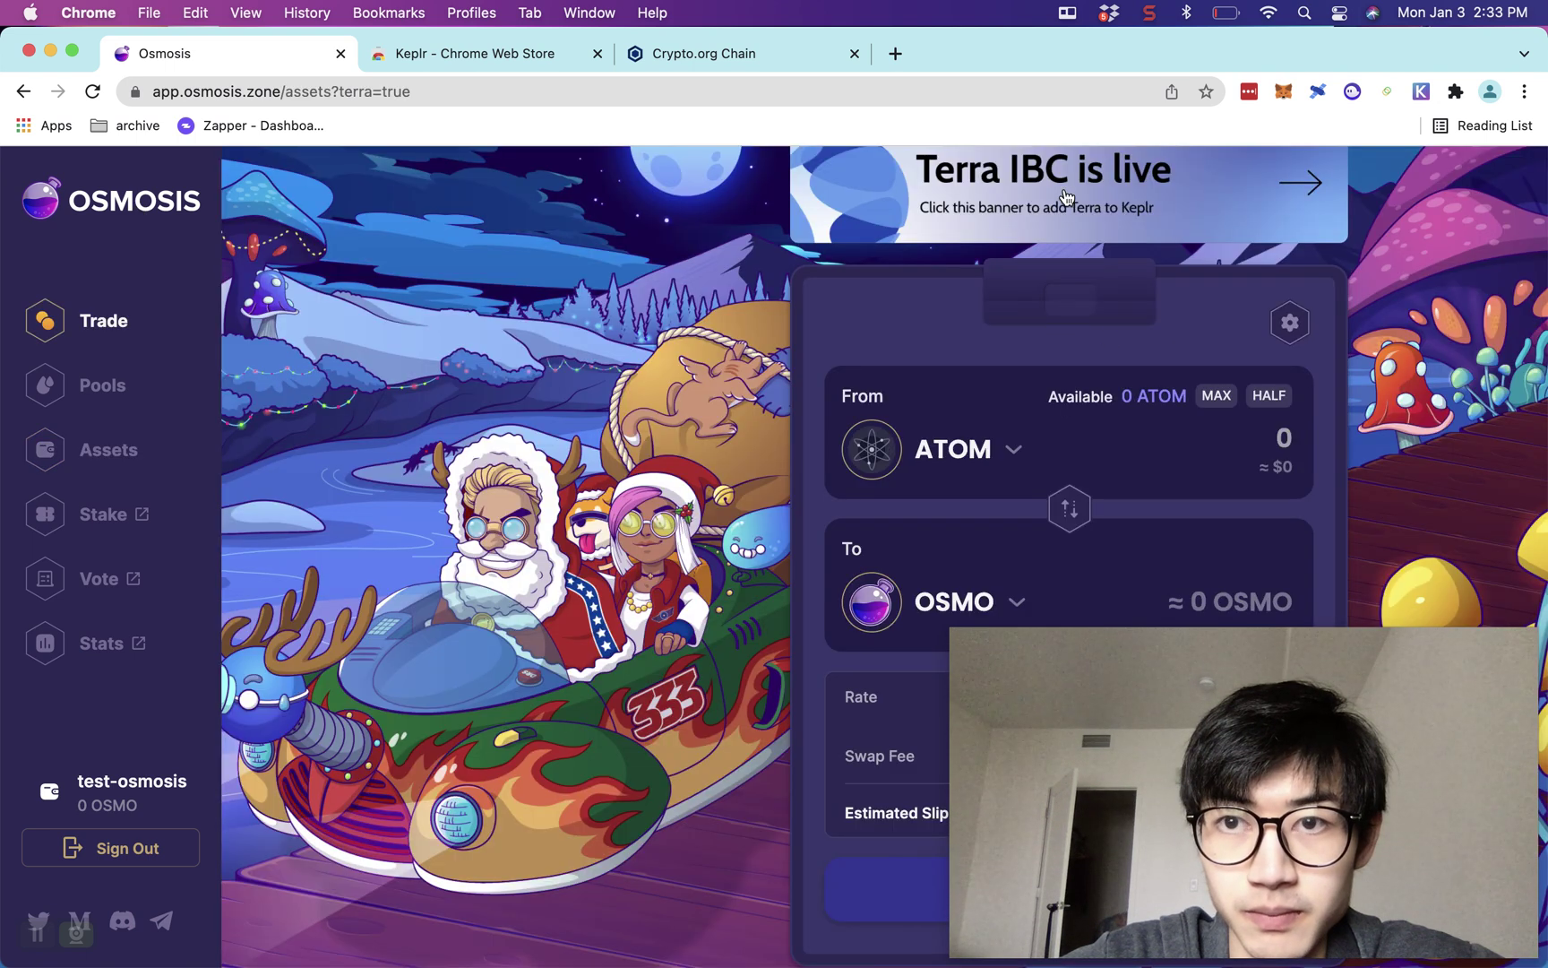
{"action": "left_click", "coordinate": [1153, 11]}
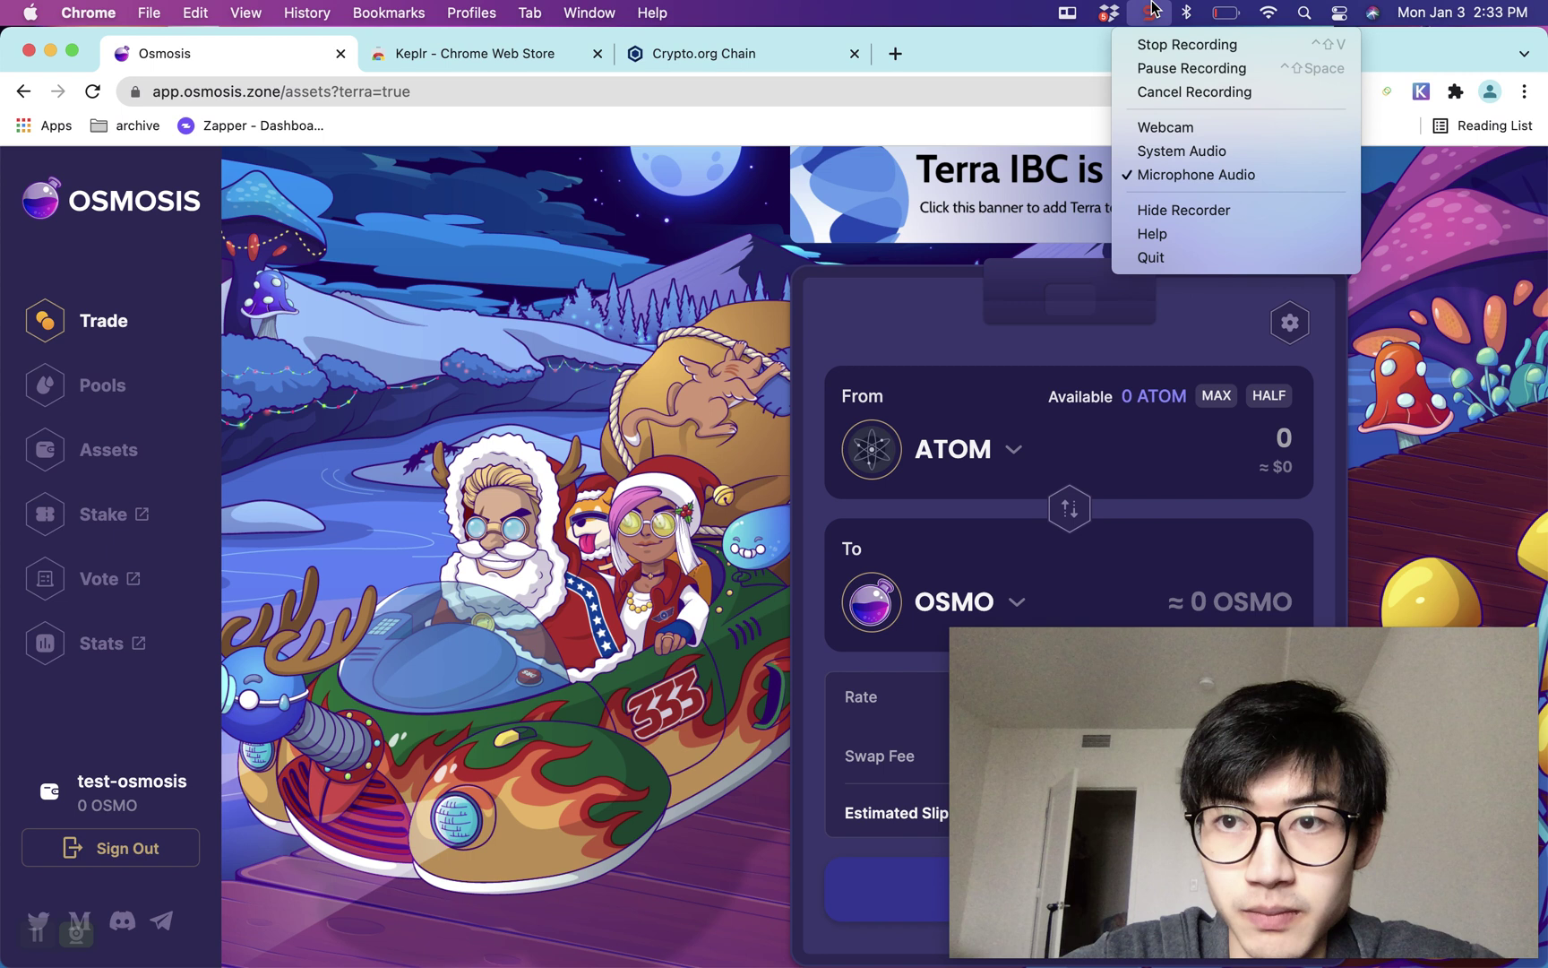
{"action": "left_click", "coordinate": [1165, 65]}
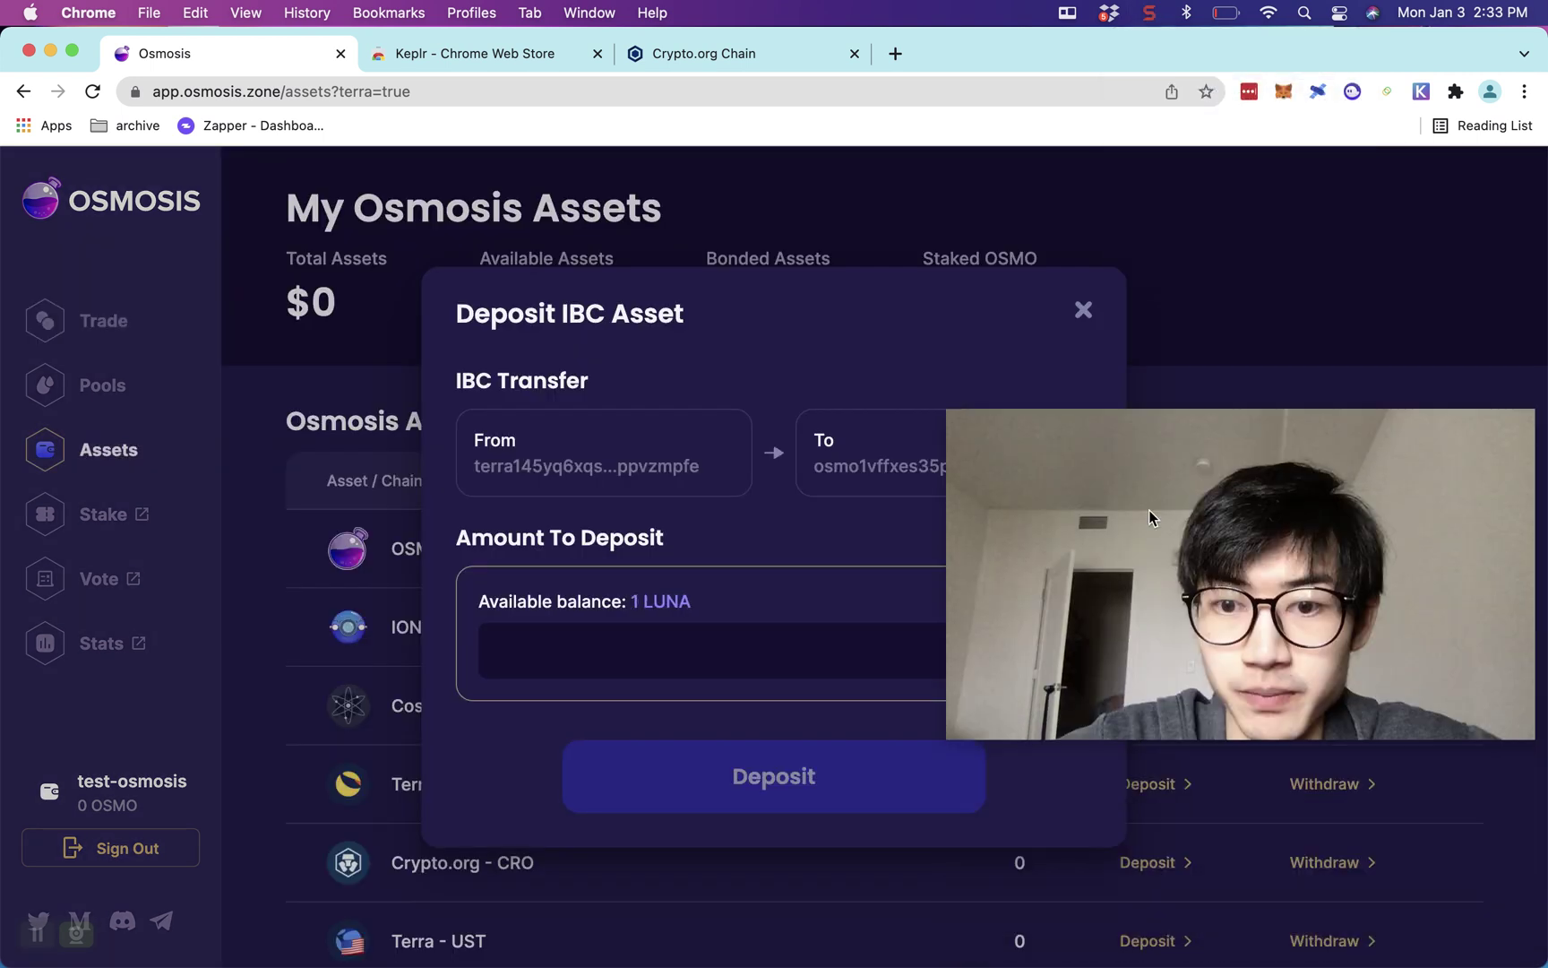
{"action": "left_click_drag", "start_coordinate": [1149, 517], "coordinate": [1153, 119]}
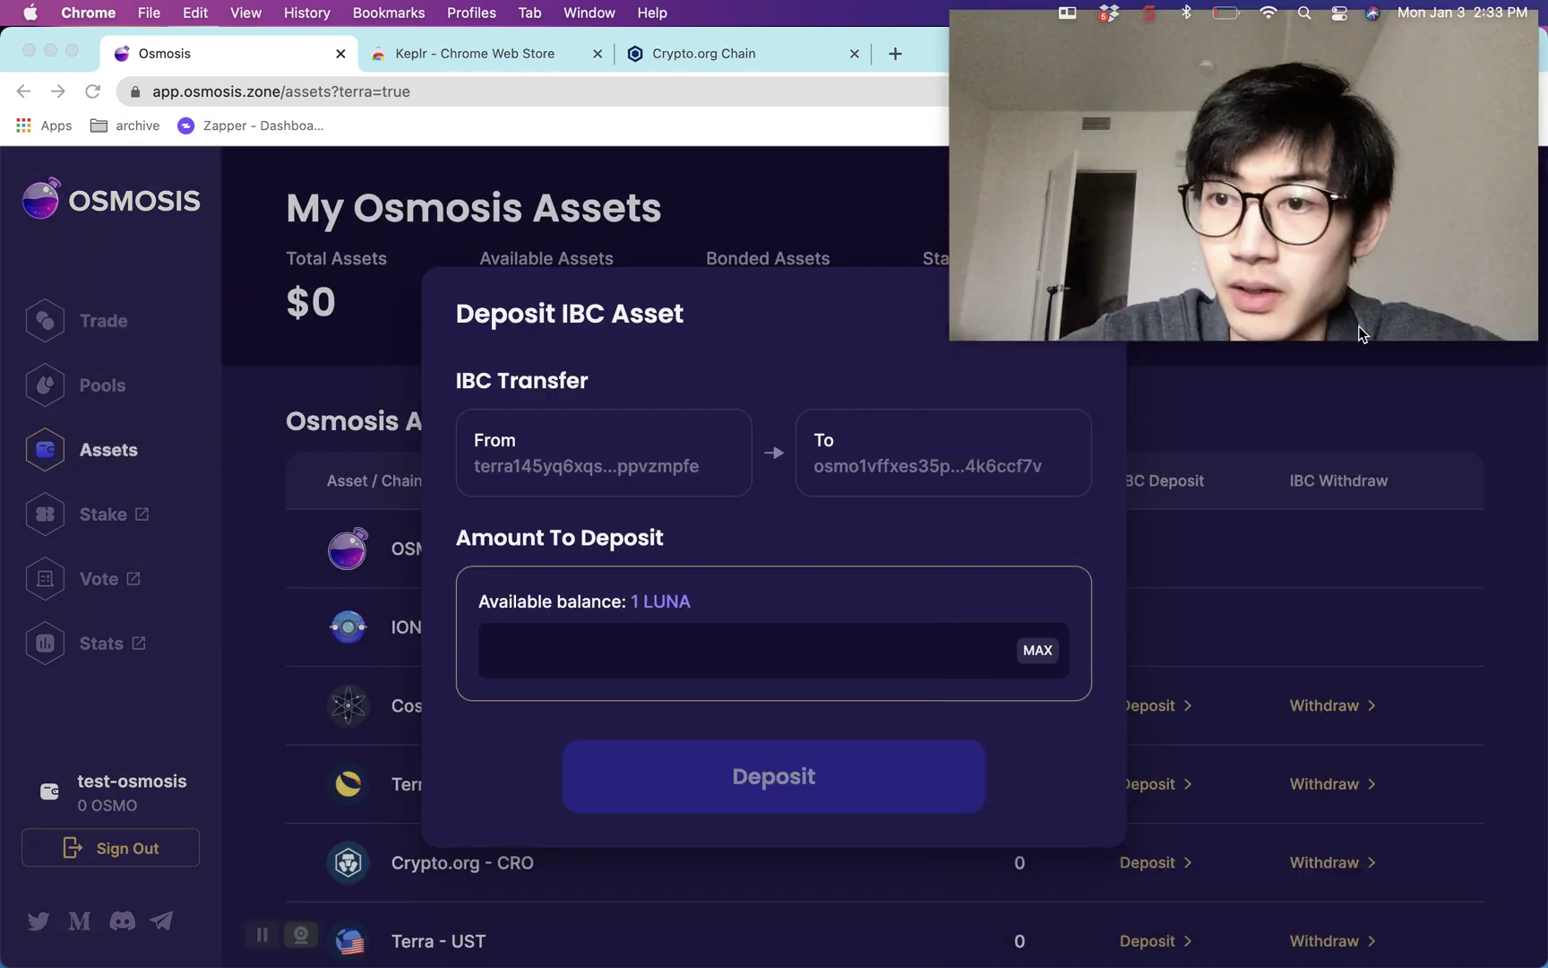
- Deposit the maximum 0.99805 LUNA from Terra into Osmosis and approve the IBC transfer in Keplr with the average fee
{"action": "left_click", "coordinate": [1039, 661]}
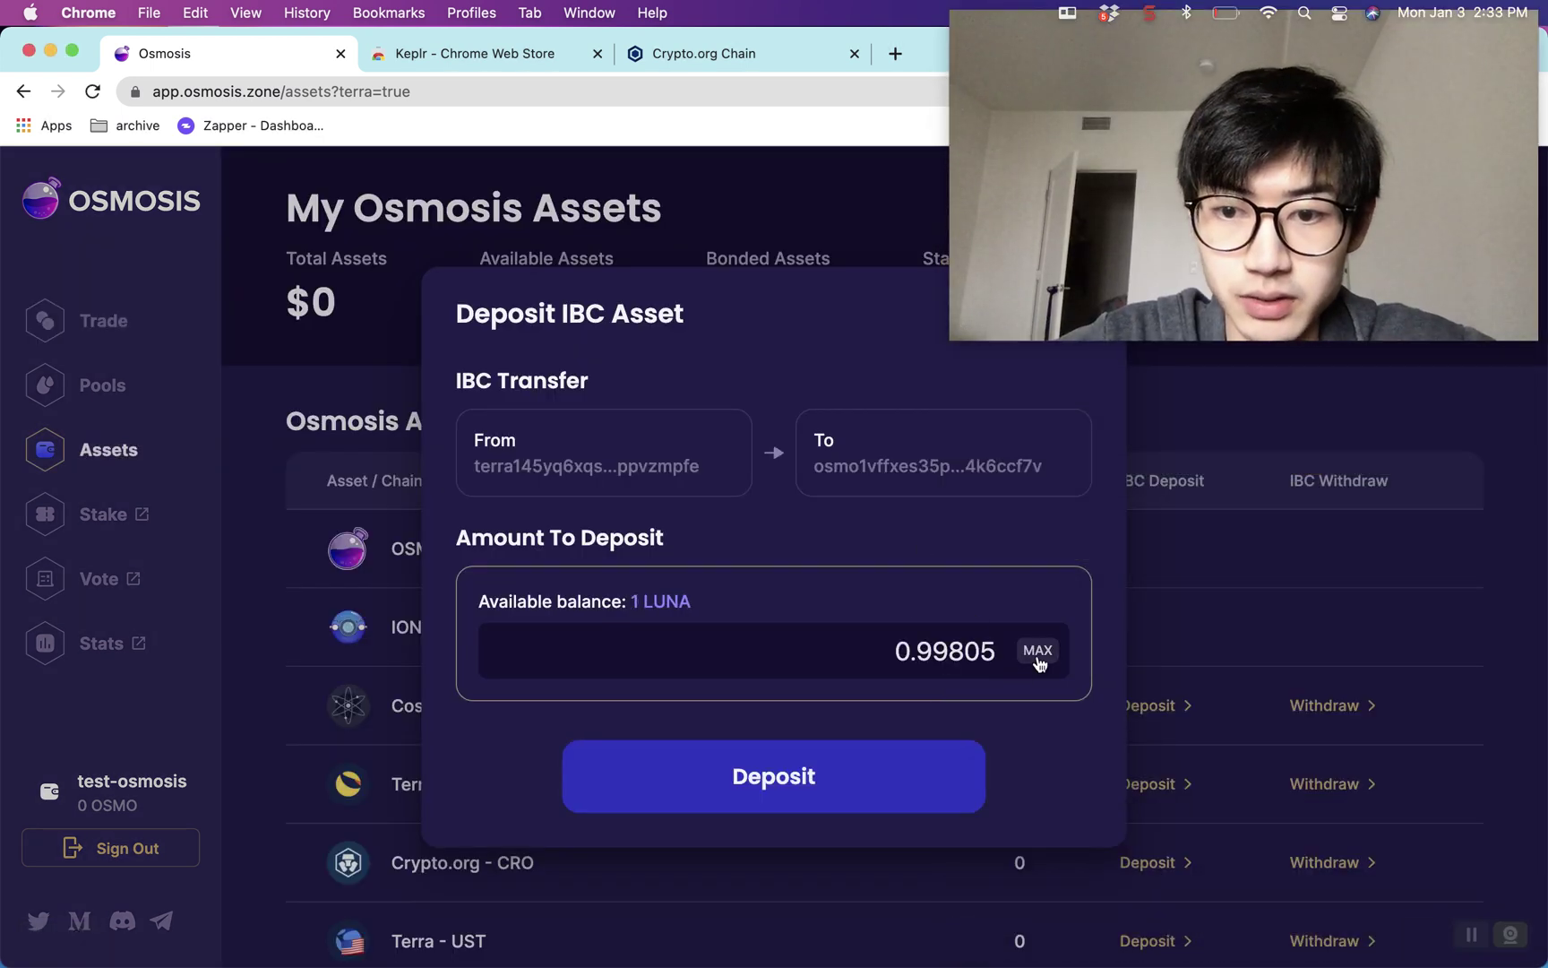
{"action": "left_click", "coordinate": [811, 790]}
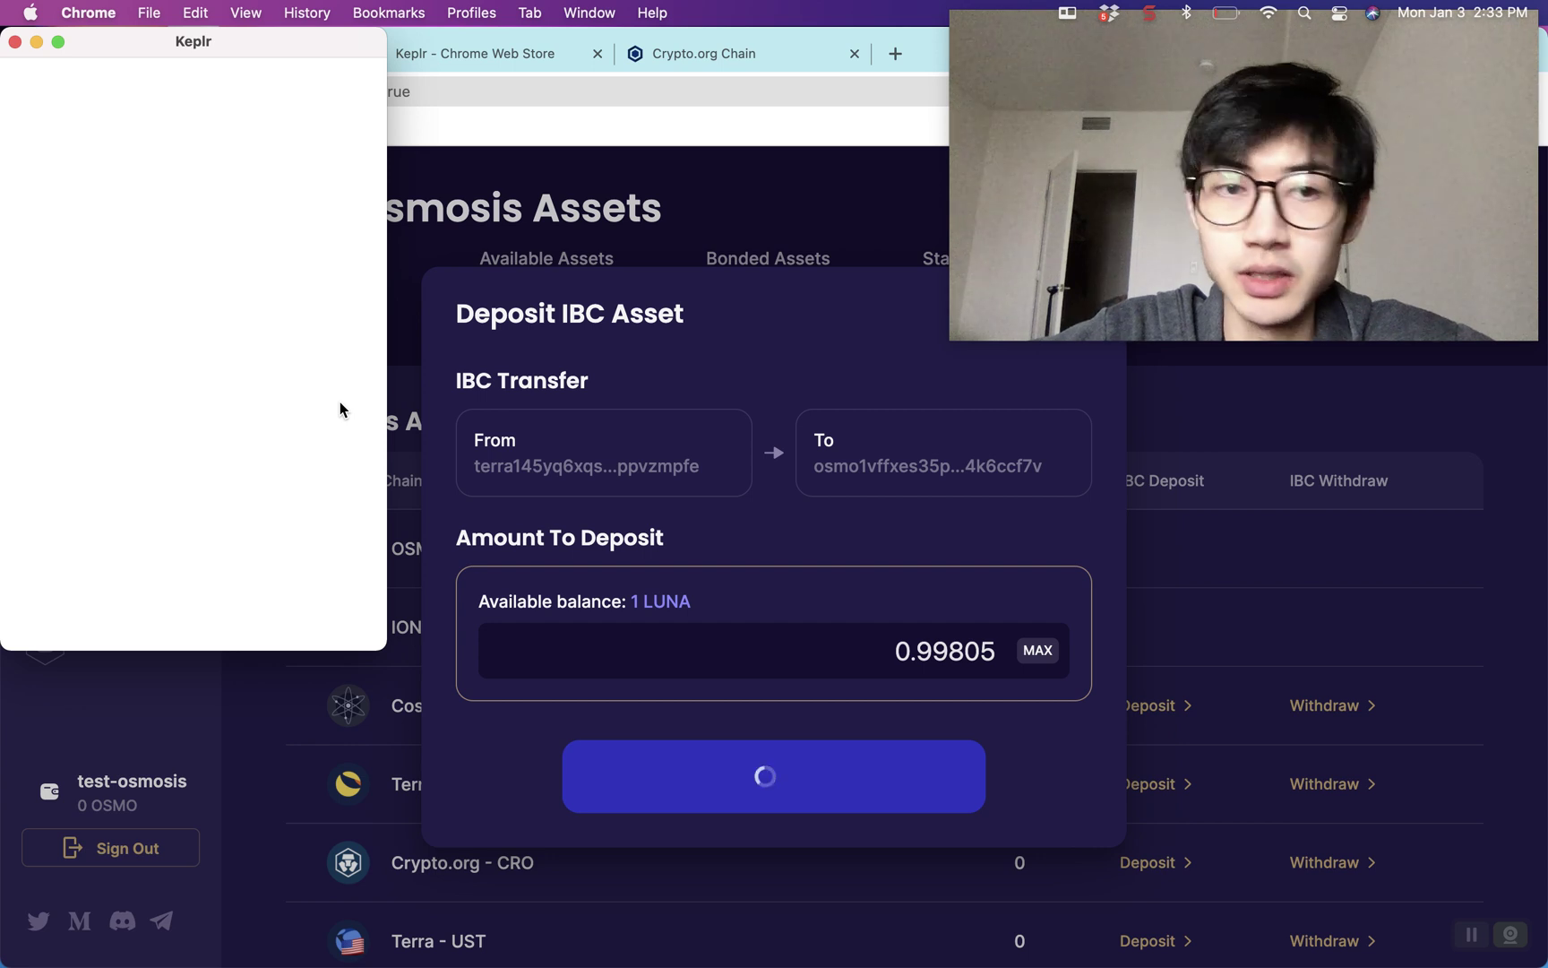
{"action": "left_click", "coordinate": [1149, 13]}
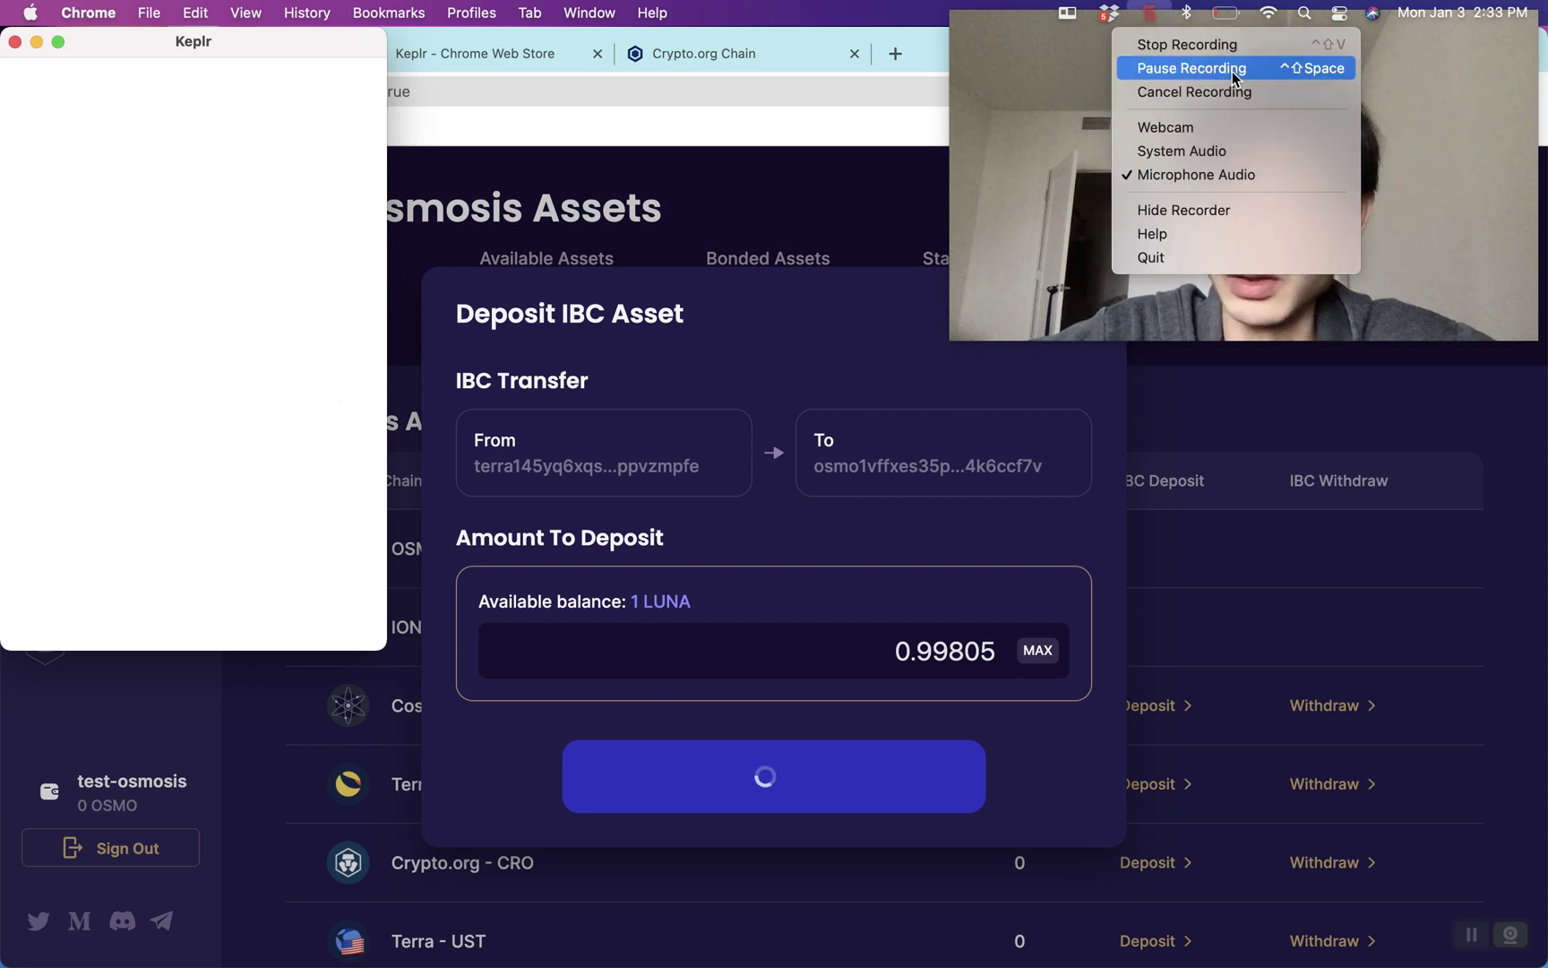
{"action": "left_click", "coordinate": [1191, 68]}
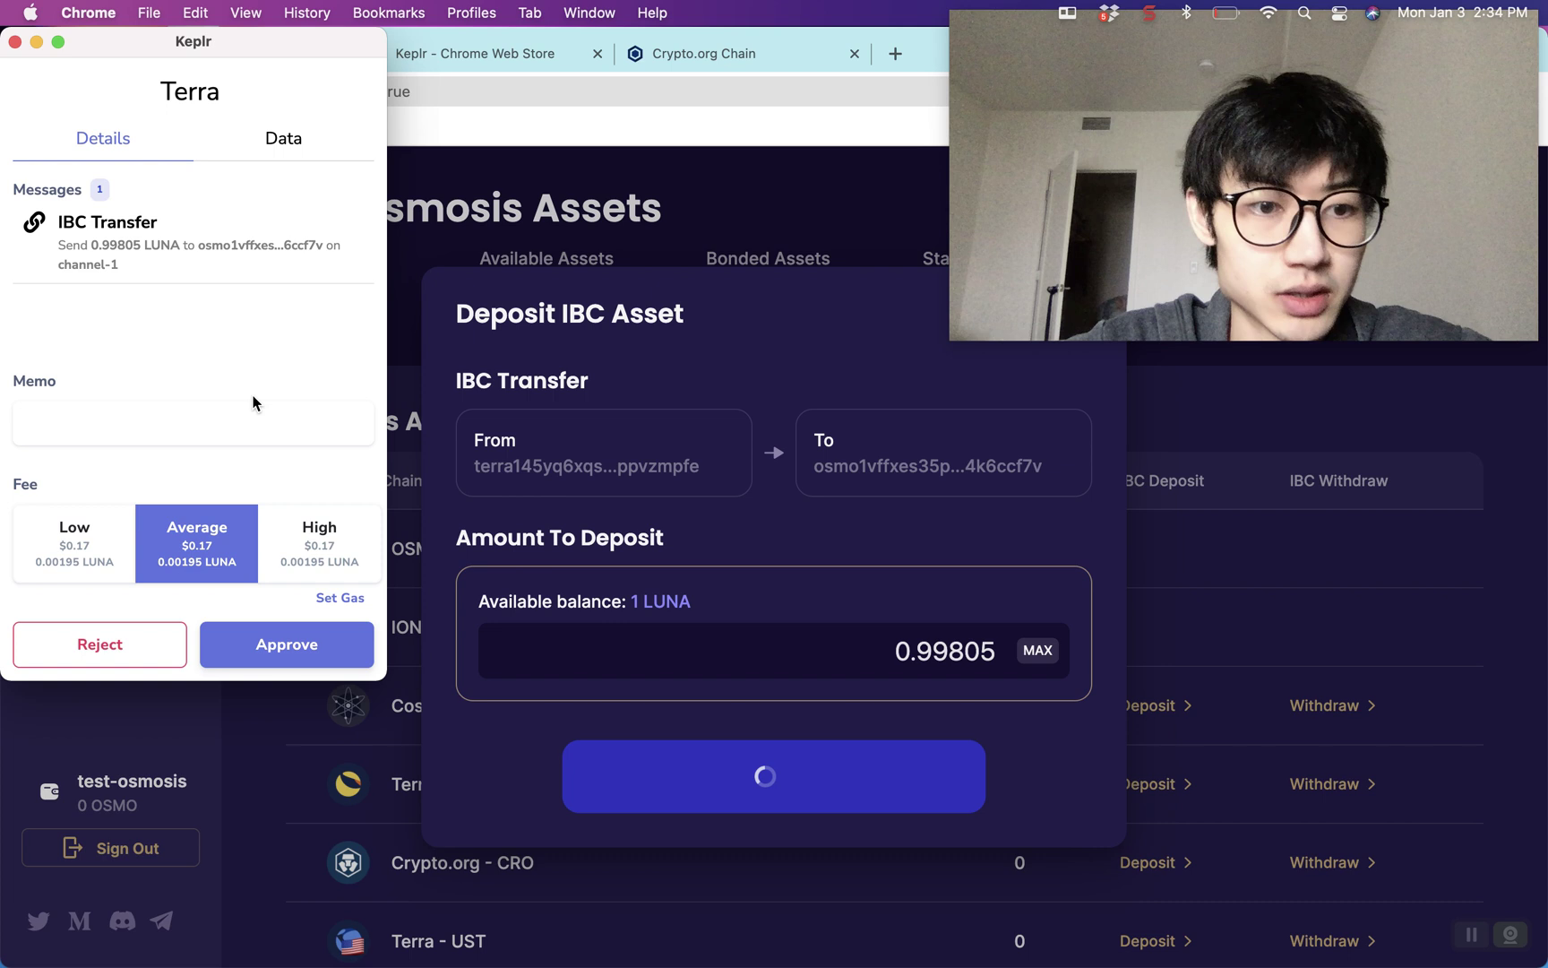
{"action": "left_click", "coordinate": [302, 647]}
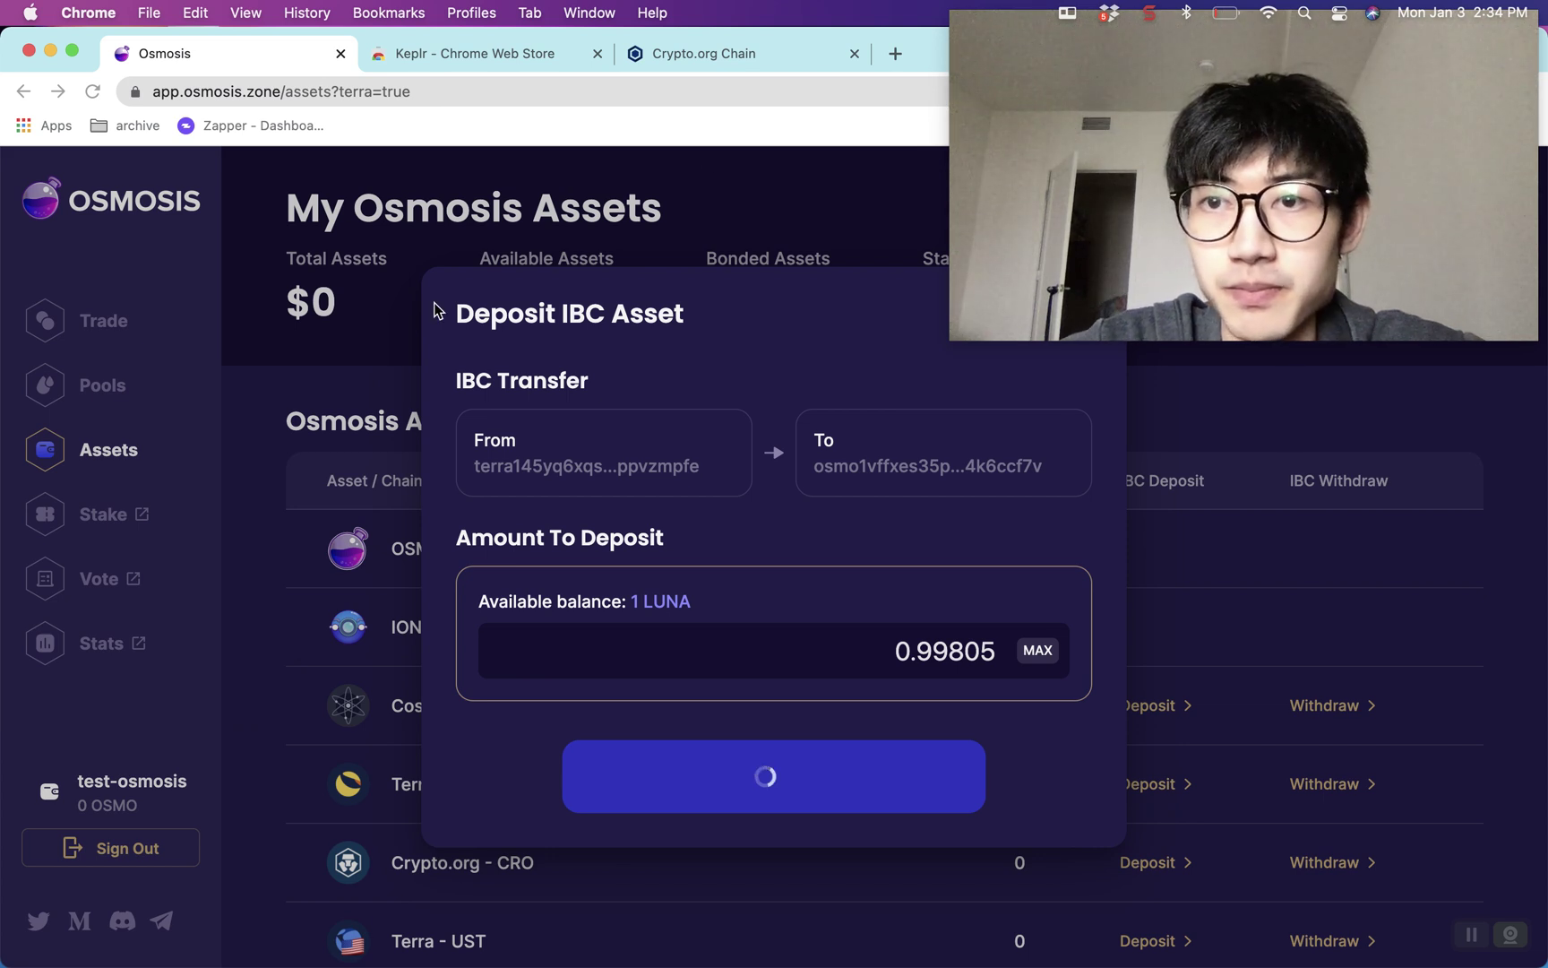
{"action": "left_click", "coordinate": [1153, 11]}
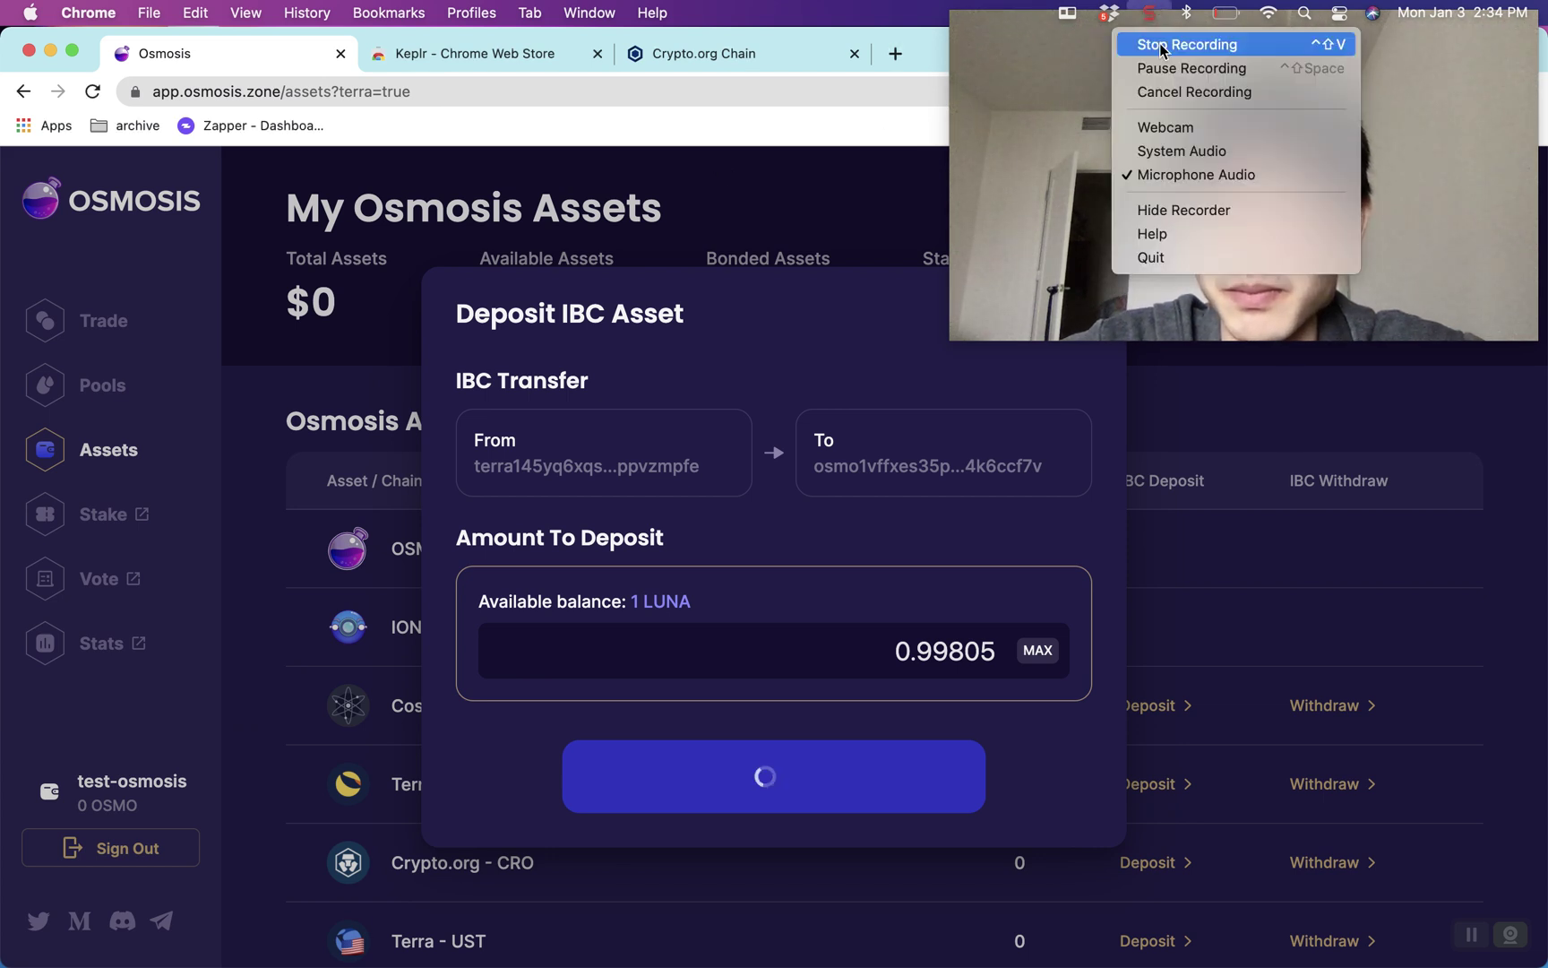
{"action": "left_click", "coordinate": [1164, 67]}
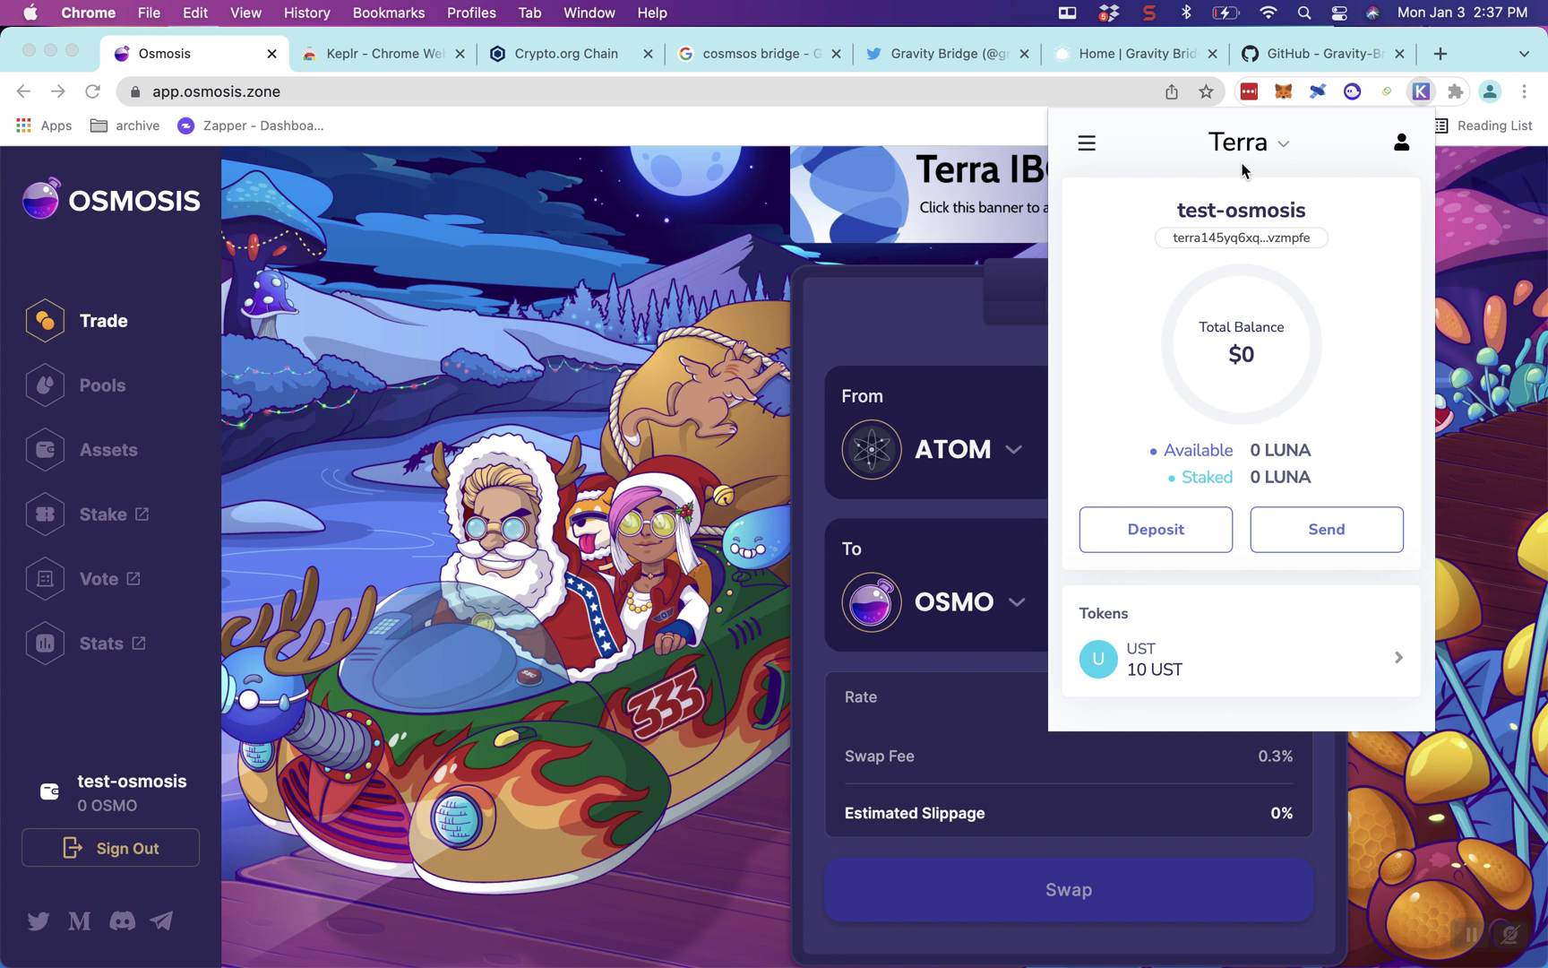
- Check the Keplr balances on the Osmosis and Terra networks, finish on Osmosis with its token list, and close the wallet
{"action": "left_click", "coordinate": [1263, 146]}
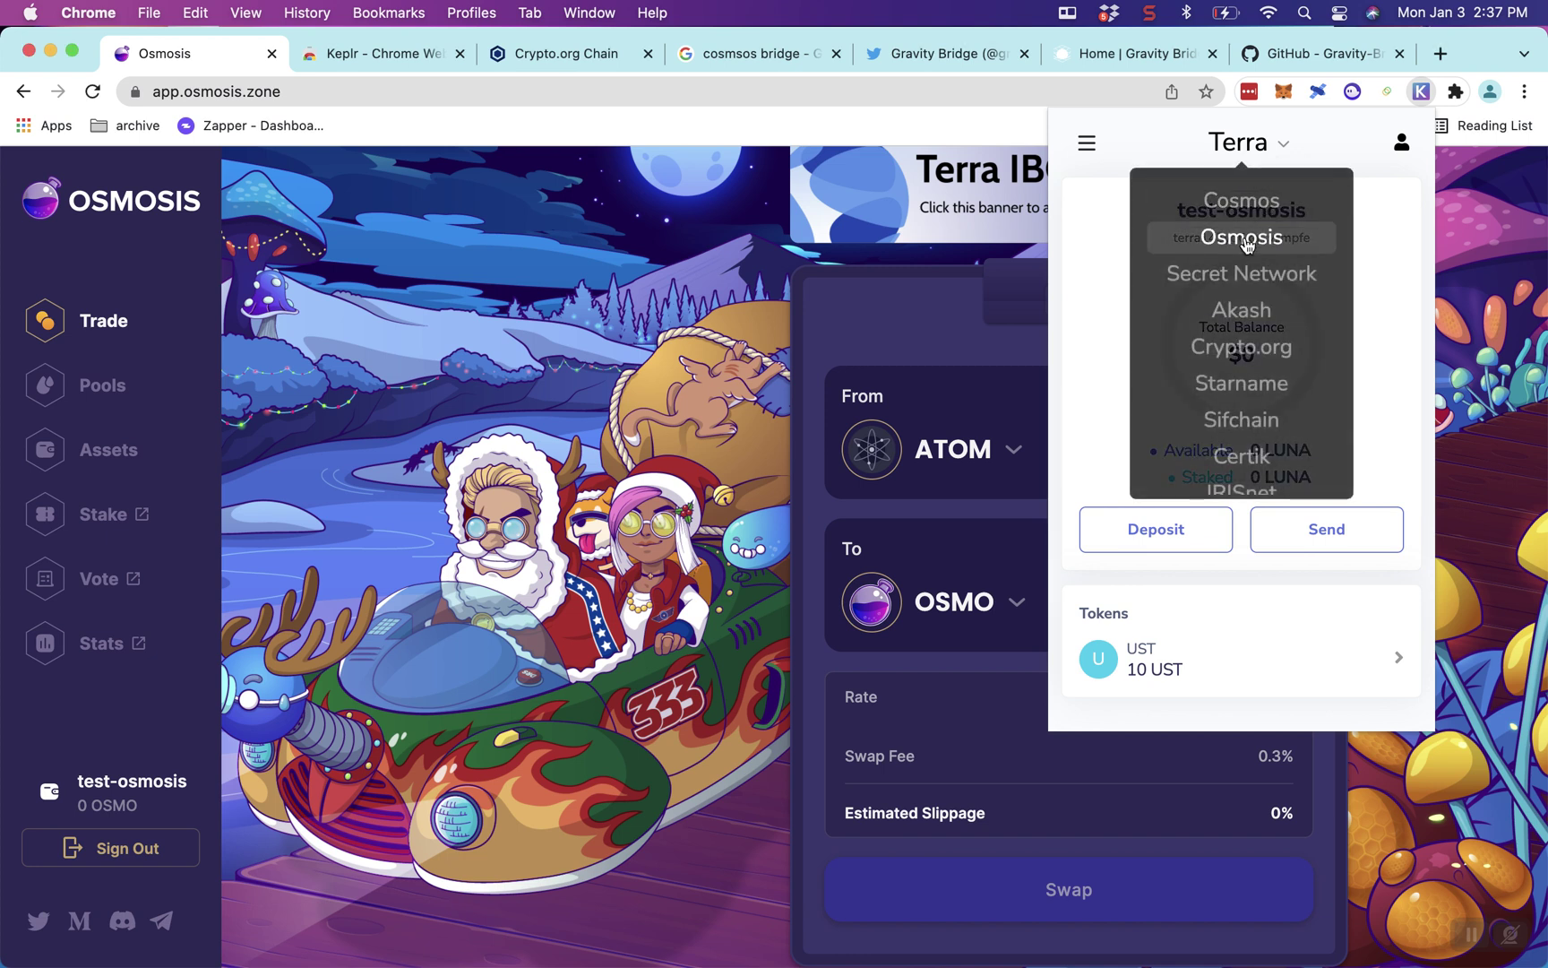
{"action": "left_click", "coordinate": [1242, 235]}
{"action": "left_click", "coordinate": [1245, 154]}
{"action": "scroll", "coordinate": [1241, 268], "scroll_direction": "down", "scroll_amount": 5}
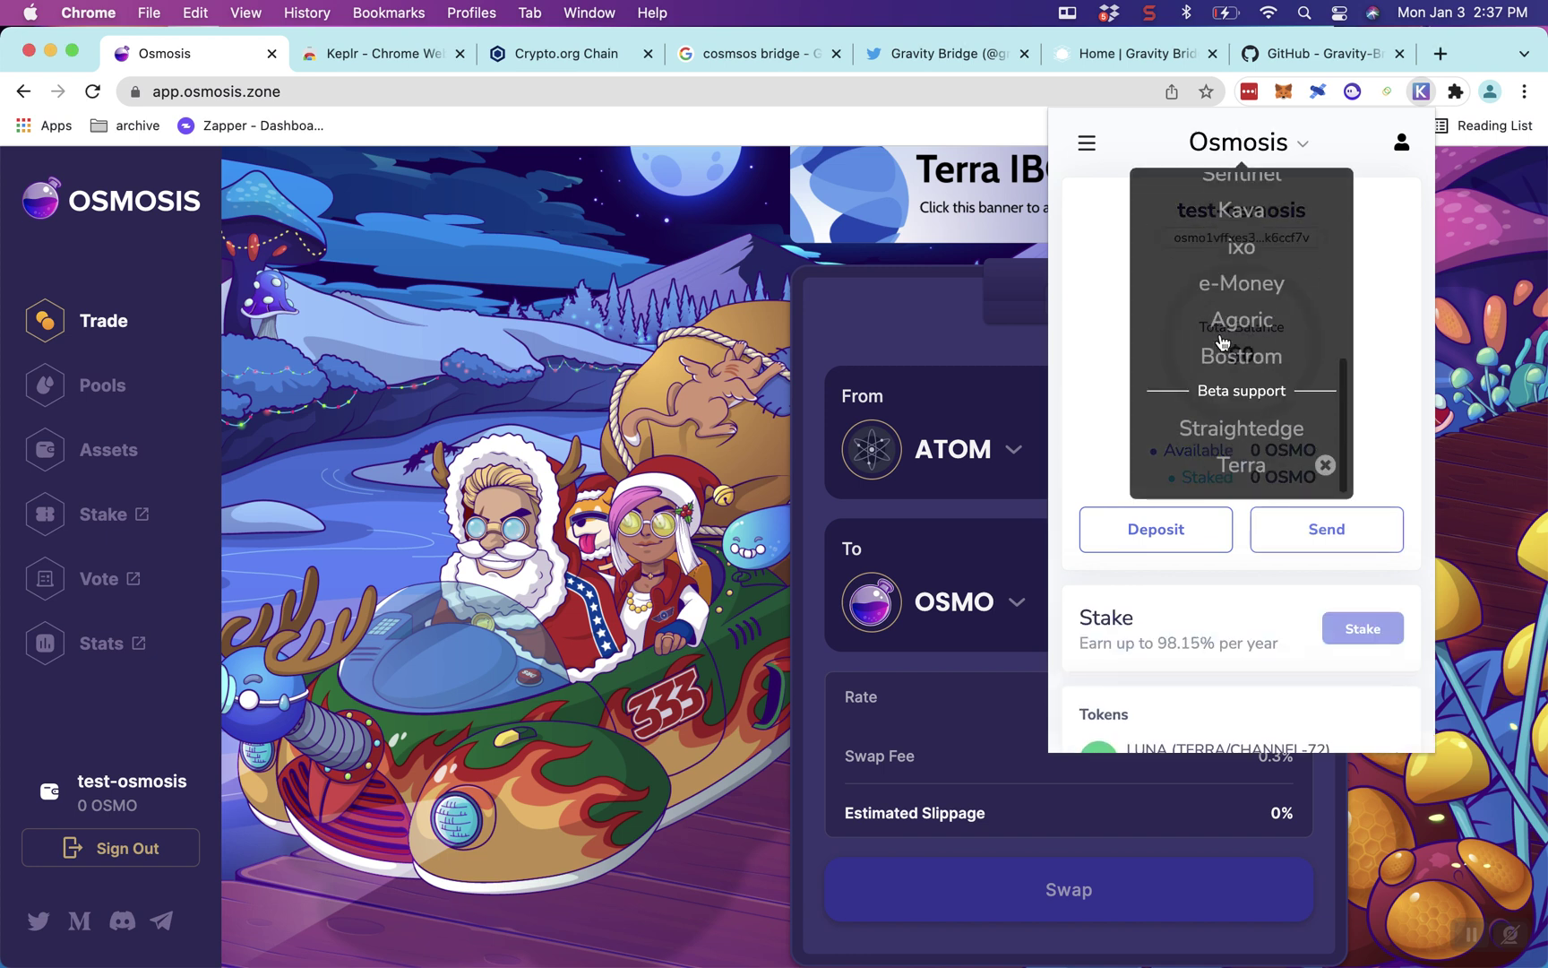
{"action": "left_click", "coordinate": [1238, 461]}
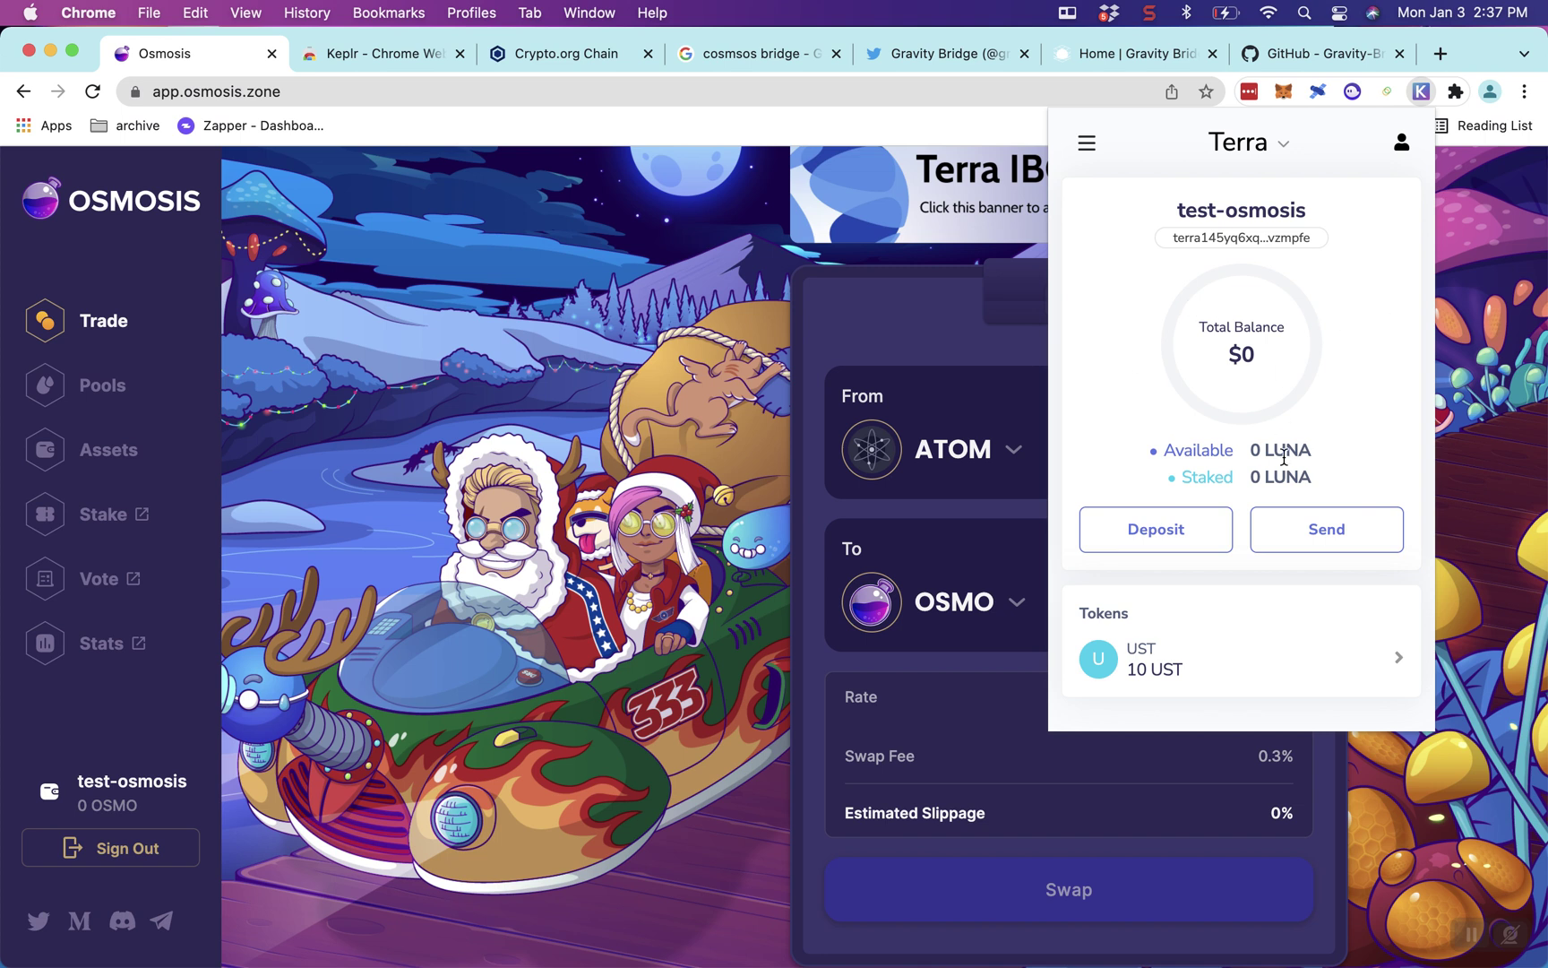
{"action": "left_click", "coordinate": [1241, 143]}
{"action": "scroll", "coordinate": [1265, 440], "scroll_direction": "up", "scroll_amount": 4}
{"action": "scroll", "coordinate": [1265, 441], "scroll_direction": "up", "scroll_amount": 3}
{"action": "left_click", "coordinate": [1263, 237]}
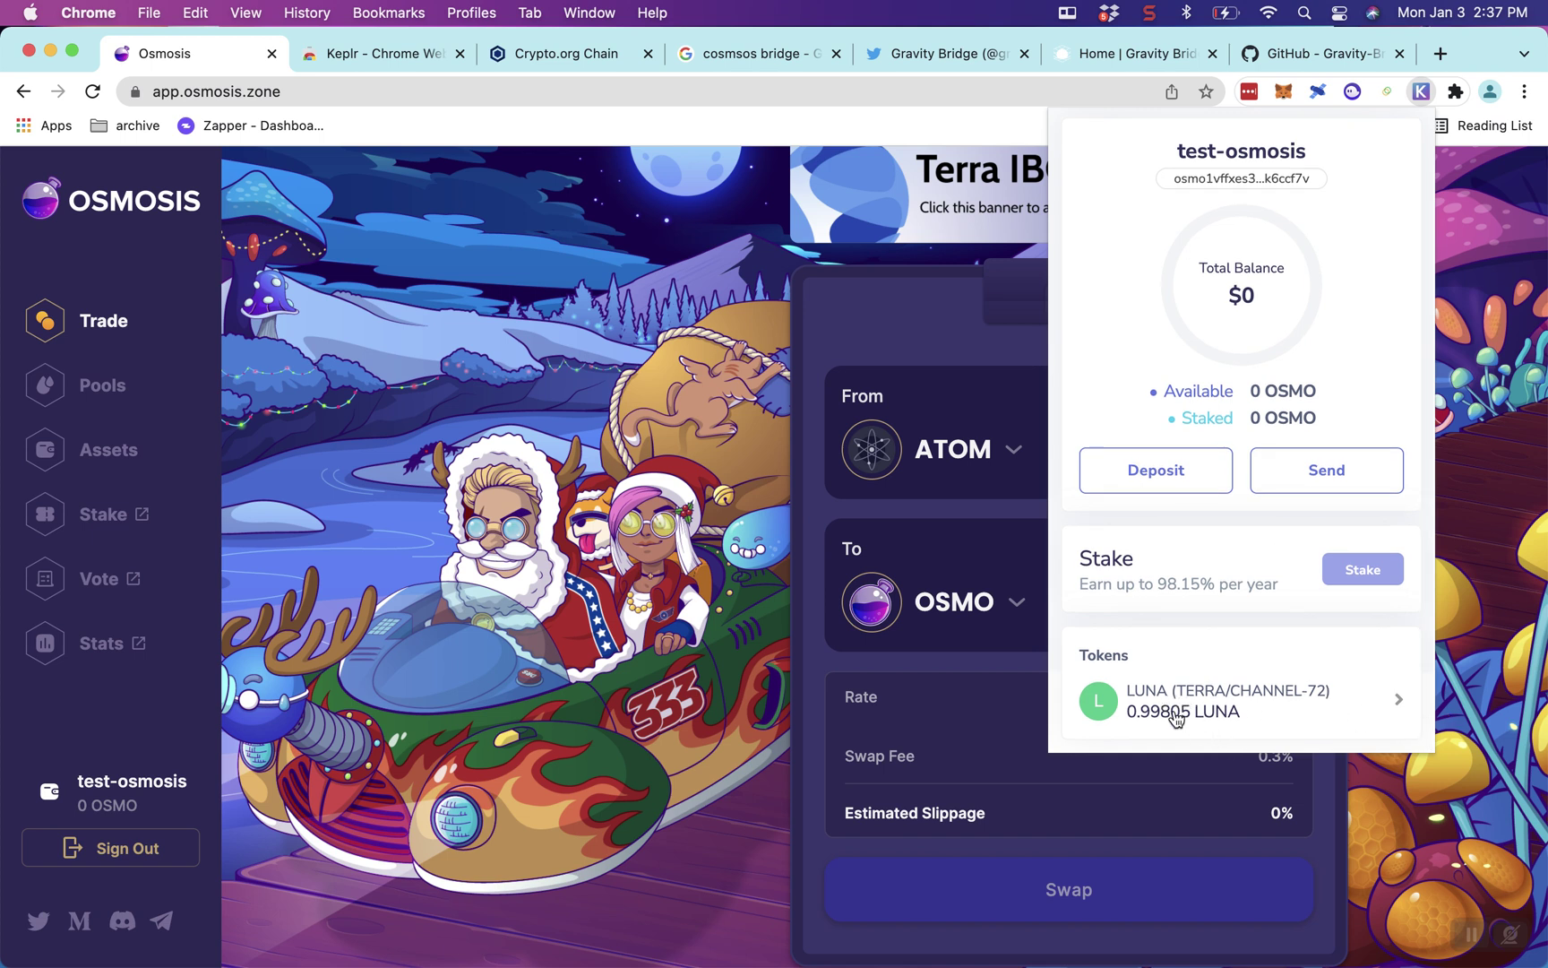
{"action": "scroll", "coordinate": [1176, 717], "scroll_direction": "up", "scroll_amount": 2}
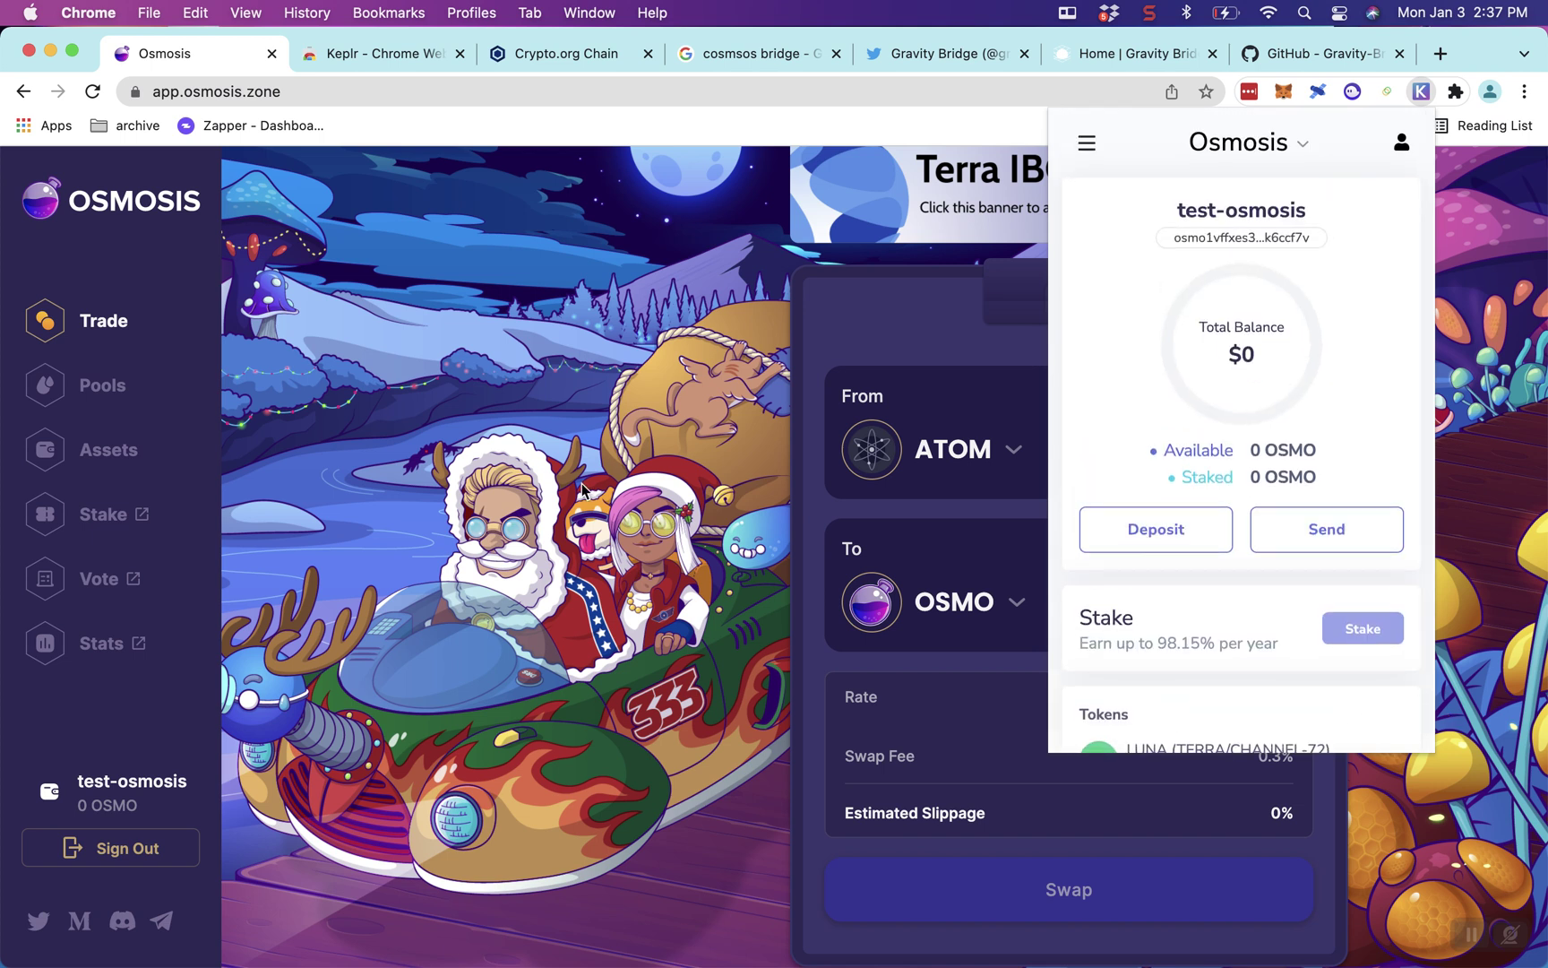
{"action": "left_click", "coordinate": [583, 488]}
- Set the swap pair to trade from LUNA to UST, finding both tokens by search
{"action": "left_click", "coordinate": [929, 446]}
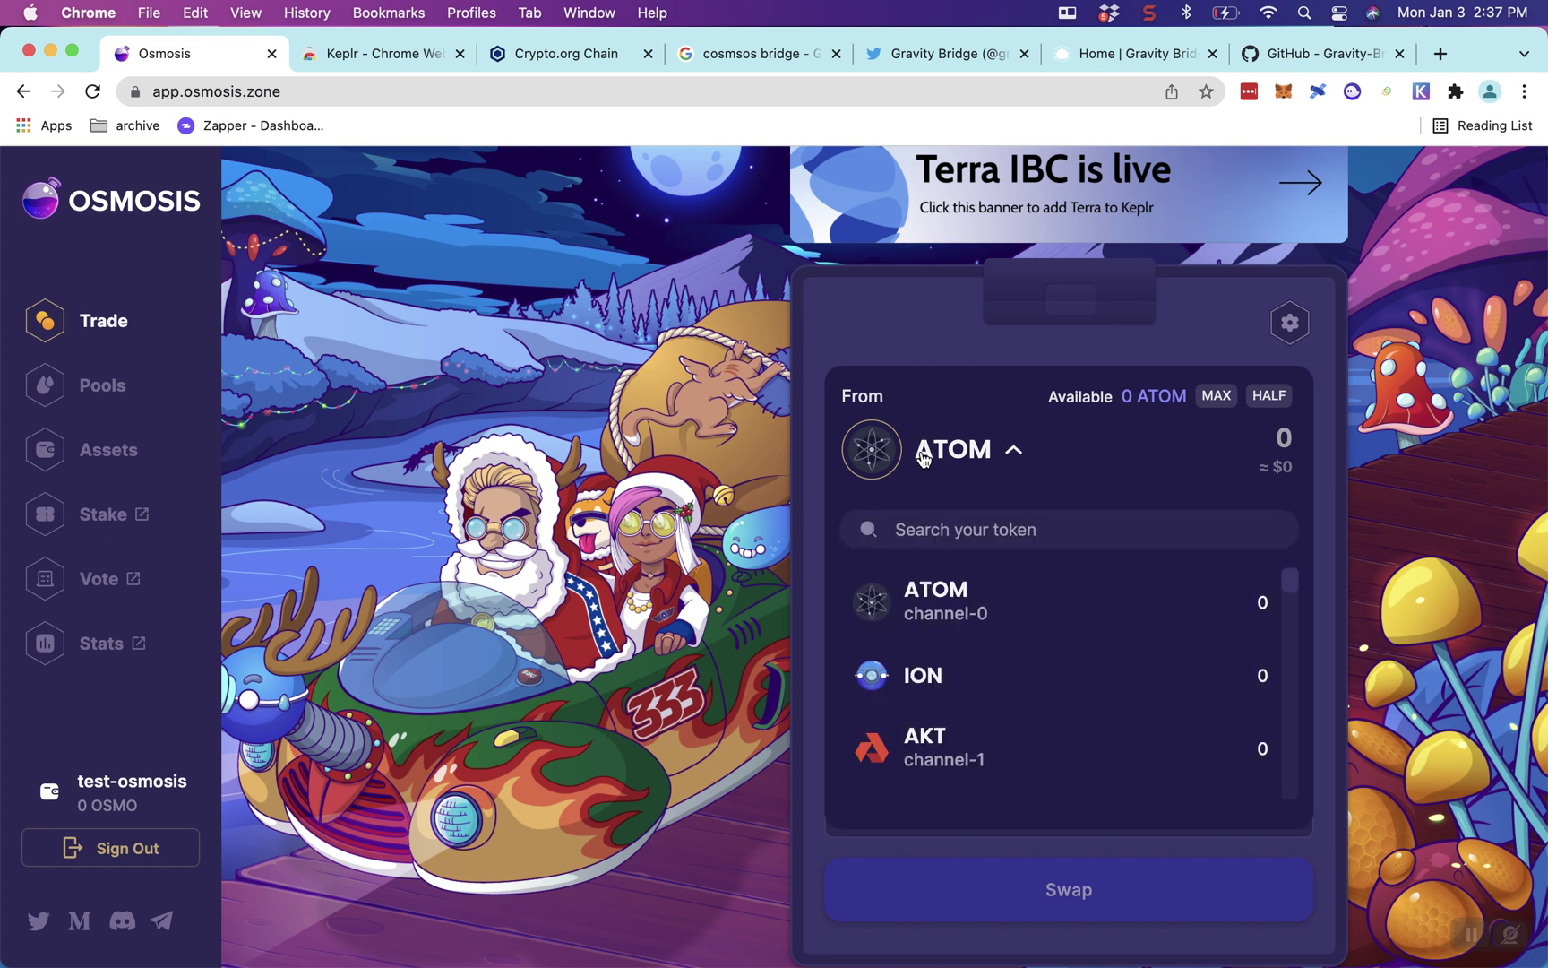
{"action": "type", "text": "l;un"}
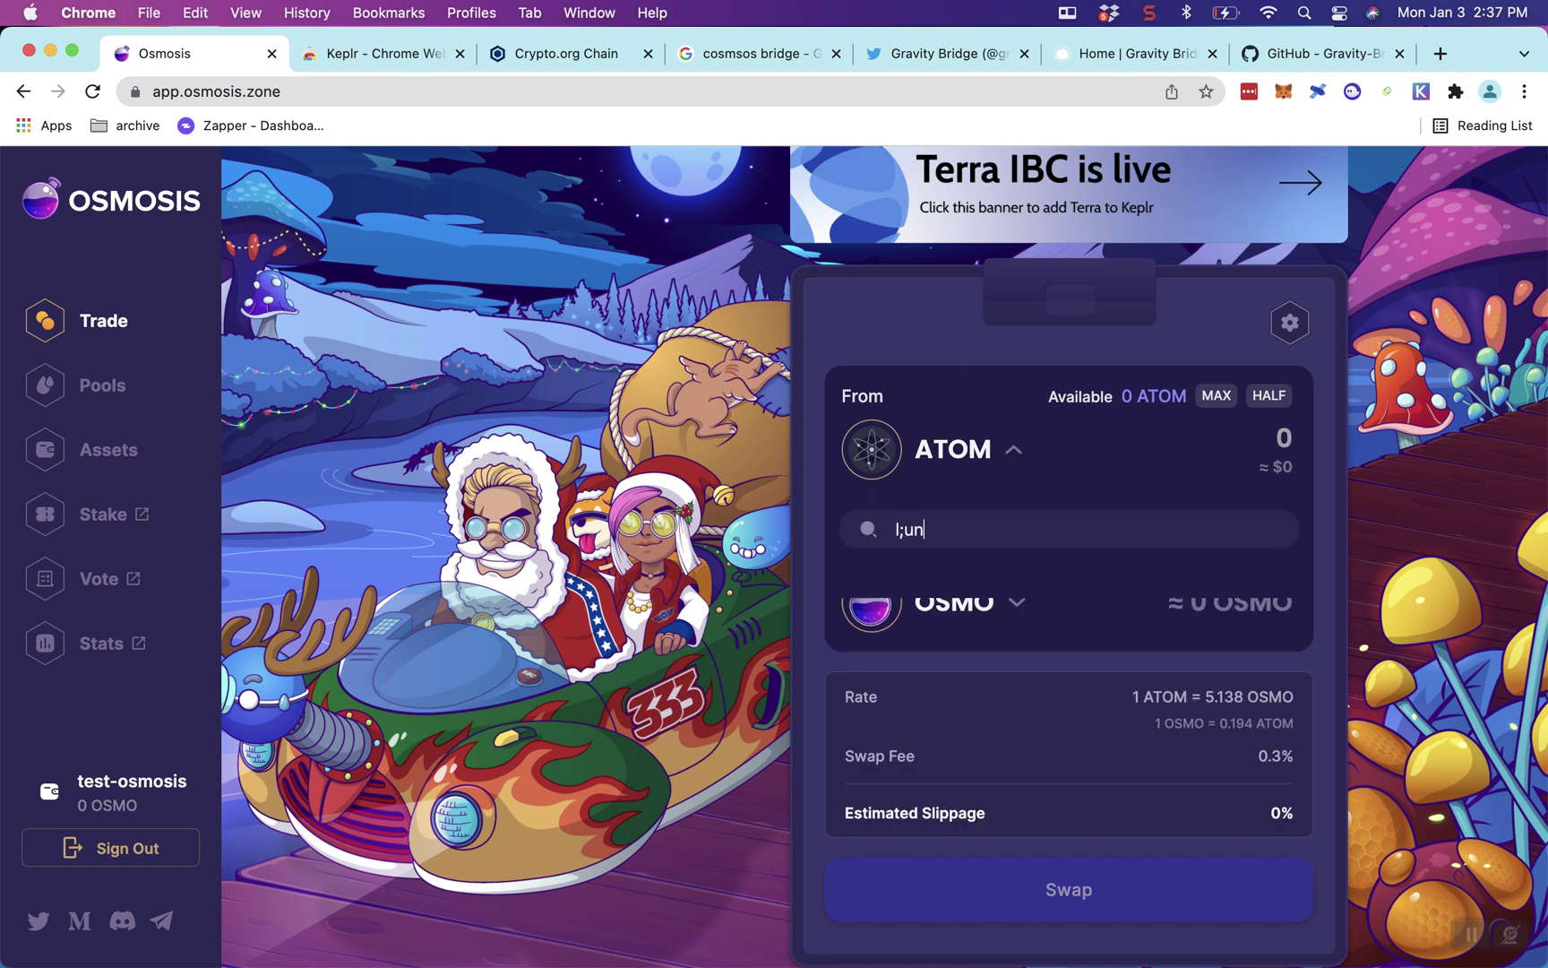
{"action": "key", "text": "BackSpace"}
{"action": "key", "text": "BackSpace"}
{"action": "key", "text": "BackSpace"}
{"action": "type", "text": "una"}
{"action": "left_click", "coordinate": [1039, 616]}
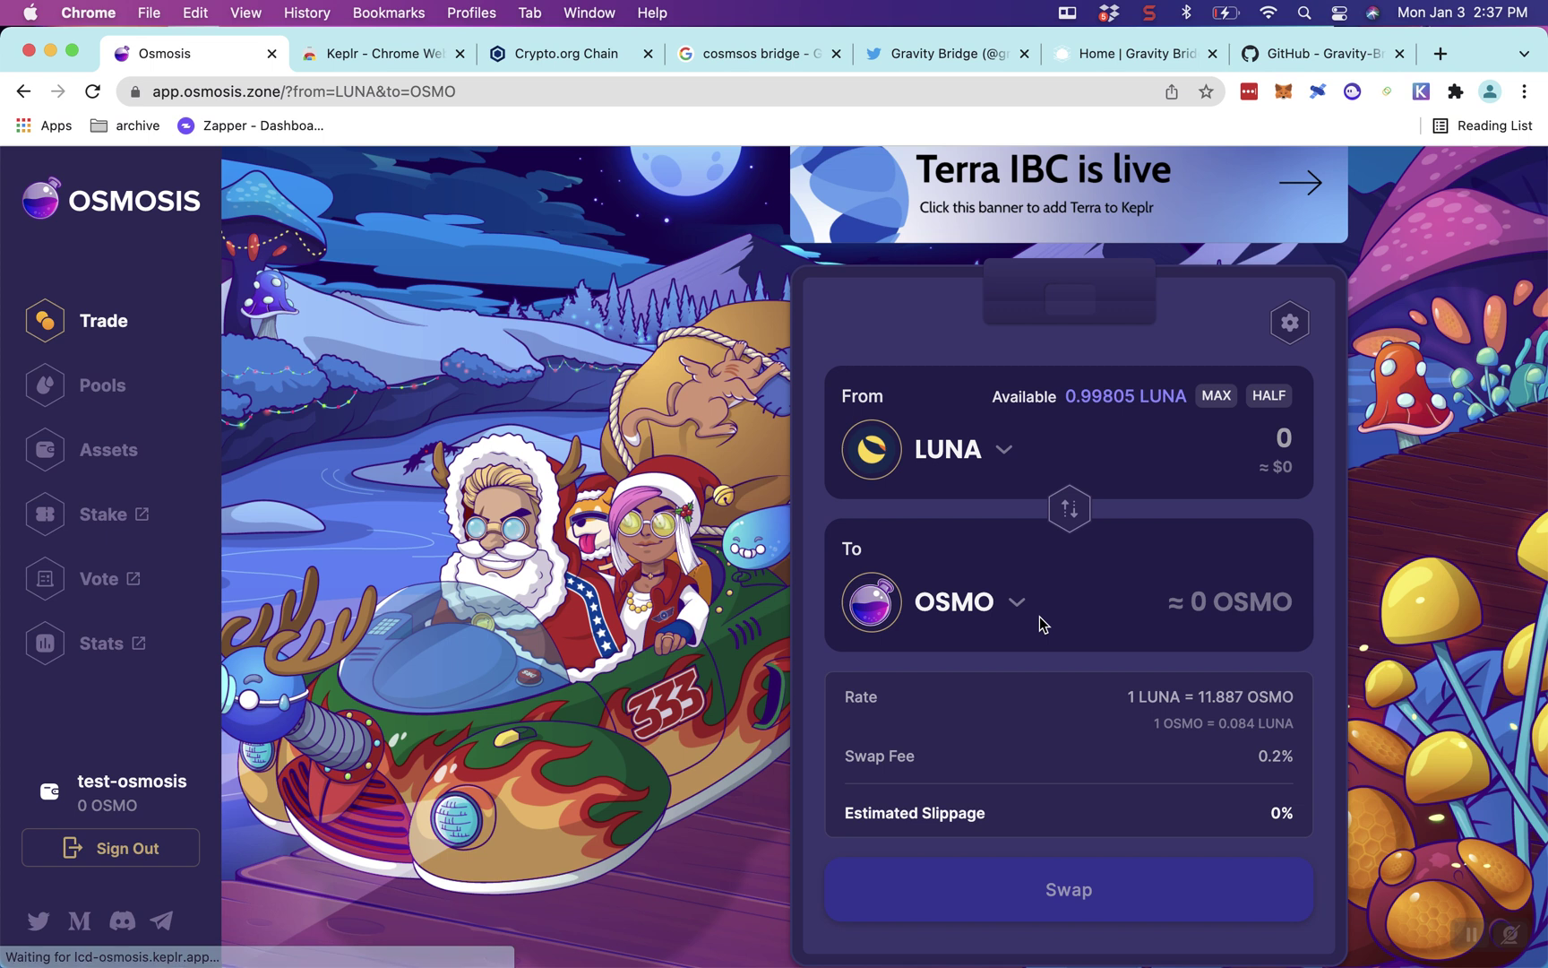
{"action": "left_click", "coordinate": [974, 596]}
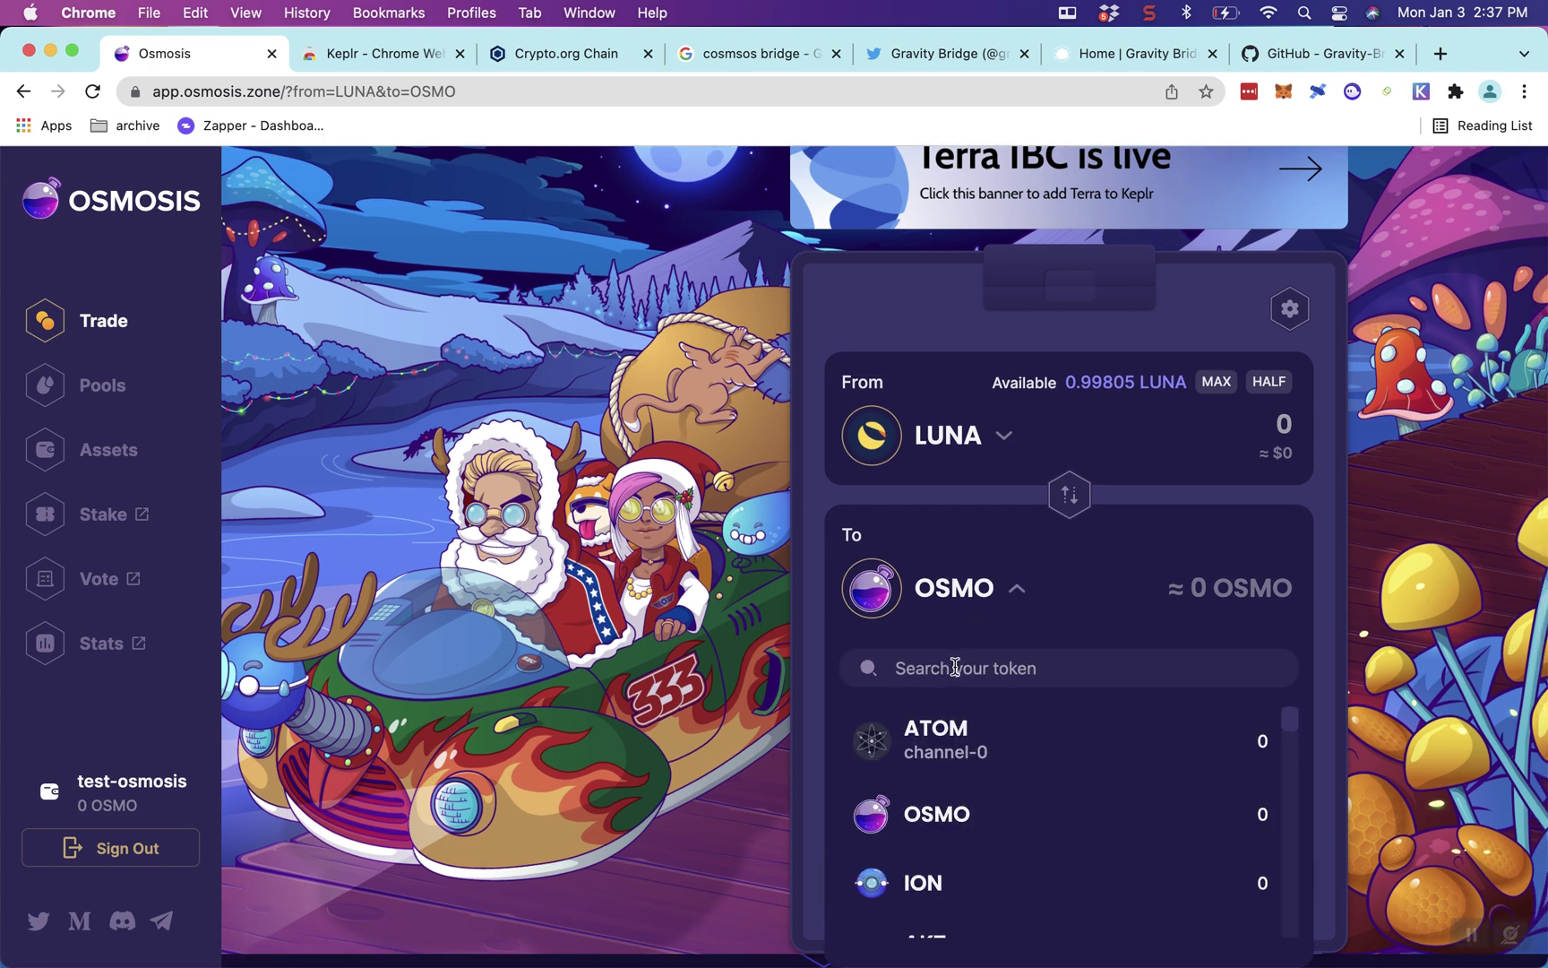
{"action": "type", "text": "ust"}
{"action": "left_click", "coordinate": [866, 740]}
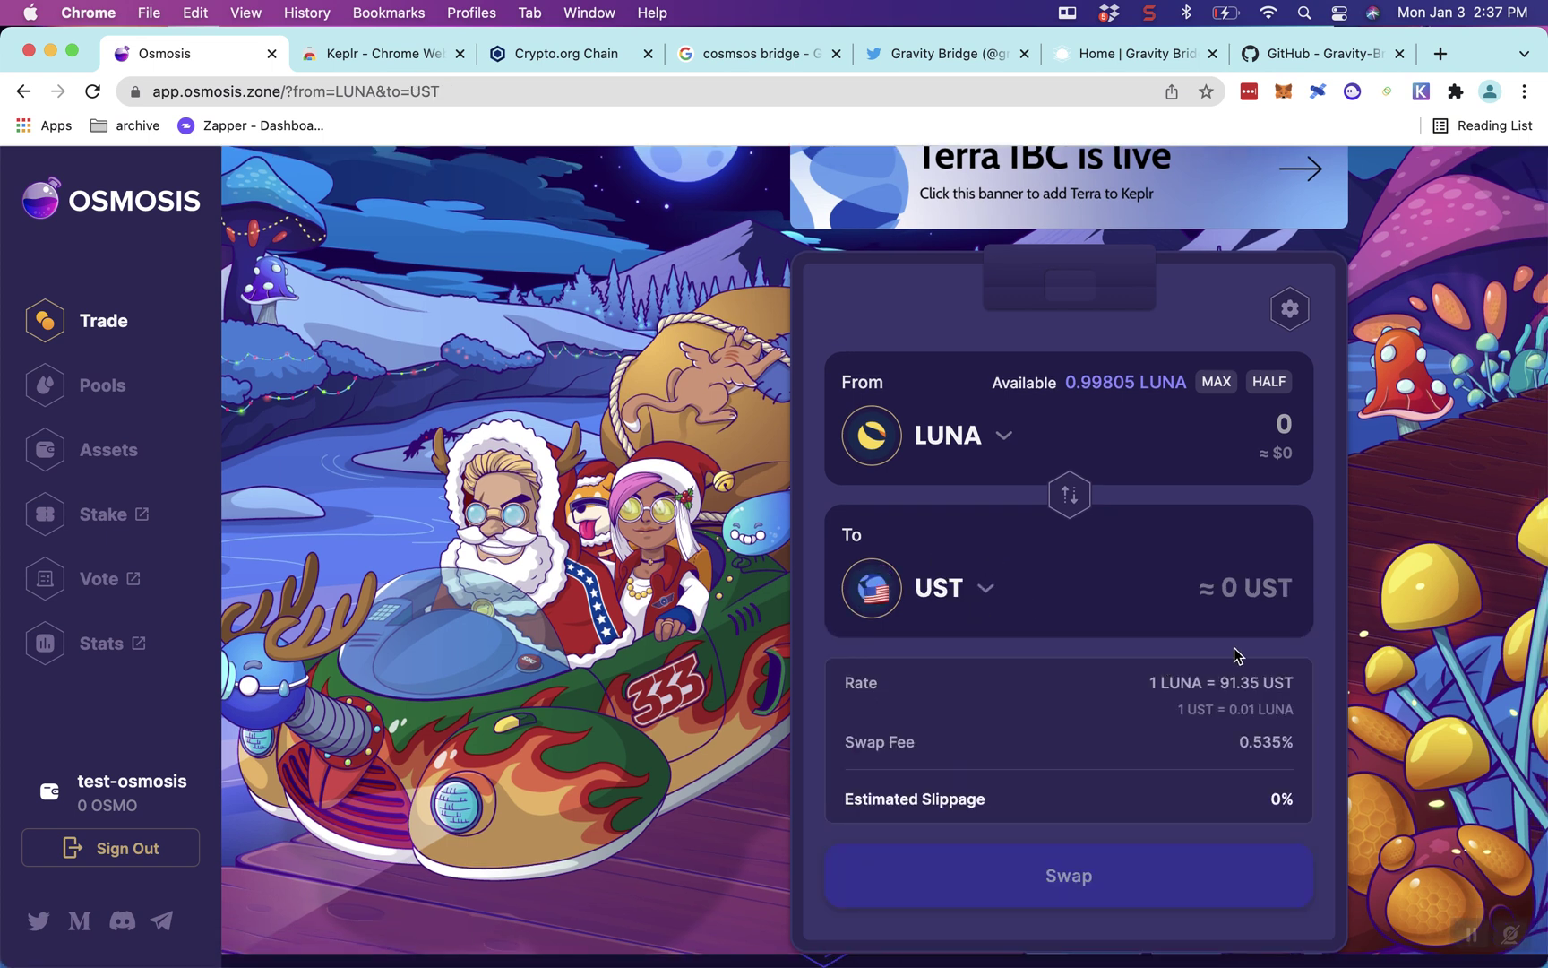
- Swap half of the available LUNA, 0.499025, to UST and approve the transaction in Keplr with the average fee
{"action": "left_click", "coordinate": [1271, 383]}
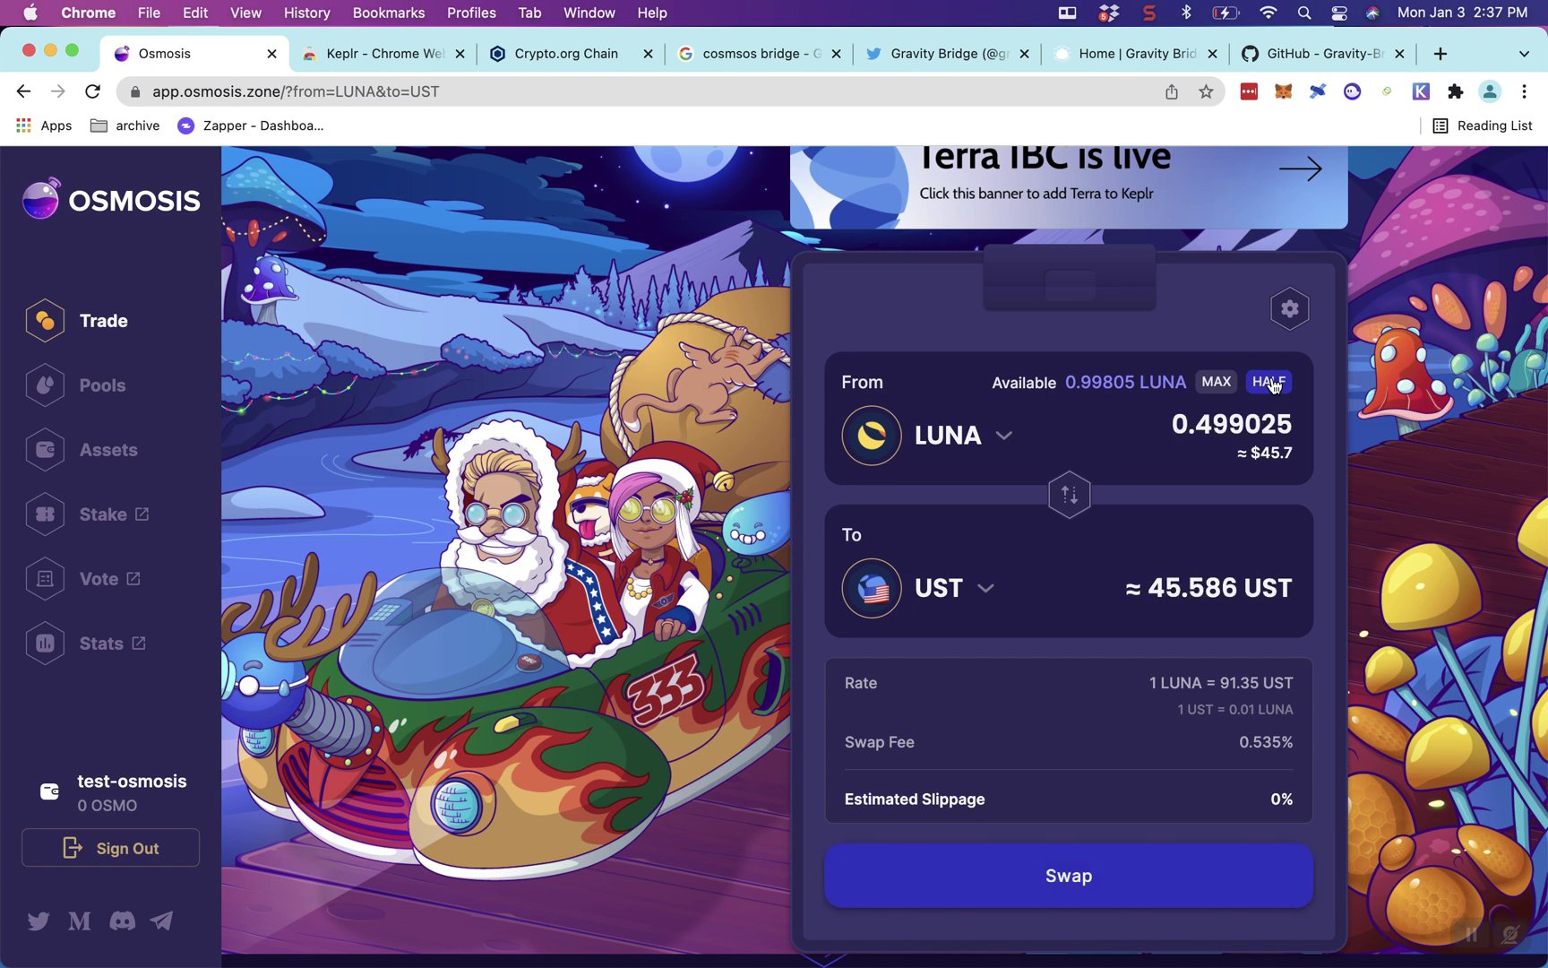
{"action": "left_click", "coordinate": [1099, 863]}
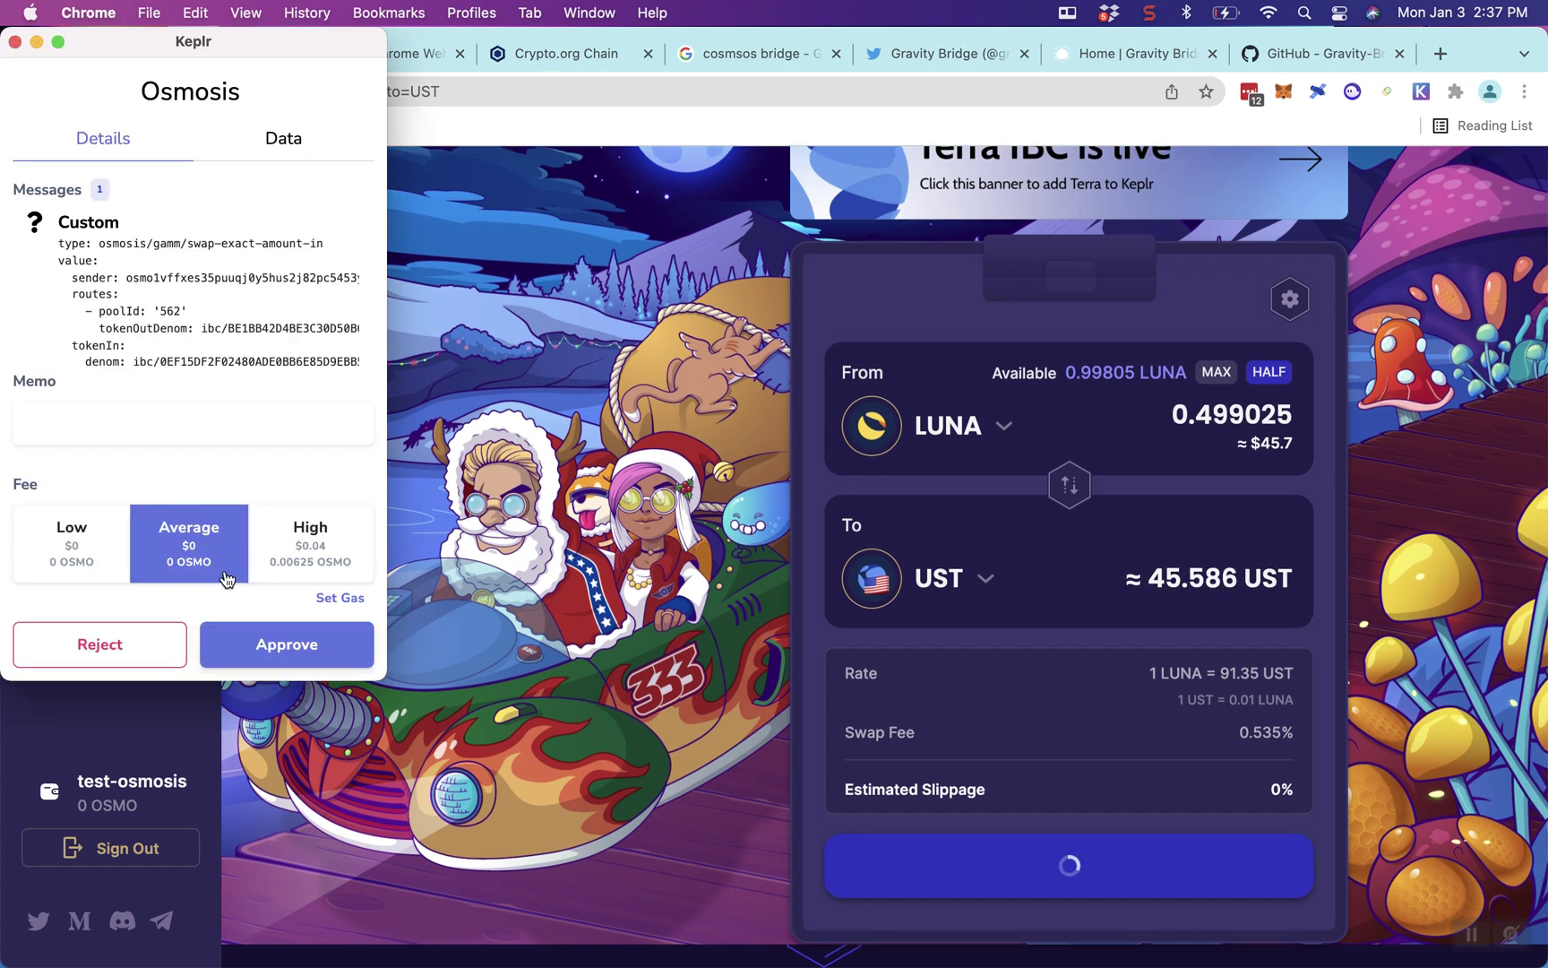
{"action": "left_click", "coordinate": [260, 651]}
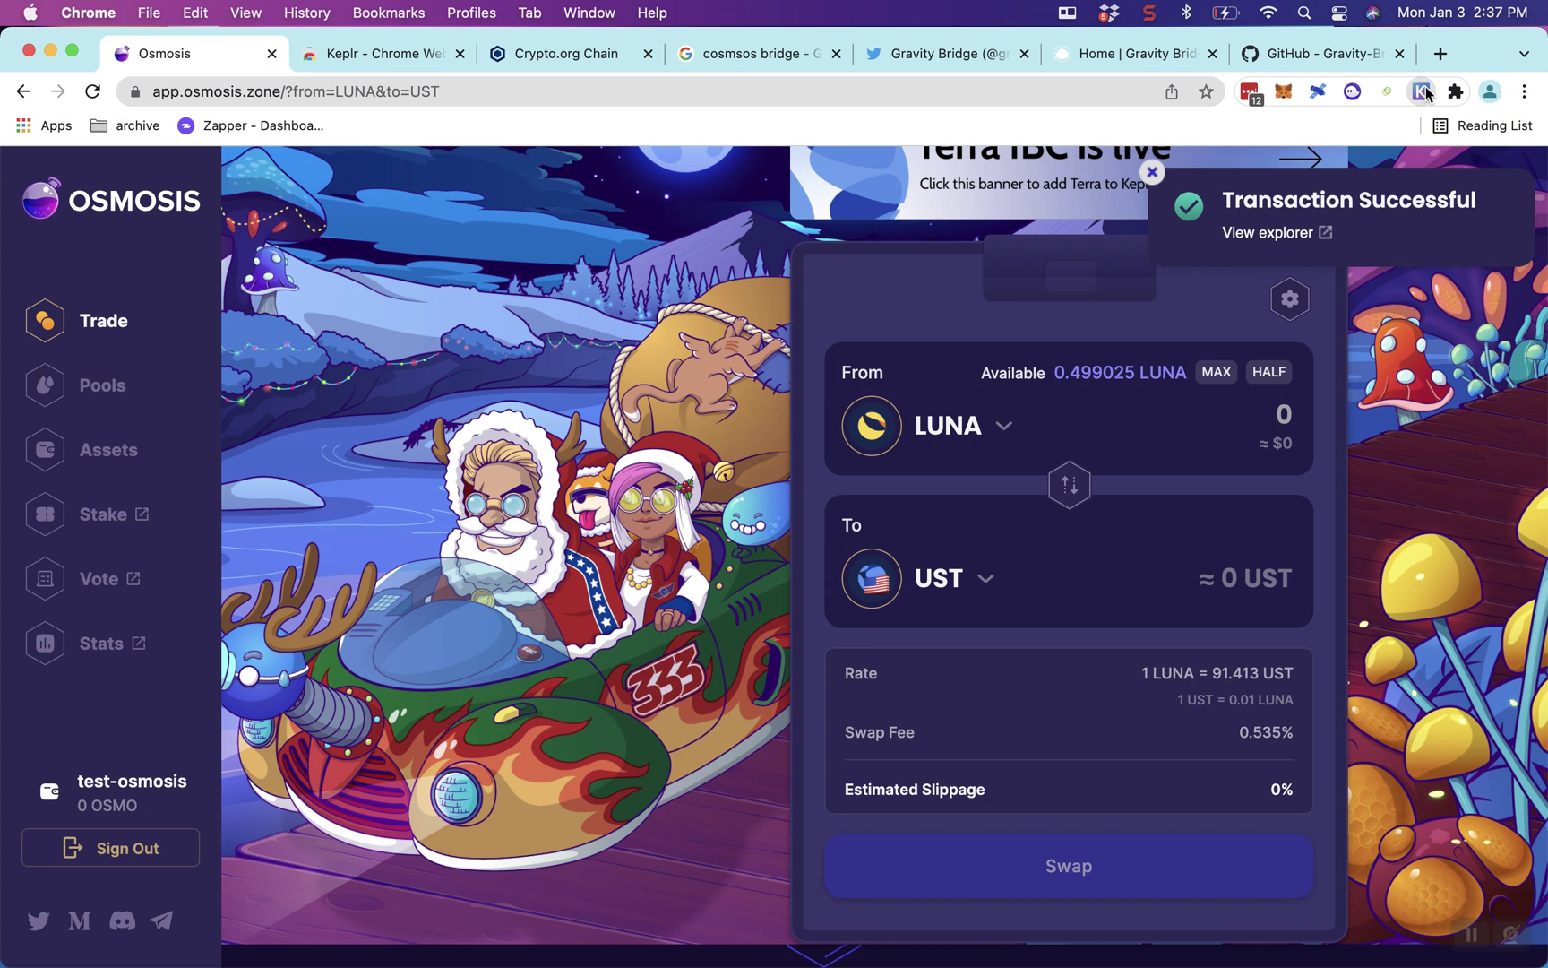
- Check the Osmosis token balances for LUNA and UST in the Keplr wallet and close it
{"action": "left_click", "coordinate": [1423, 93]}
{"action": "scroll", "coordinate": [1227, 385], "scroll_direction": "down", "scroll_amount": 3}
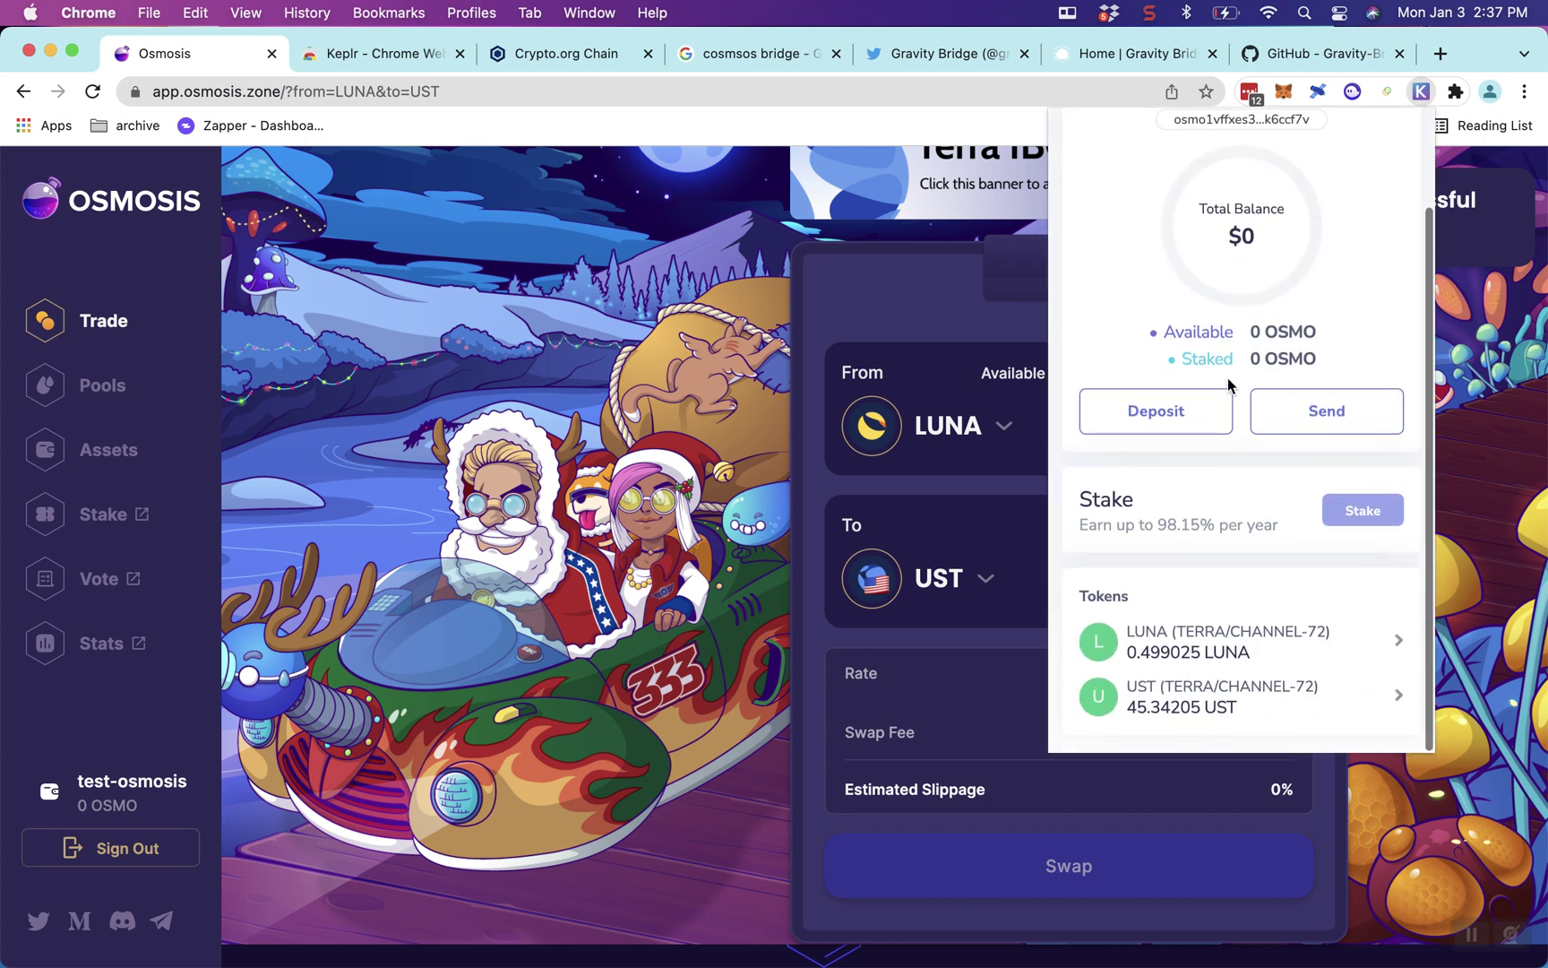
{"action": "scroll", "coordinate": [1130, 380], "scroll_direction": "up", "scroll_amount": 3}
{"action": "left_click", "coordinate": [627, 508]}
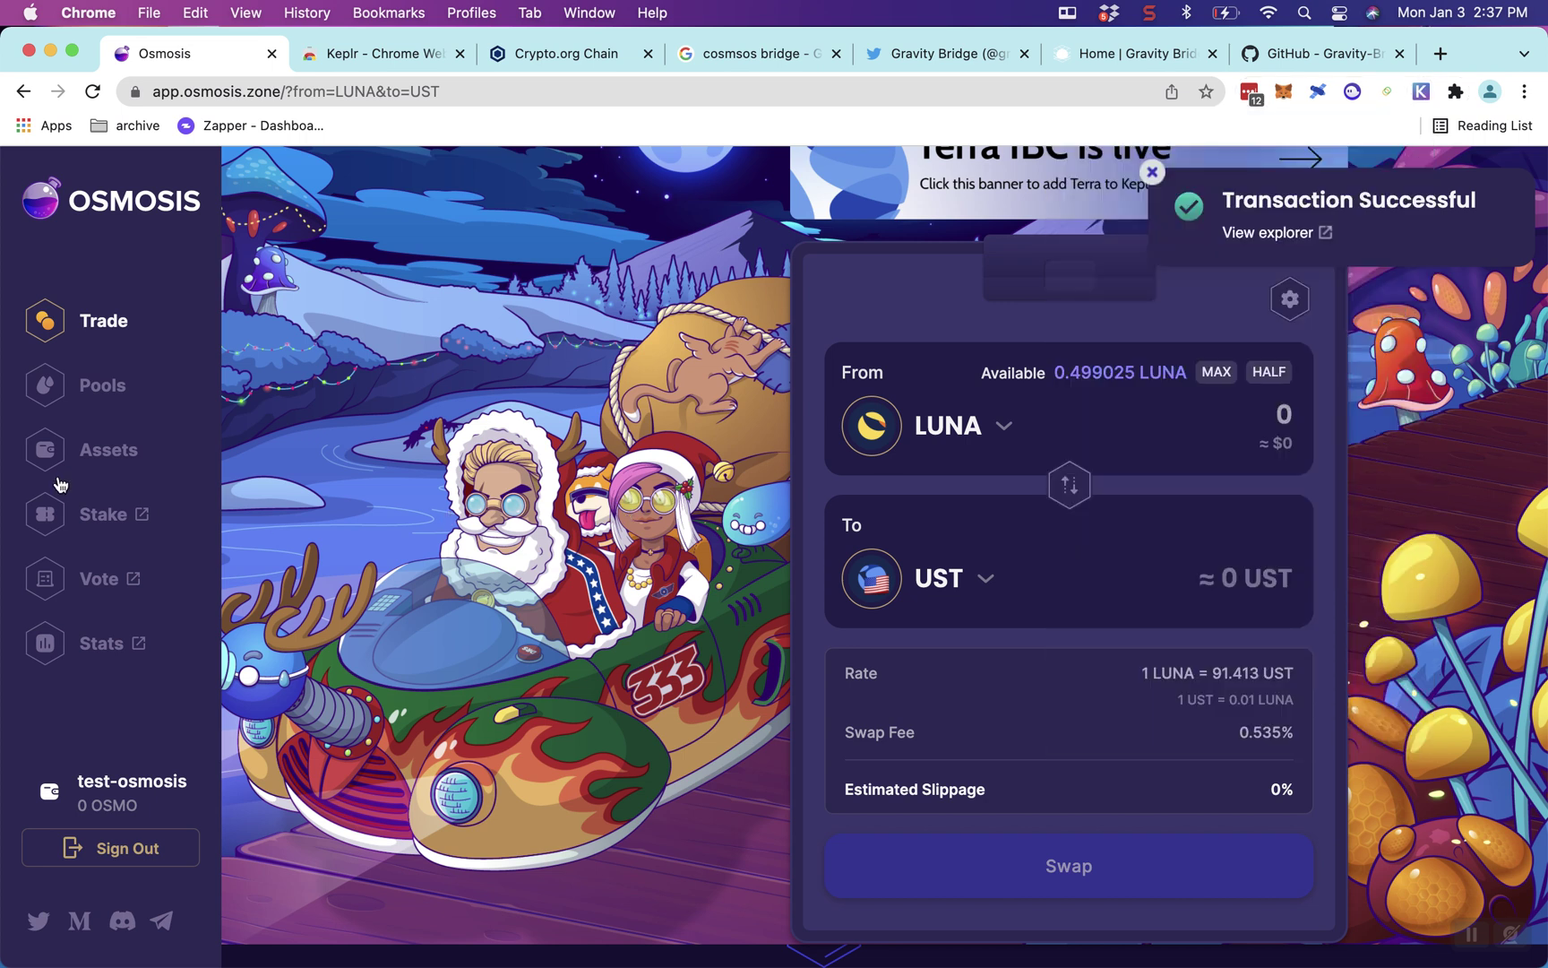
- Go to the liquidity pools, search the page for LUNA and open Pool #562 for LUNA/UST
{"action": "left_click", "coordinate": [96, 411]}
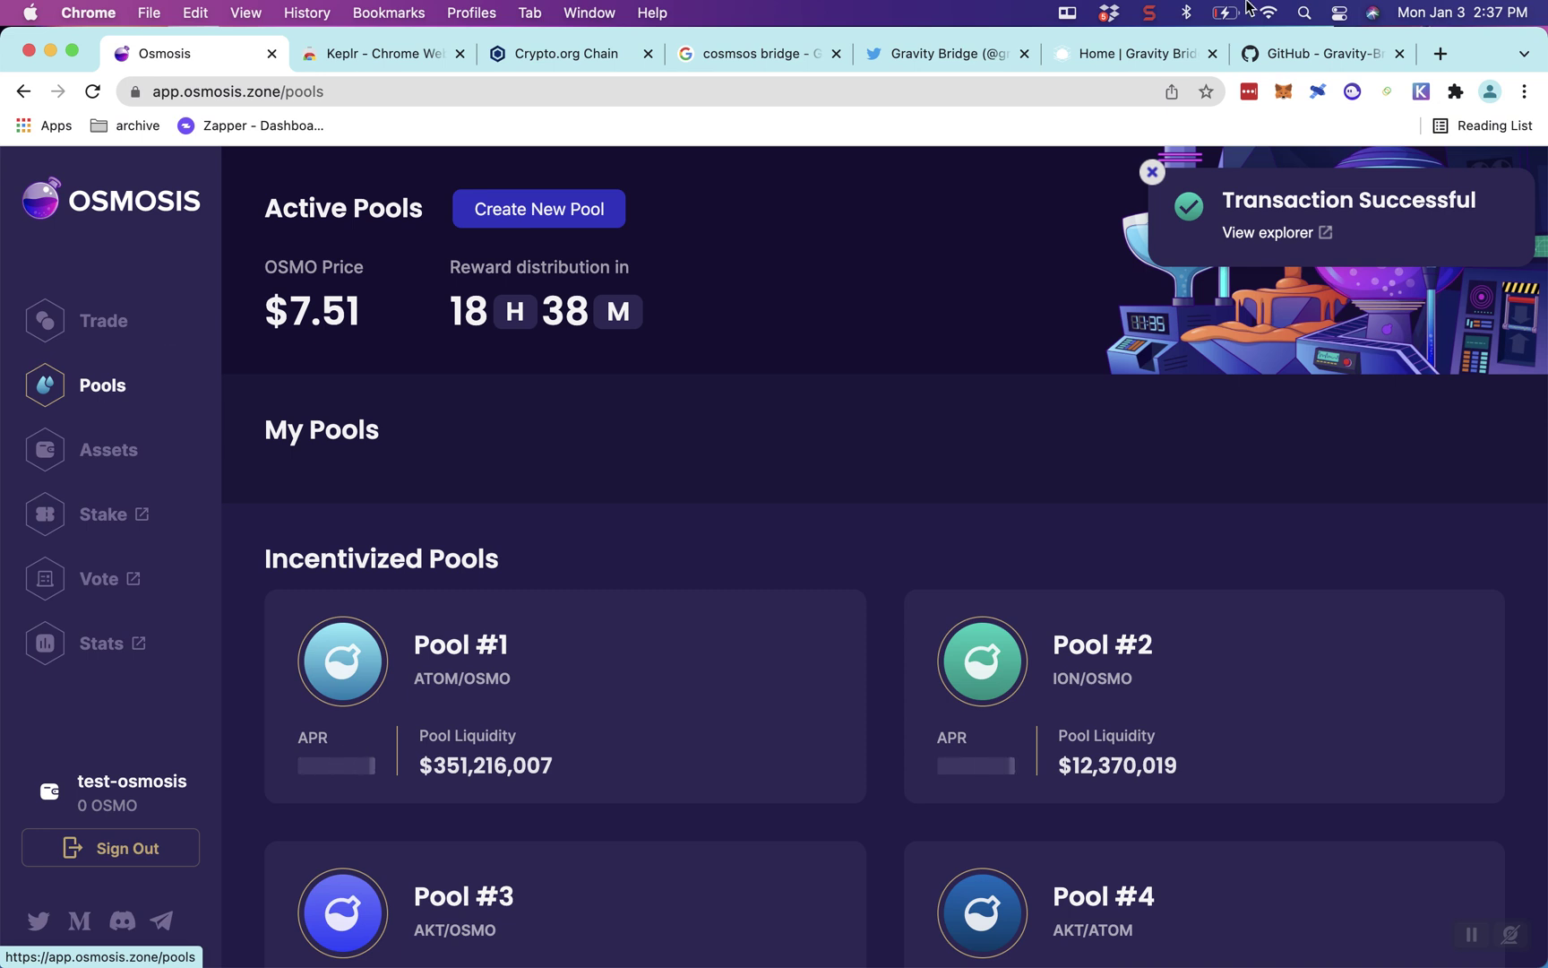
{"action": "left_click", "coordinate": [1151, 13]}
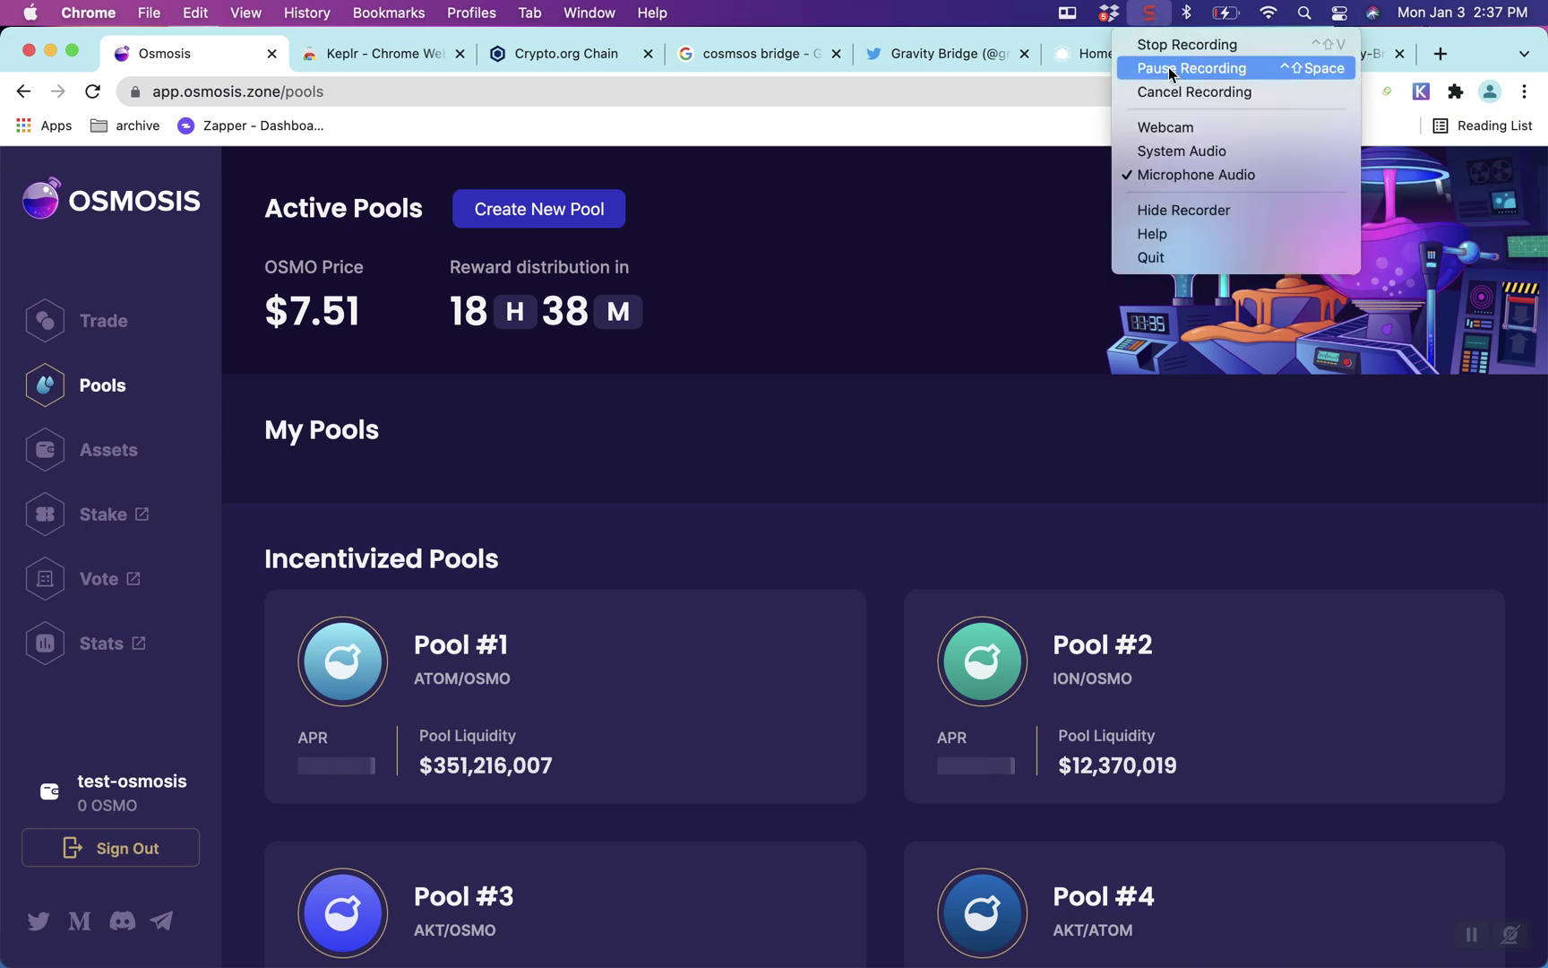
{"action": "left_click", "coordinate": [585, 359]}
{"action": "scroll", "coordinate": [585, 360], "scroll_direction": "down", "scroll_amount": 3}
{"action": "key", "text": "super+f"}
{"action": "type", "text": "LUNA"}
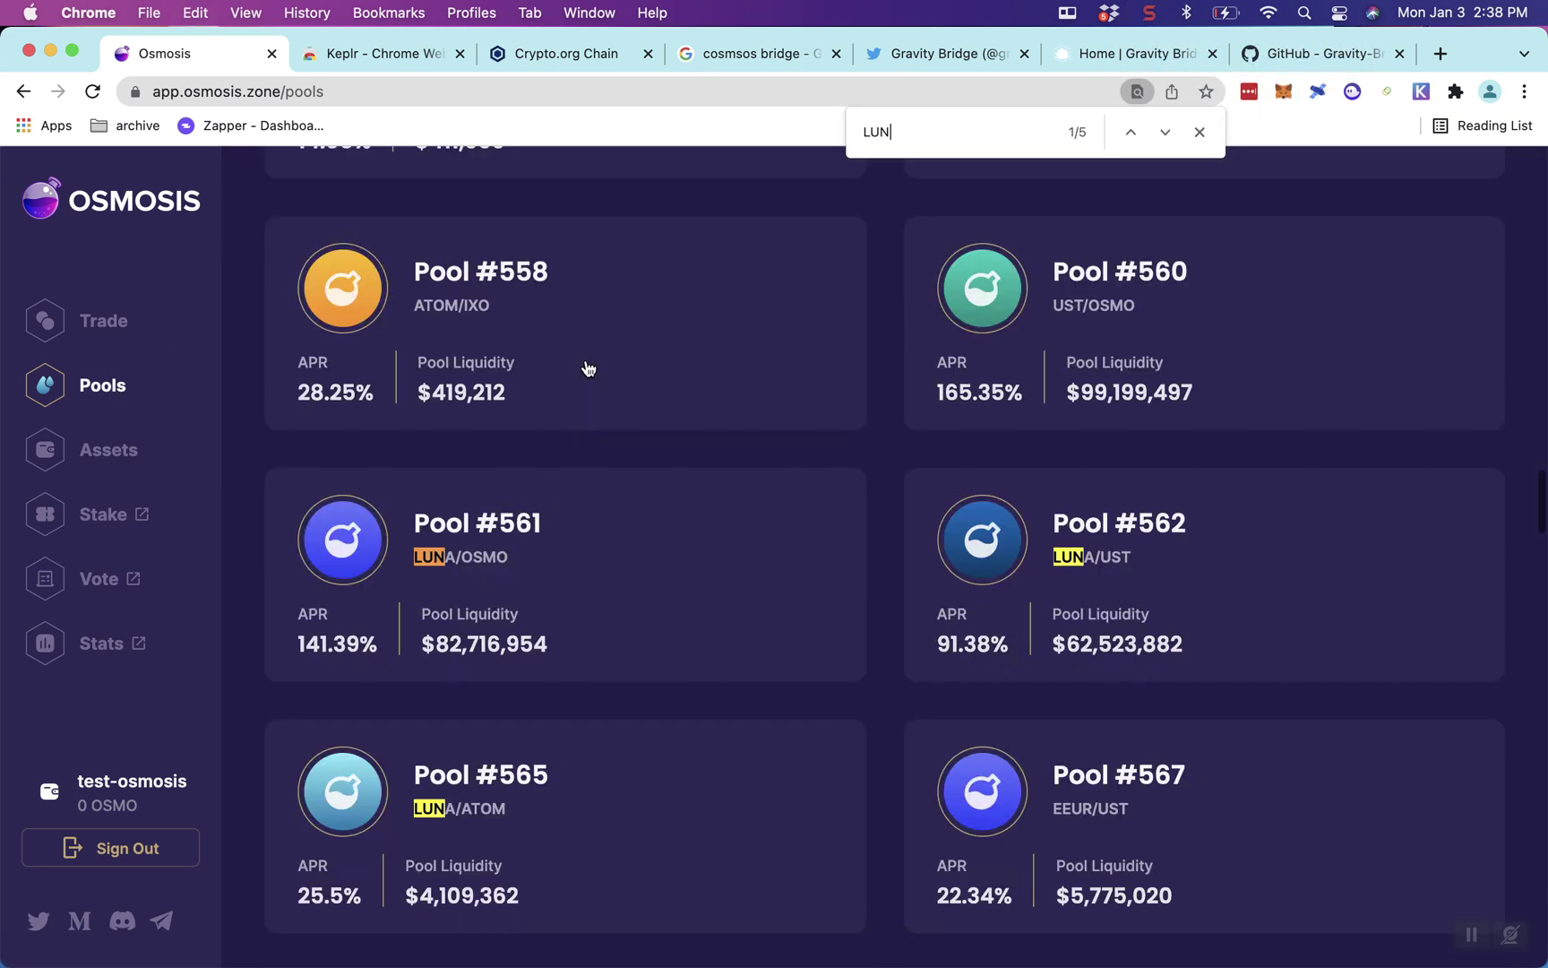
{"action": "left_click", "coordinate": [1141, 587]}
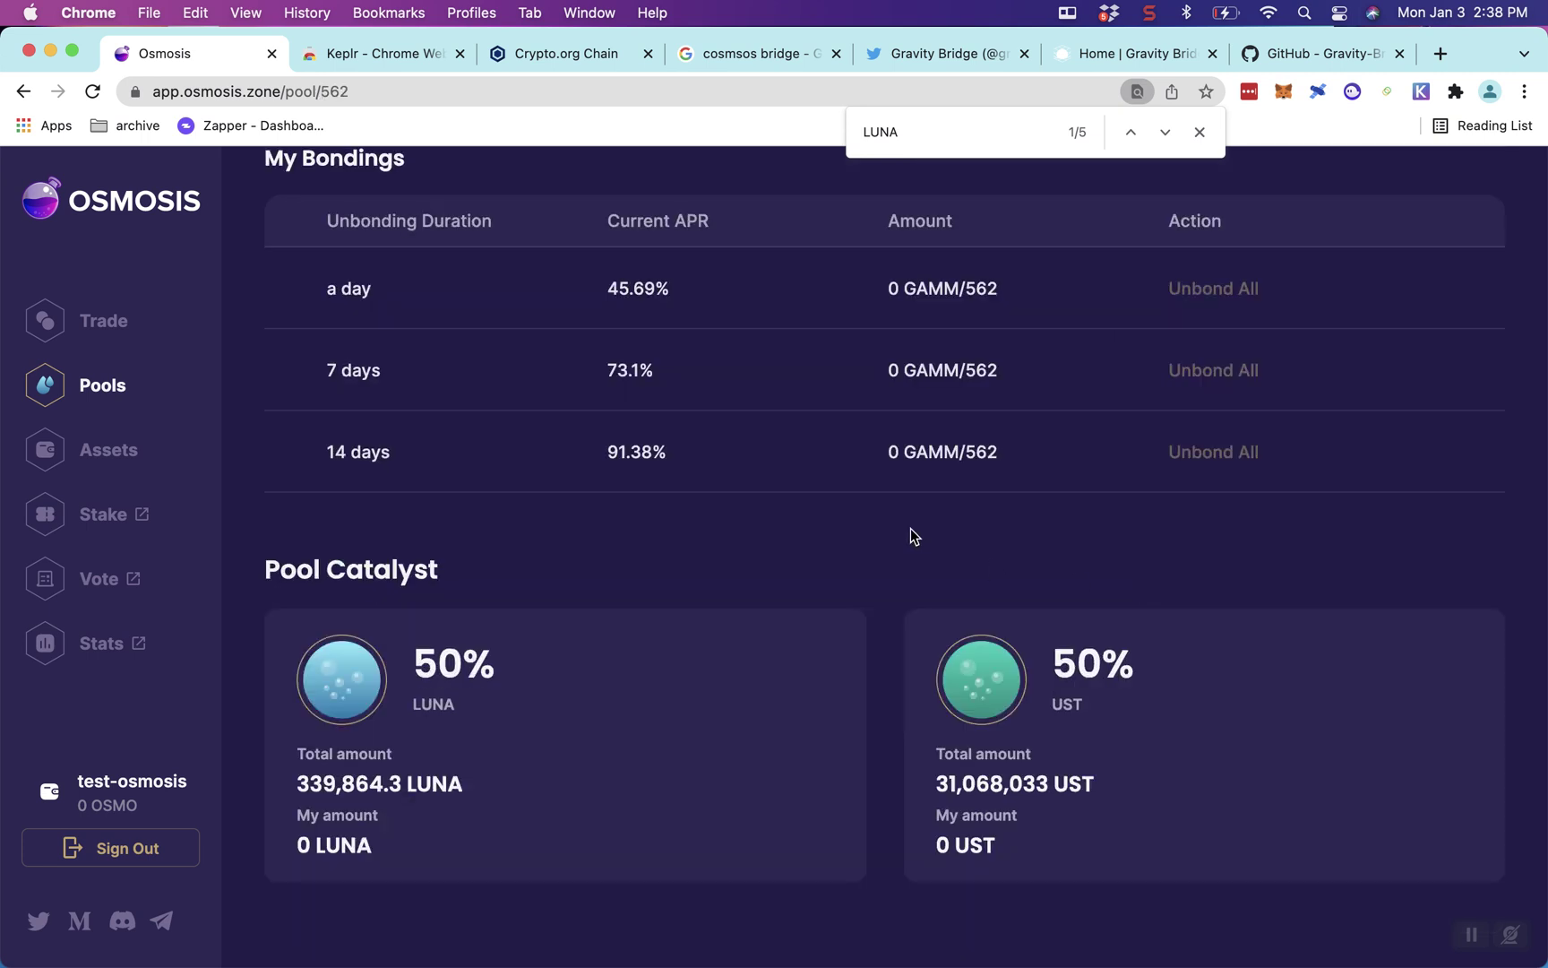
- Add the maximum liquidity of 0.496012 LUNA and 45.34196 UST to Pool #562 and approve the transaction in Keplr
{"action": "left_click", "coordinate": [761, 211]}
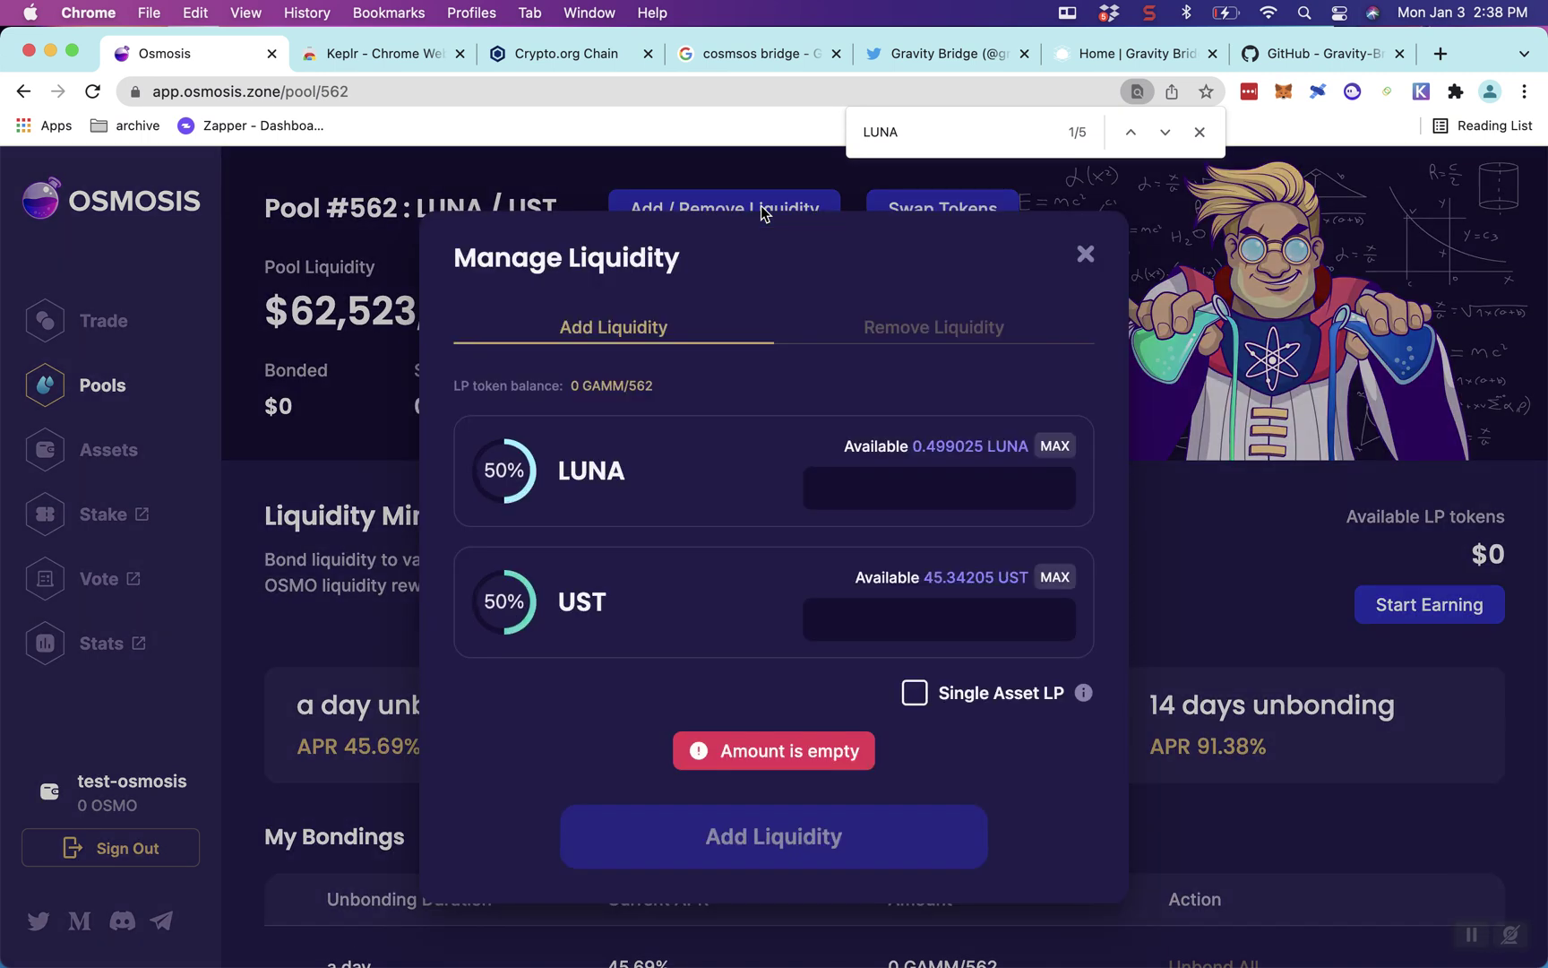
{"action": "left_click", "coordinate": [1065, 477]}
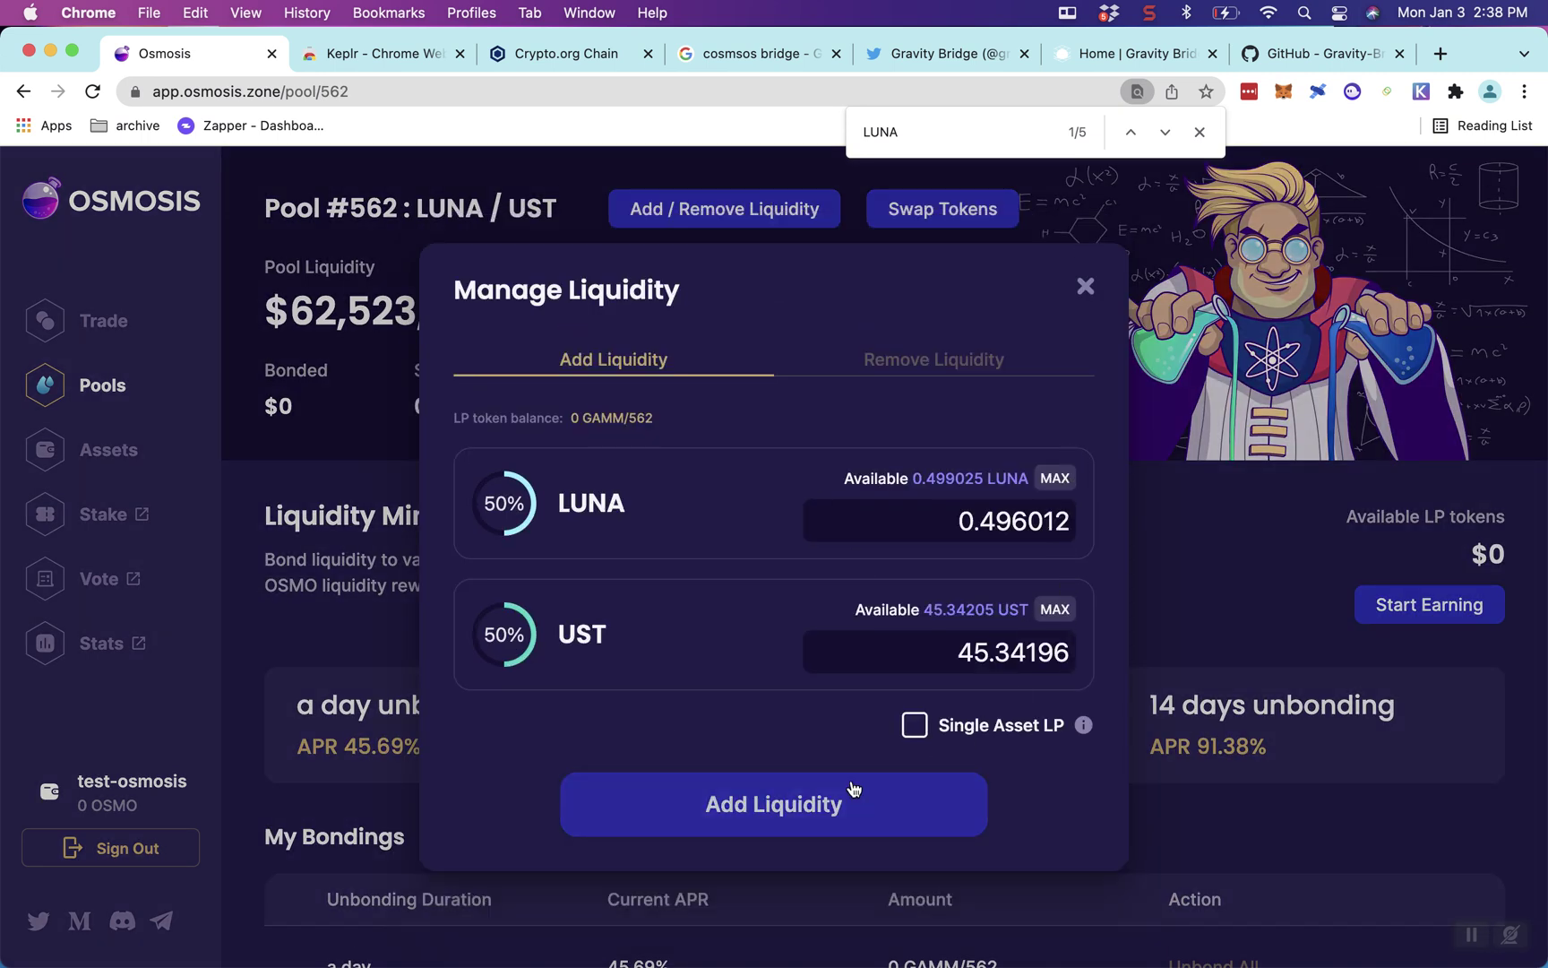
{"action": "mouse_move", "coordinate": [1085, 728]}
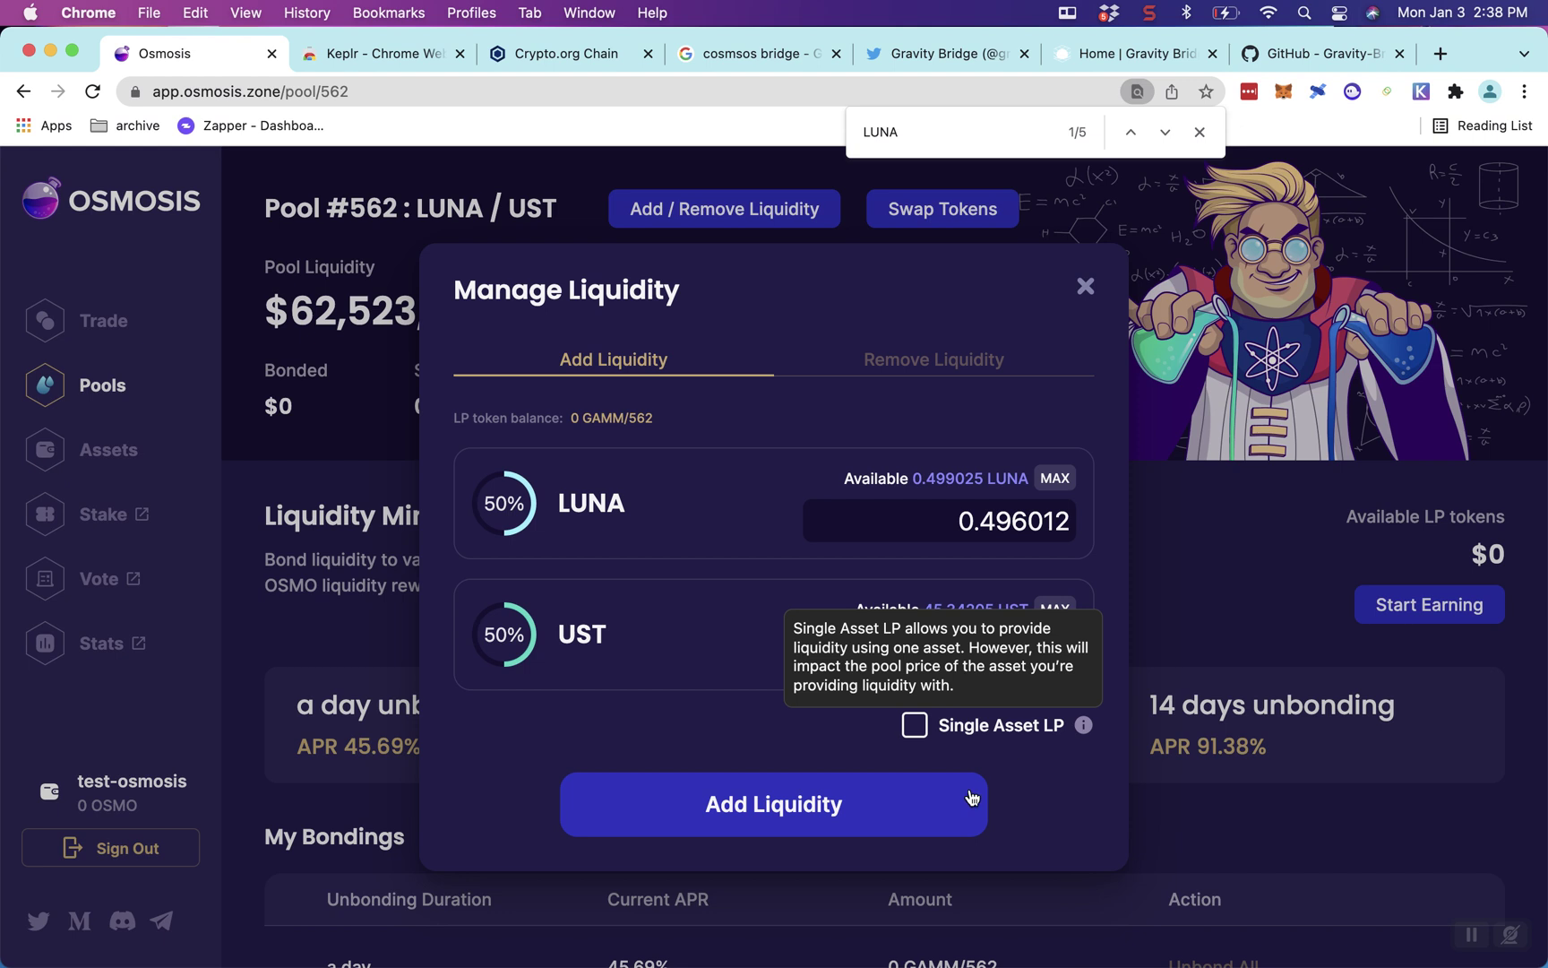
{"action": "left_click", "coordinate": [931, 806]}
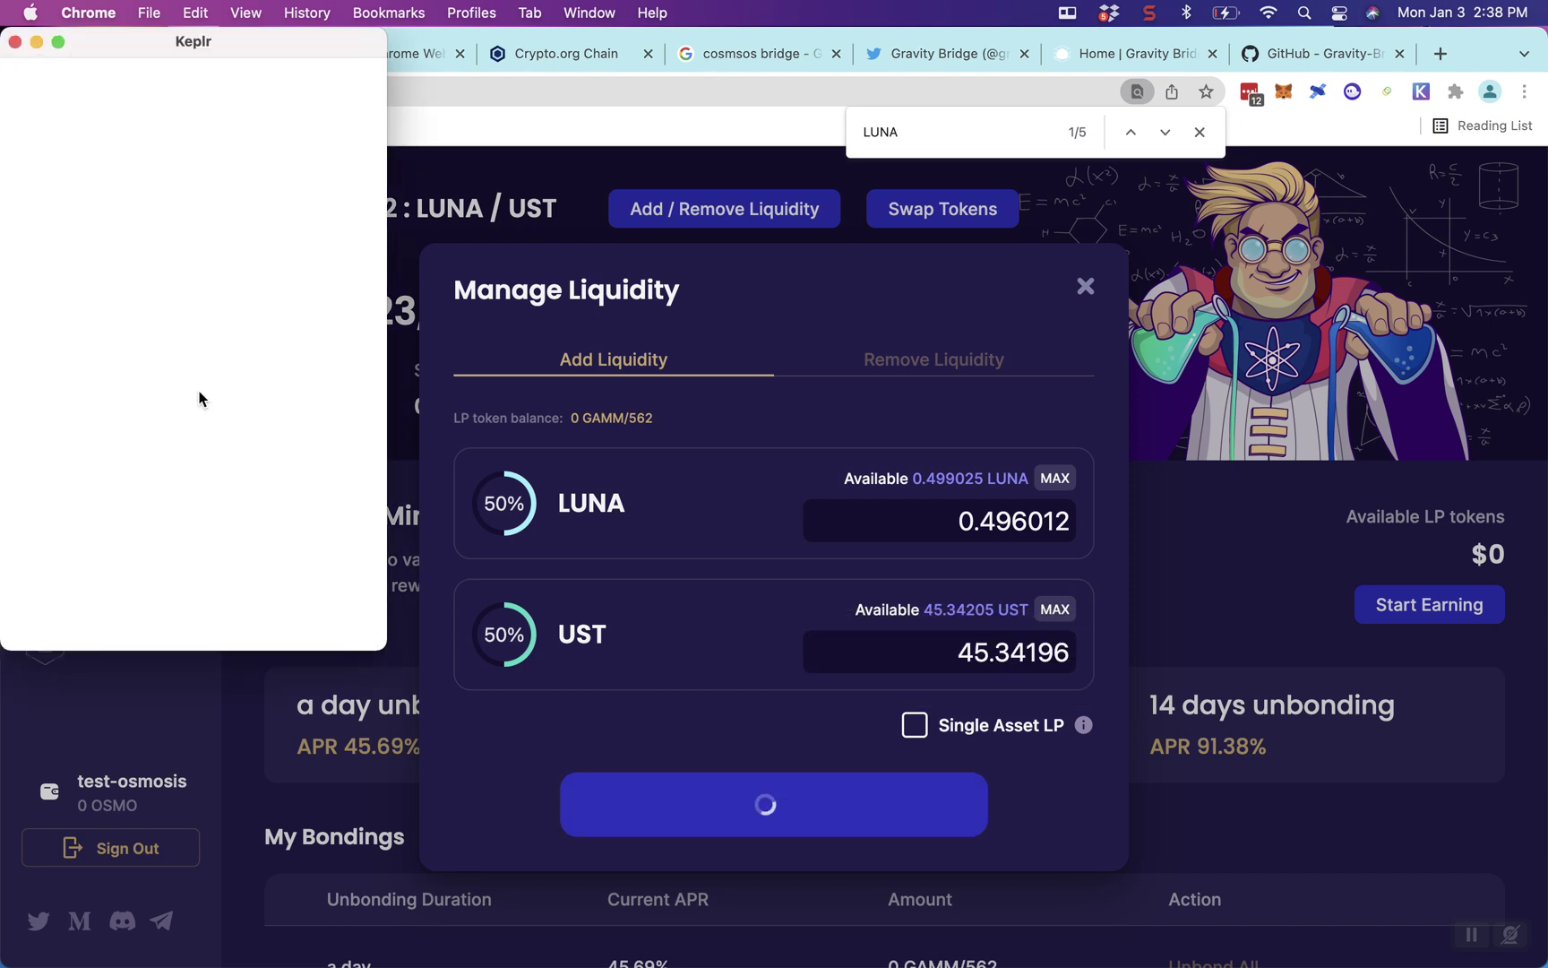
{"action": "left_click", "coordinate": [264, 652]}
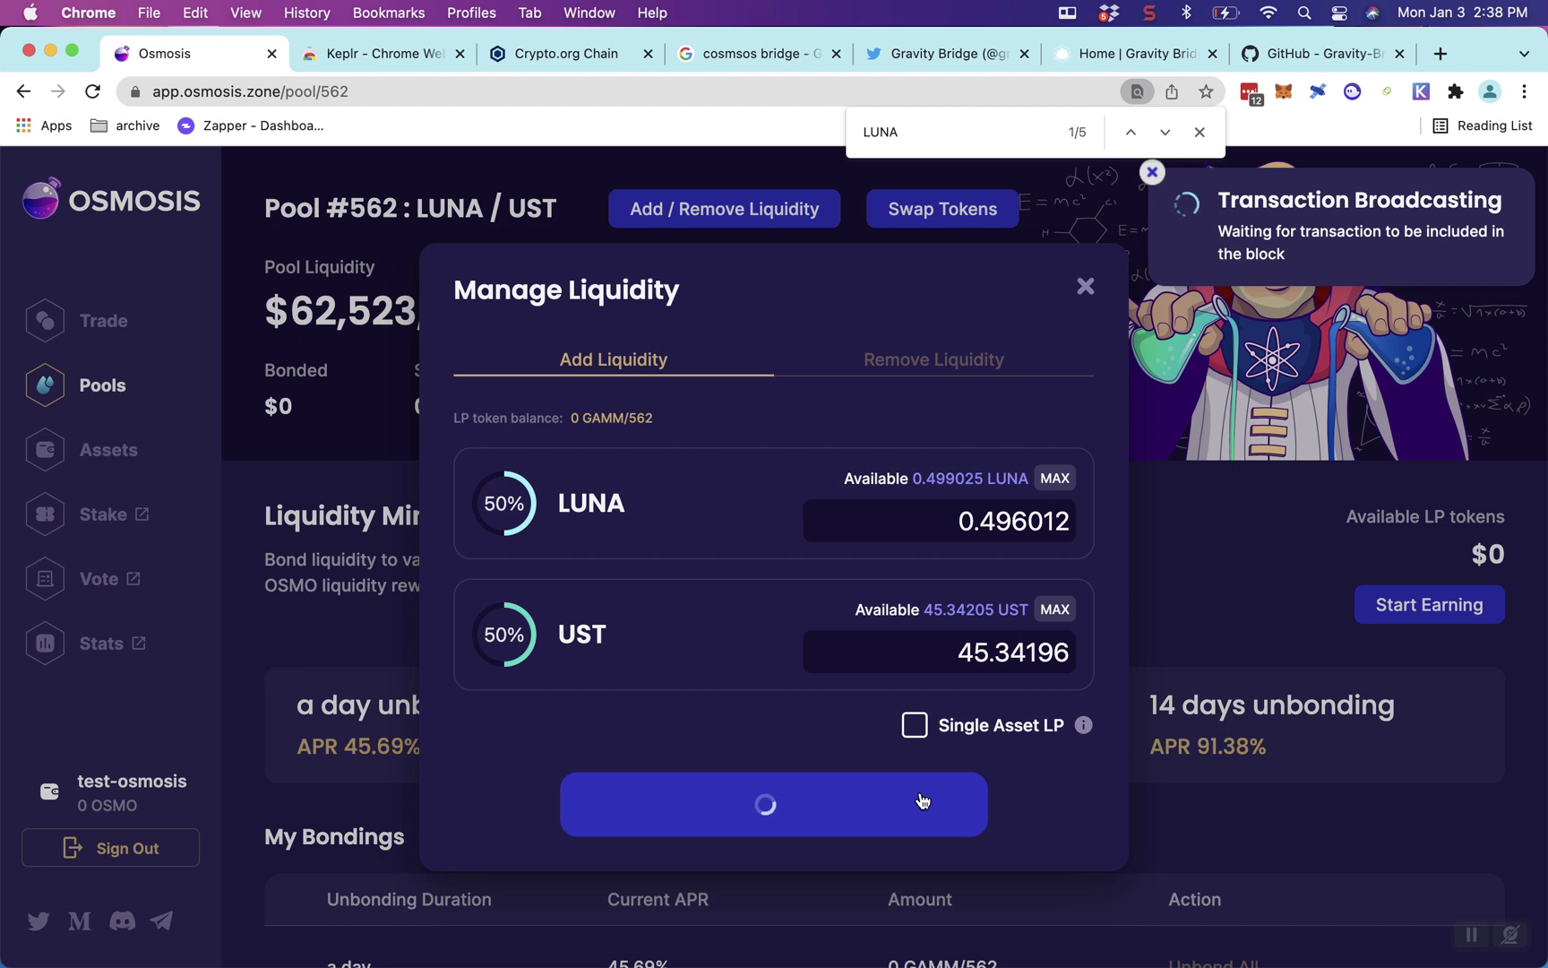
{"action": "mouse_move", "coordinate": [1084, 726]}
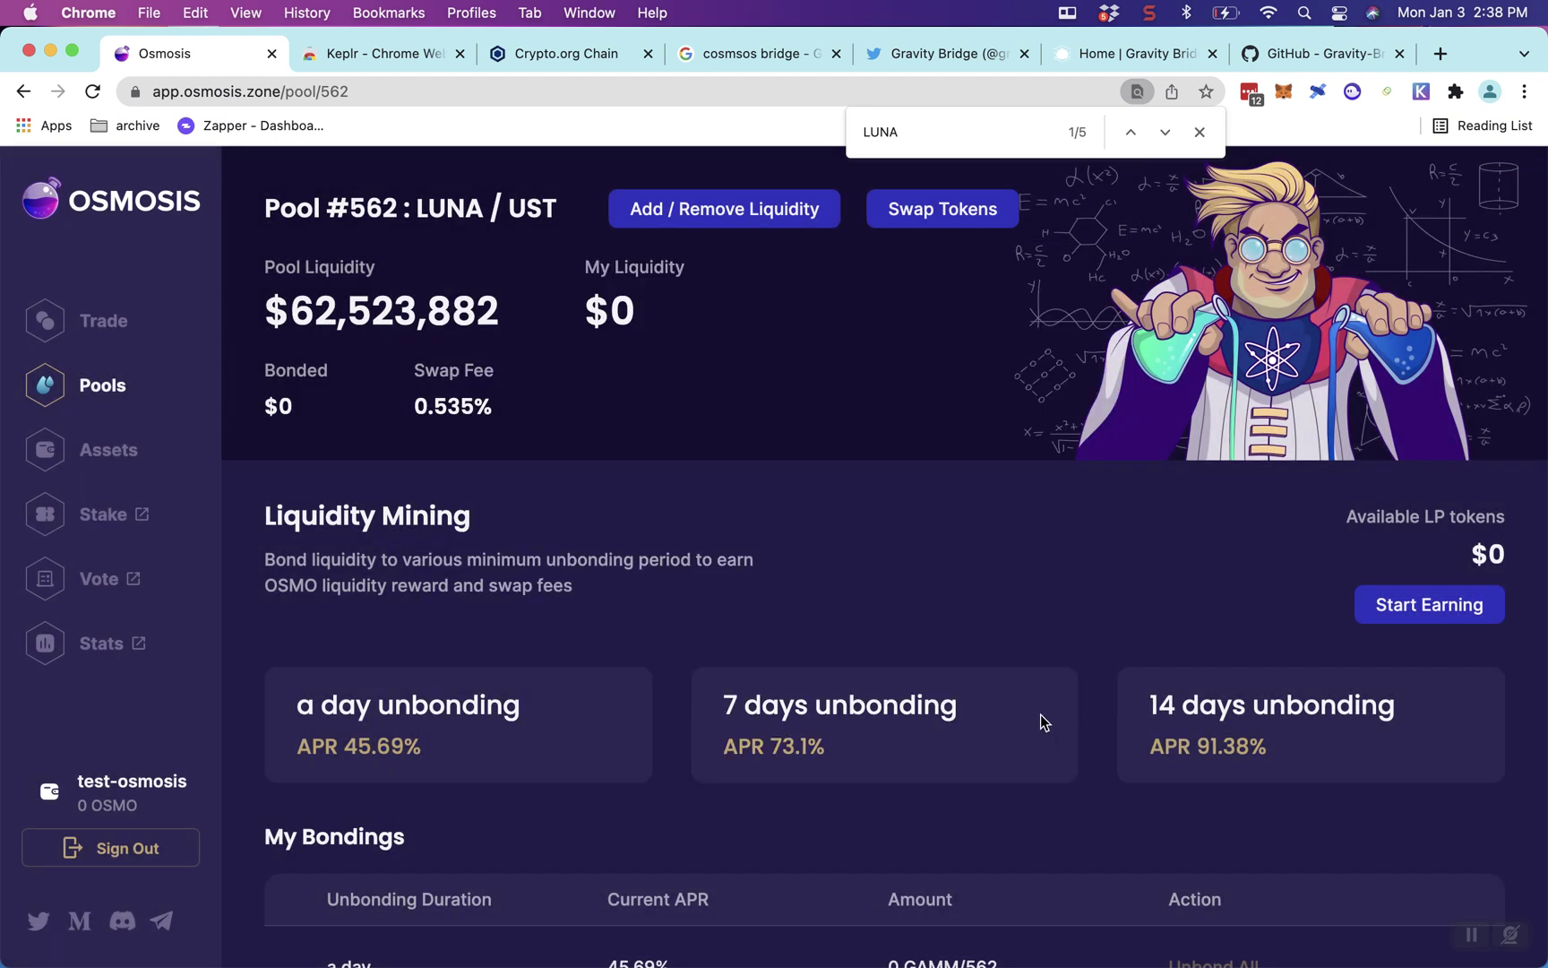
- Review Pool #562's liquidity figures, unbonding options and the My Bondings table
{"action": "scroll", "coordinate": [957, 622], "scroll_direction": "down", "scroll_amount": 6}
{"action": "scroll", "coordinate": [958, 622], "scroll_direction": "up", "scroll_amount": 2}
{"action": "scroll", "coordinate": [958, 622], "scroll_direction": "up", "scroll_amount": 6}
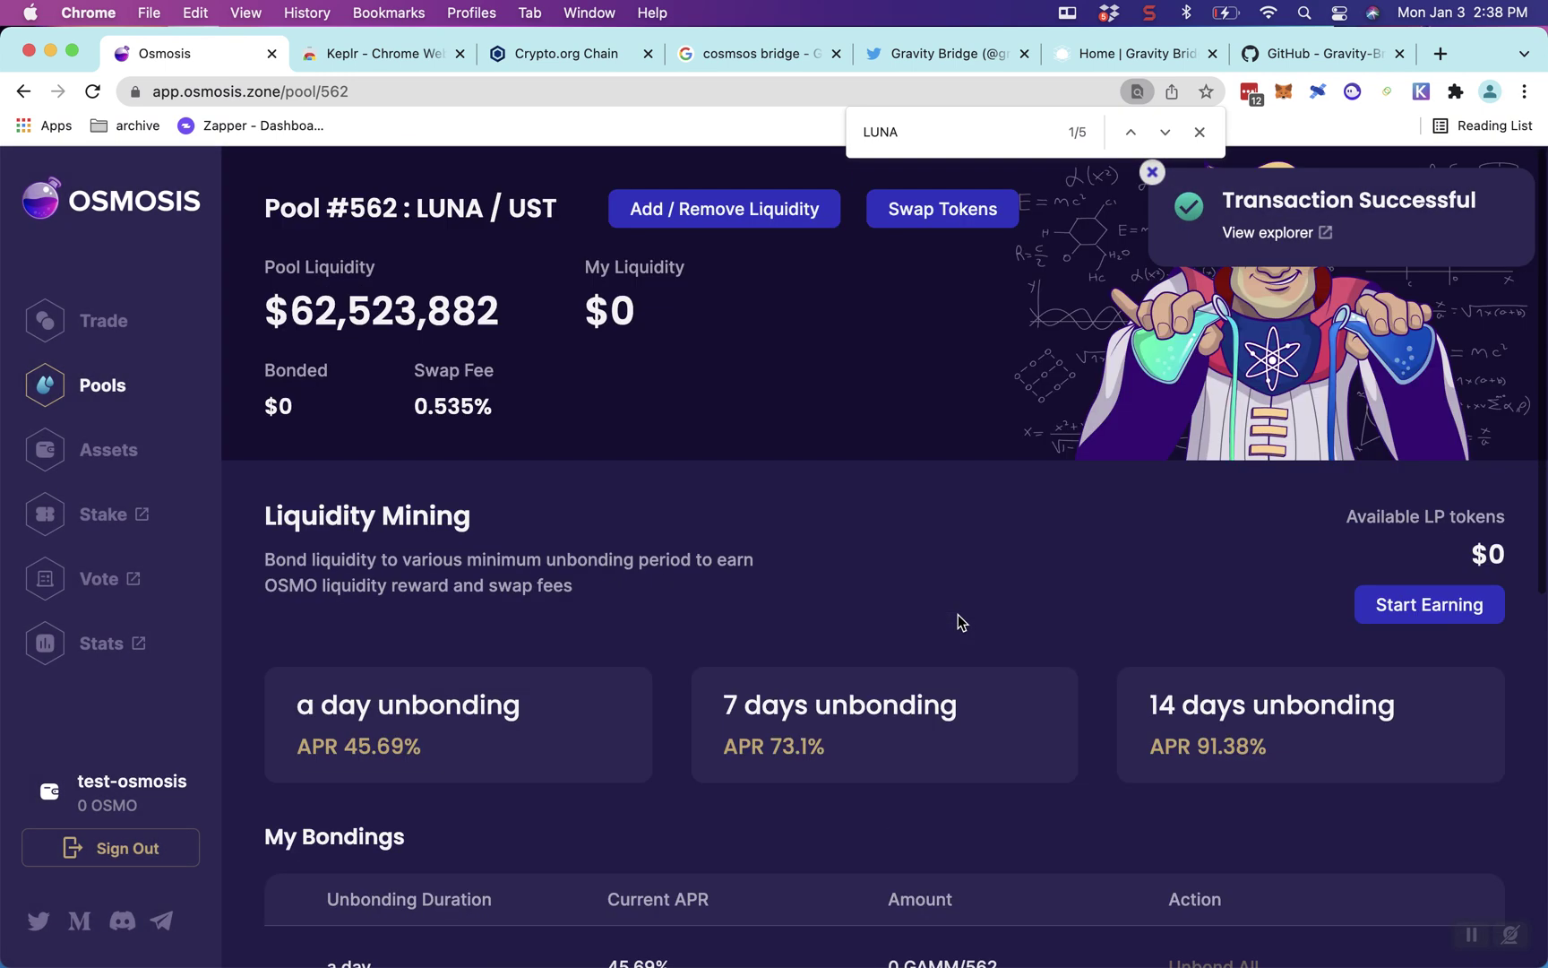
{"action": "scroll", "coordinate": [958, 622], "scroll_direction": "down", "scroll_amount": 6}
{"action": "scroll", "coordinate": [958, 622], "scroll_direction": "up", "scroll_amount": 1}
{"action": "scroll", "coordinate": [958, 620], "scroll_direction": "up", "scroll_amount": 5}
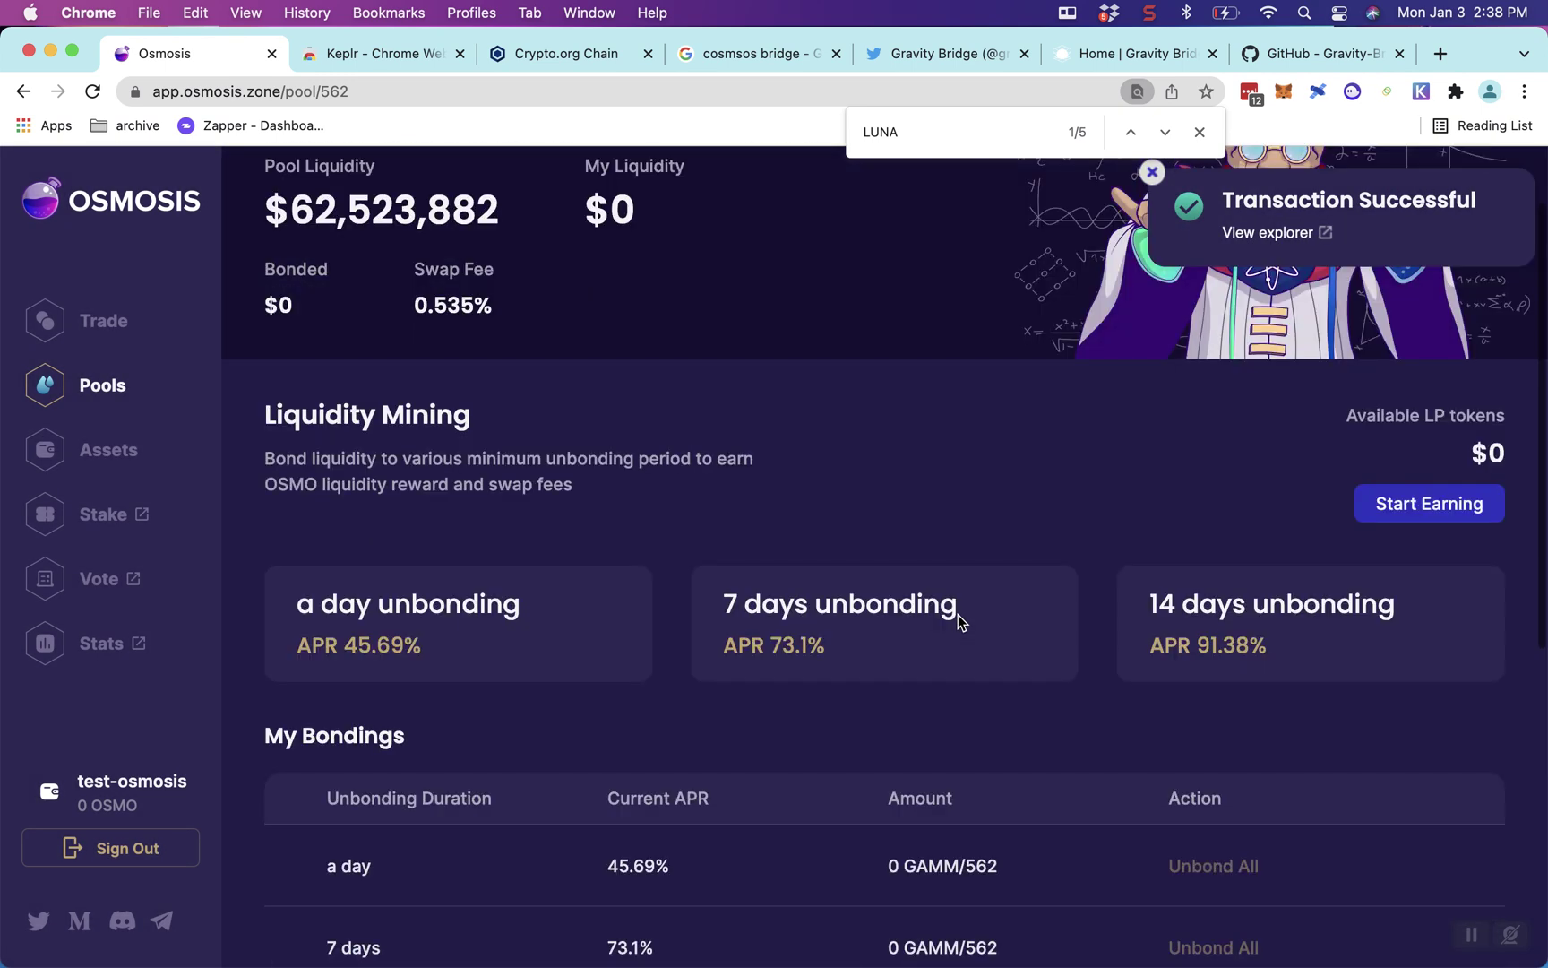
{"action": "left_click", "coordinate": [1443, 509]}
{"action": "left_click", "coordinate": [963, 473]}
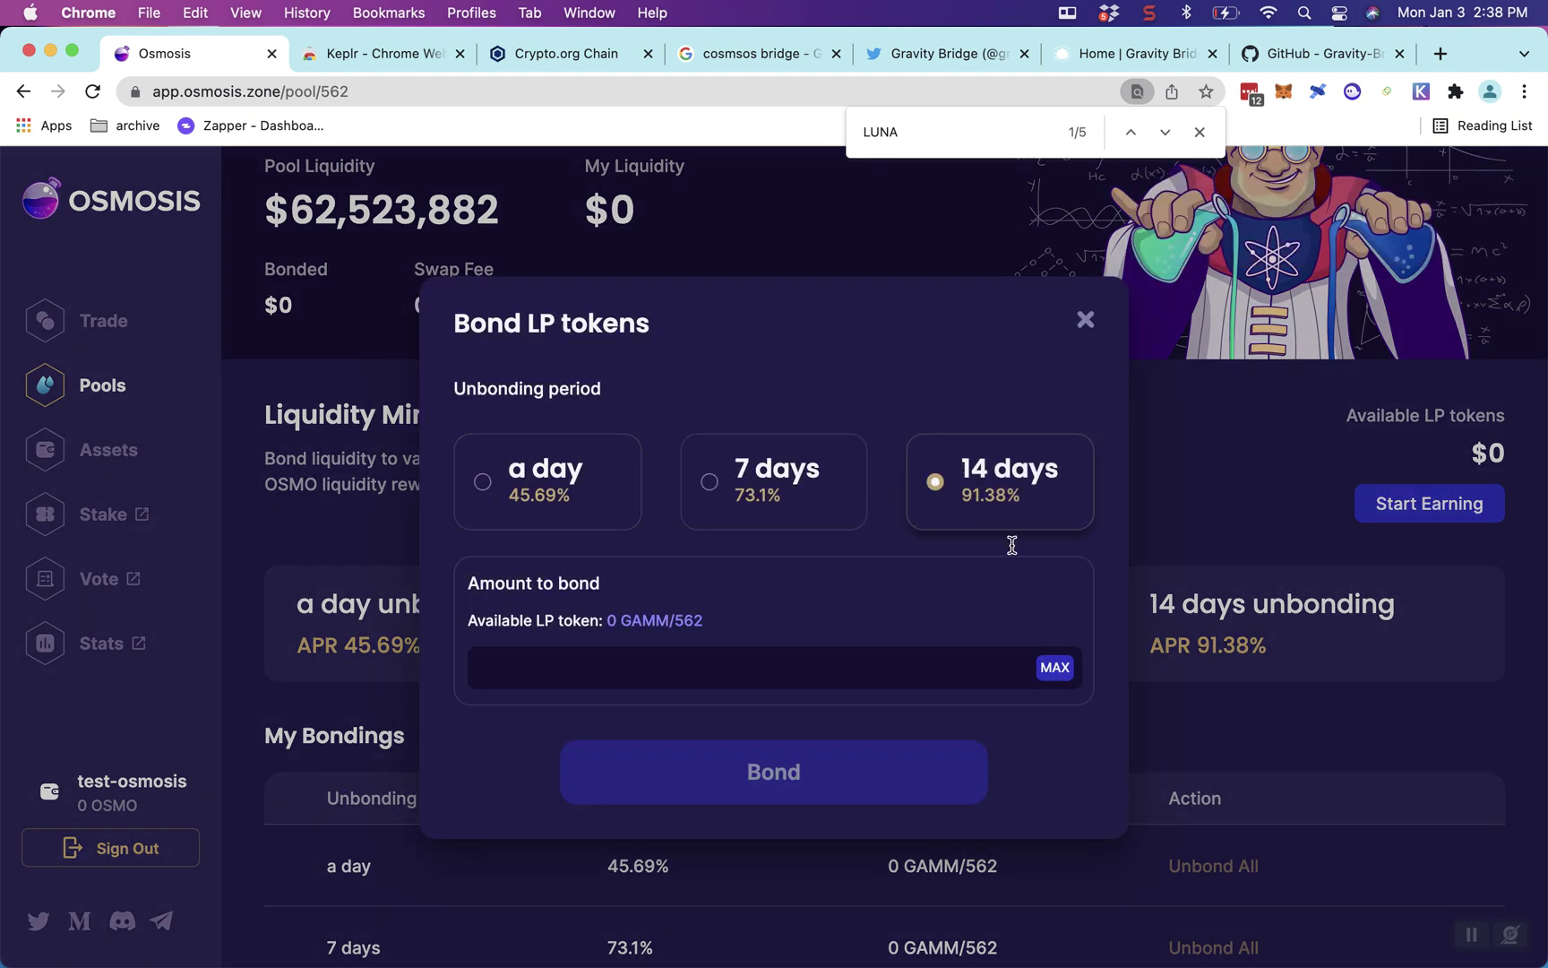
{"action": "left_click", "coordinate": [1243, 580]}
{"action": "scroll", "coordinate": [1108, 645], "scroll_direction": "down", "scroll_amount": 6}
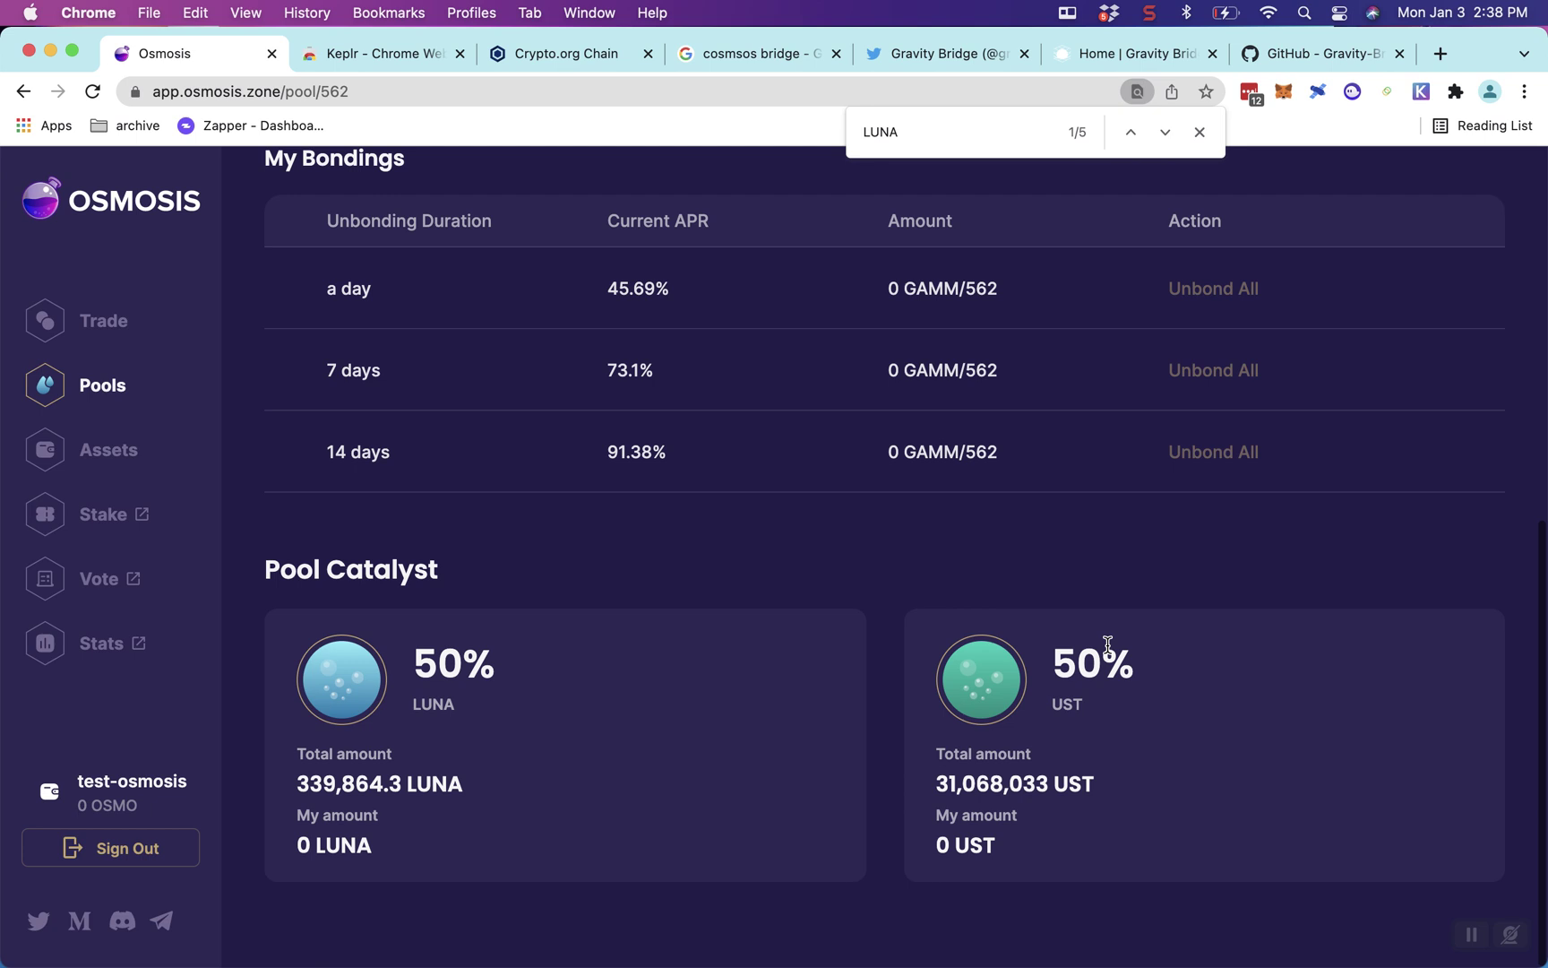
{"action": "scroll", "coordinate": [1108, 645], "scroll_direction": "up", "scroll_amount": 8}
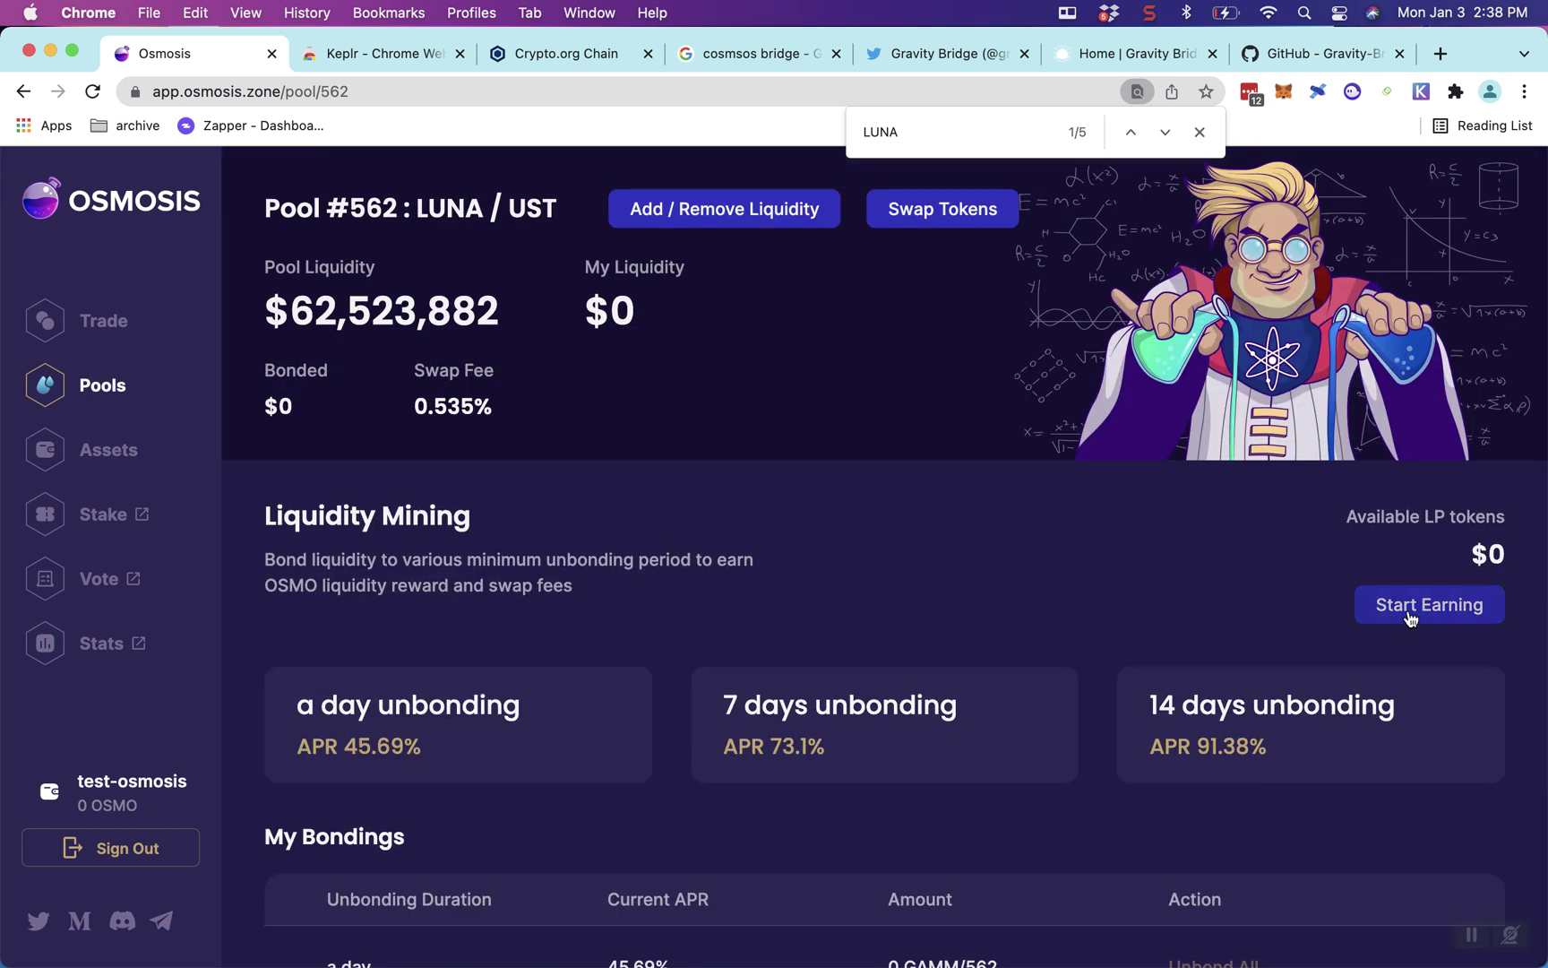
{"action": "left_click", "coordinate": [1453, 613]}
{"action": "left_click", "coordinate": [1028, 484]}
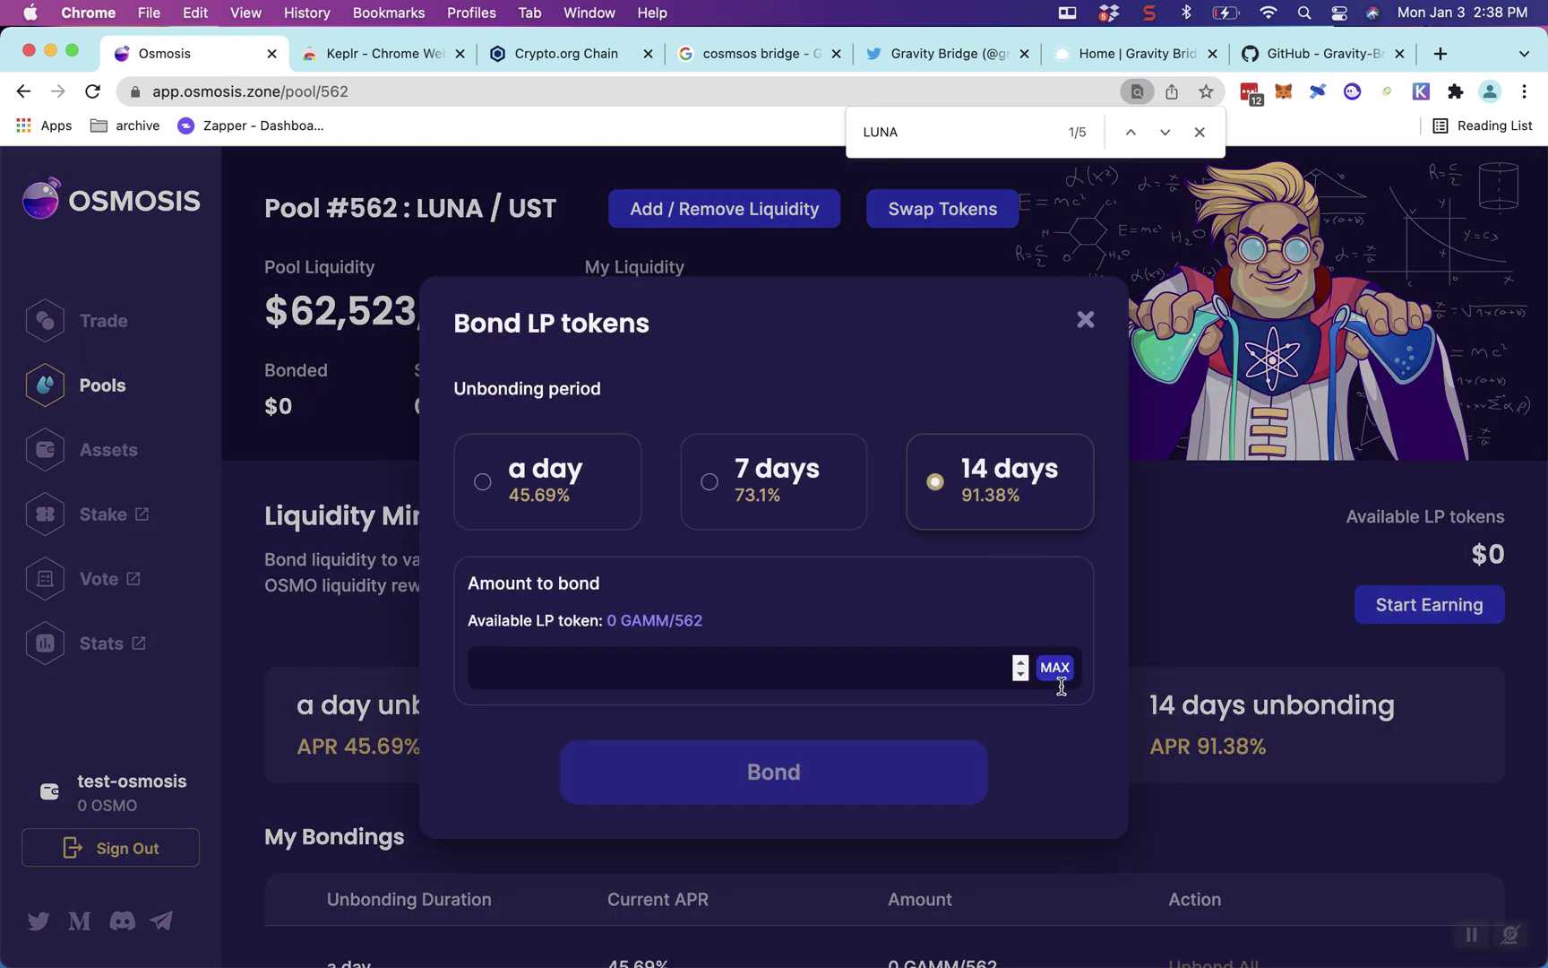
{"action": "left_click", "coordinate": [1205, 655]}
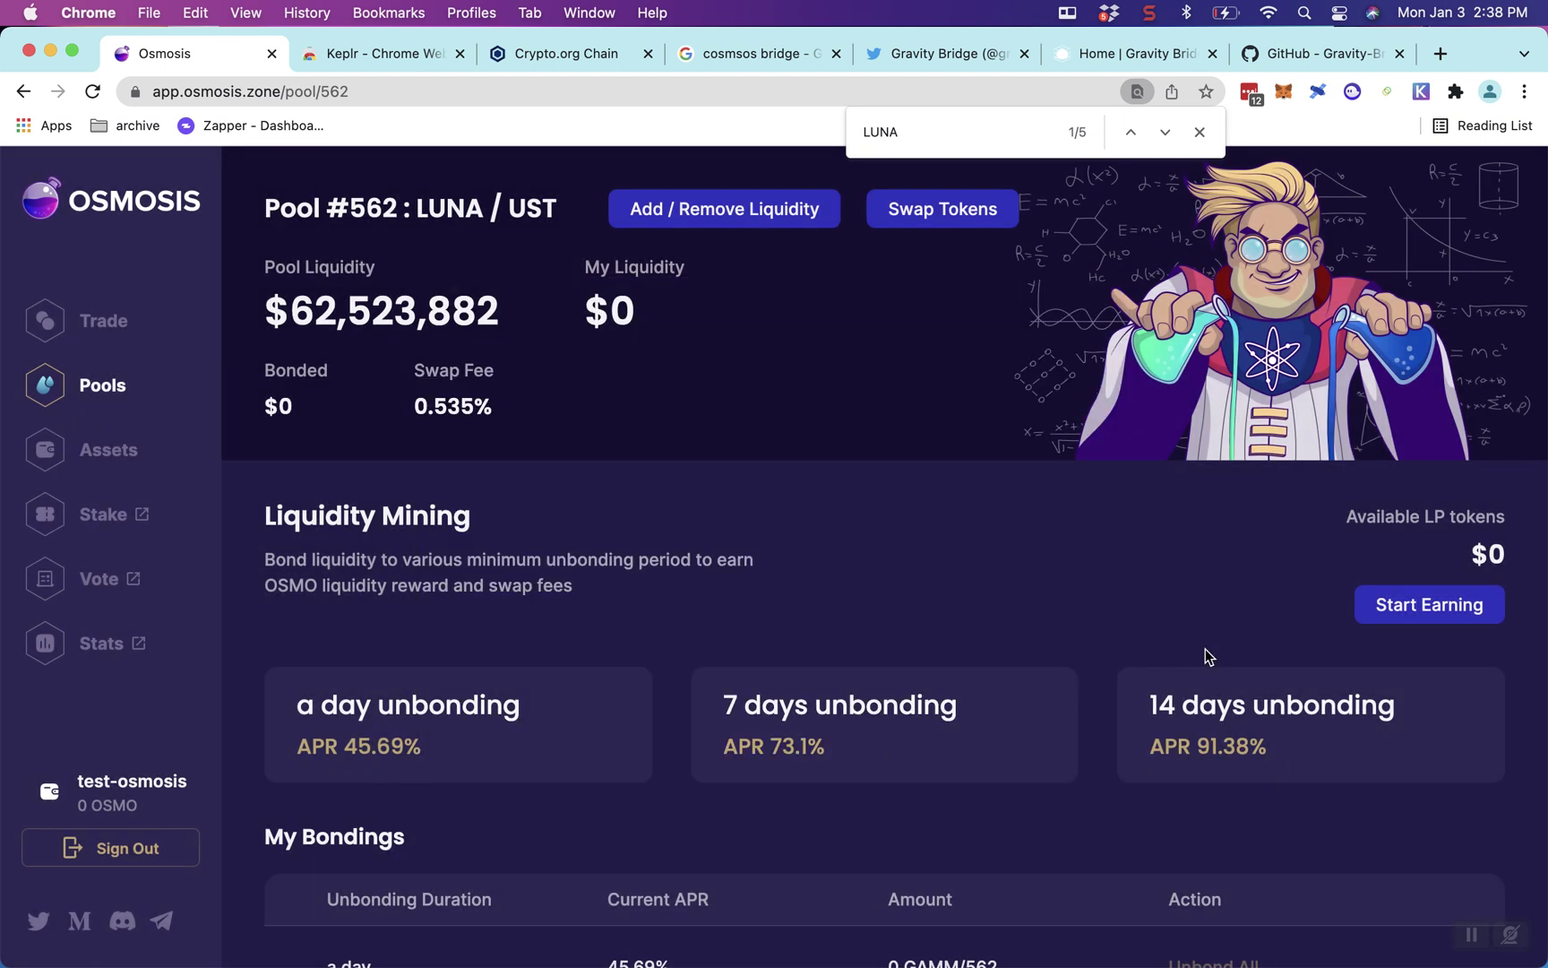
- Check the remaining LUNA and UST token balances in the Keplr wallet
{"action": "left_click", "coordinate": [1421, 92]}
{"action": "scroll", "coordinate": [1290, 455], "scroll_direction": "down", "scroll_amount": 3}
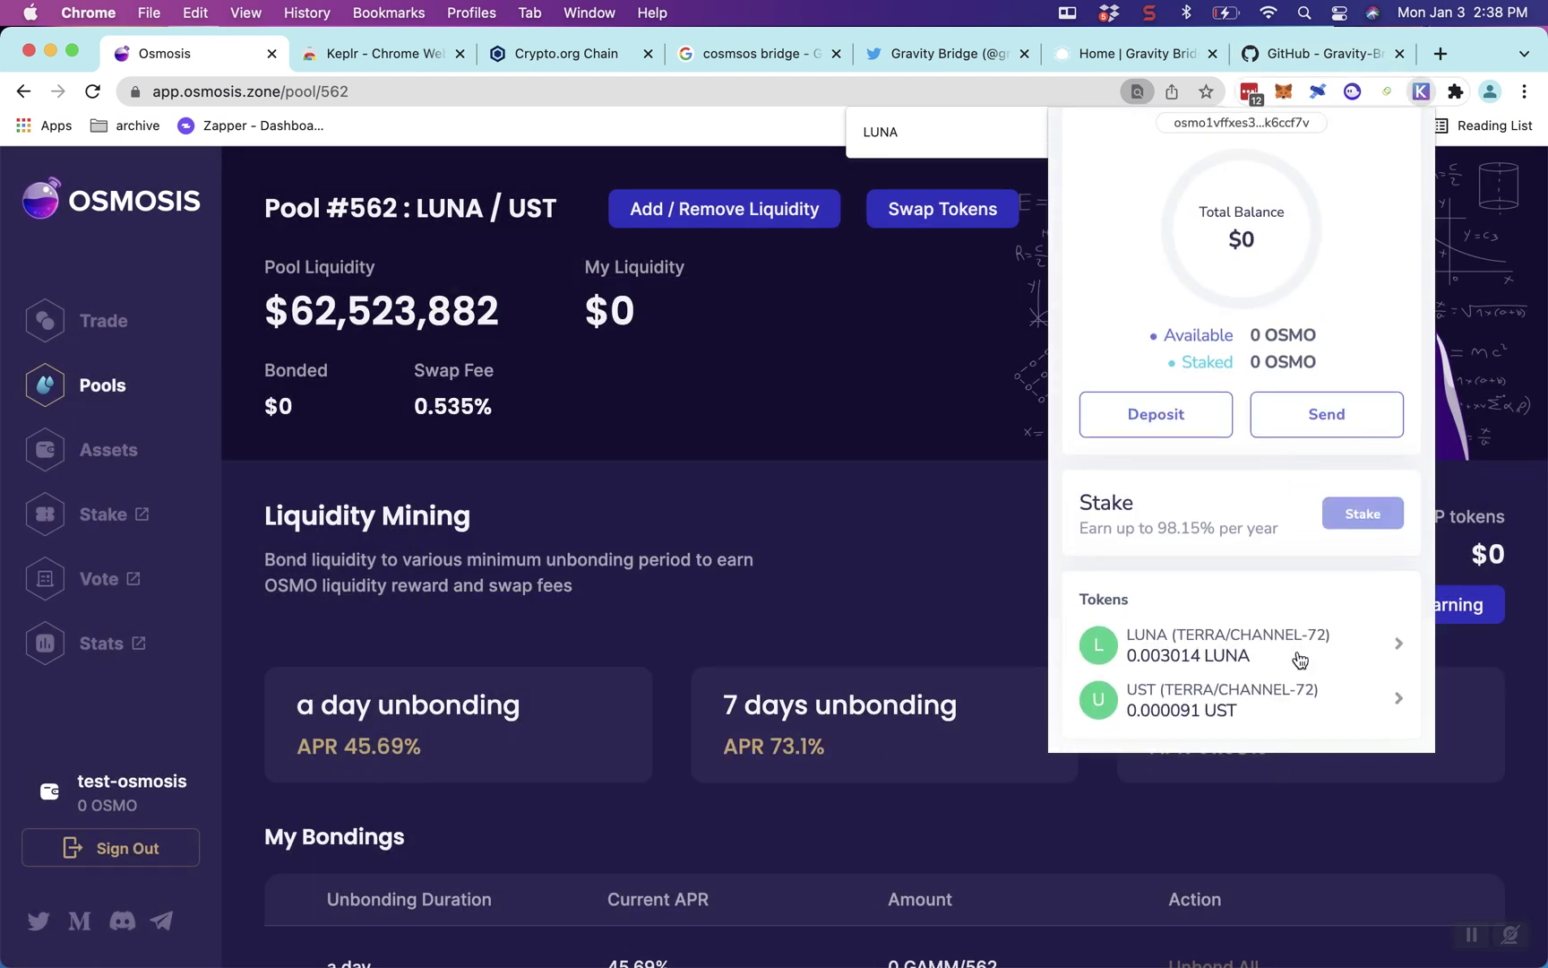
{"action": "left_click", "coordinate": [1150, 13]}
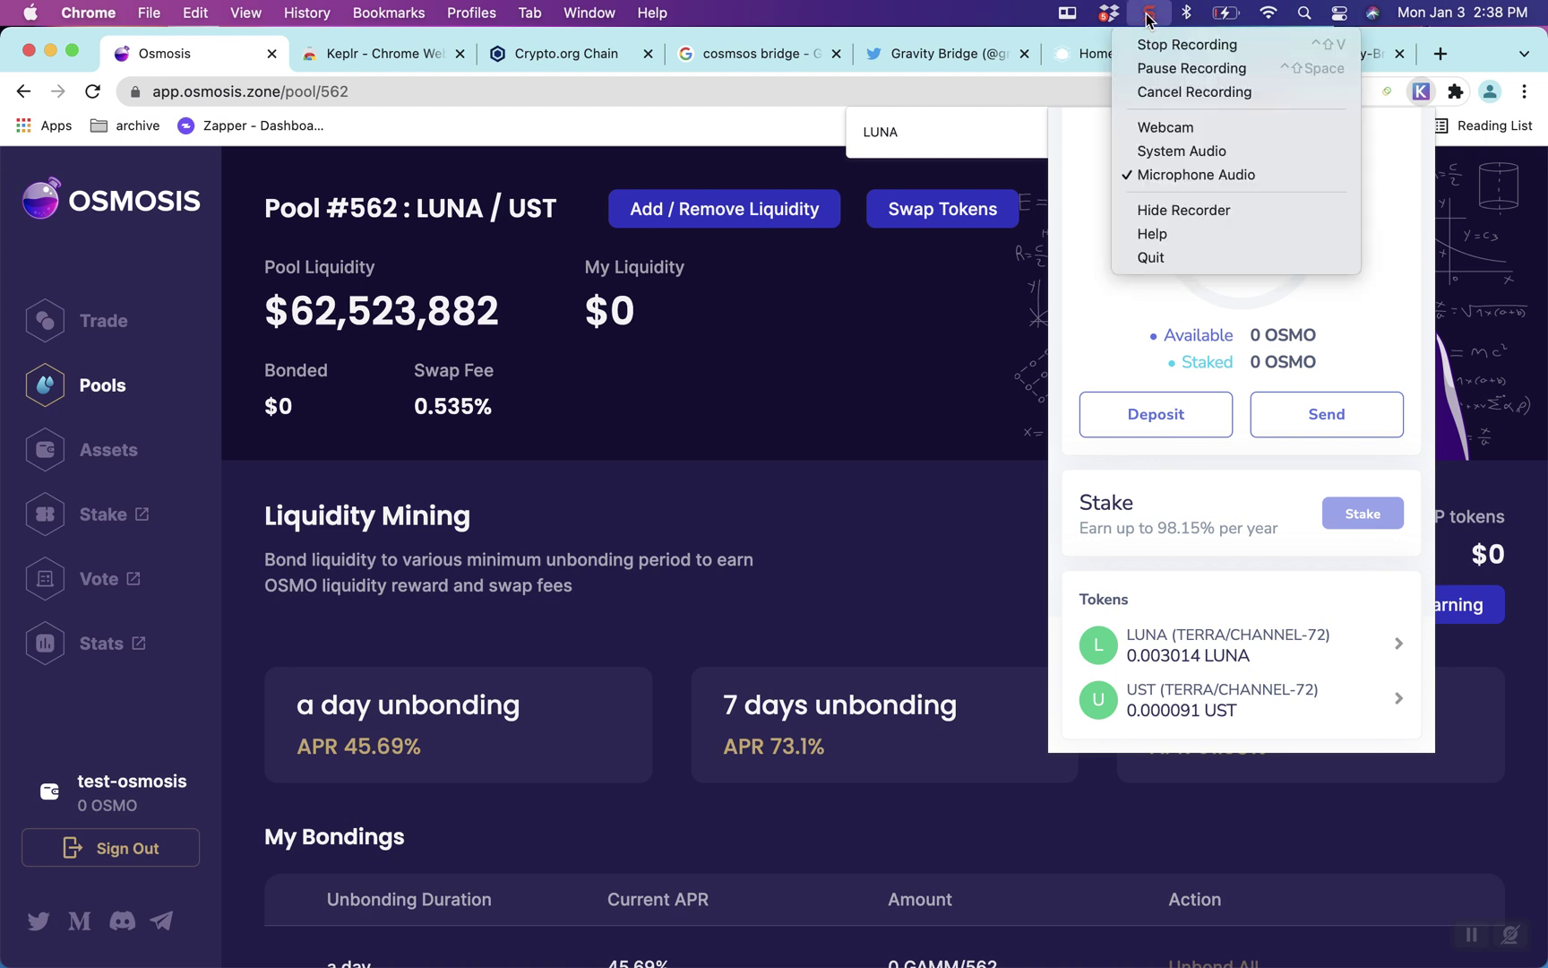
{"action": "left_click", "coordinate": [1183, 67]}
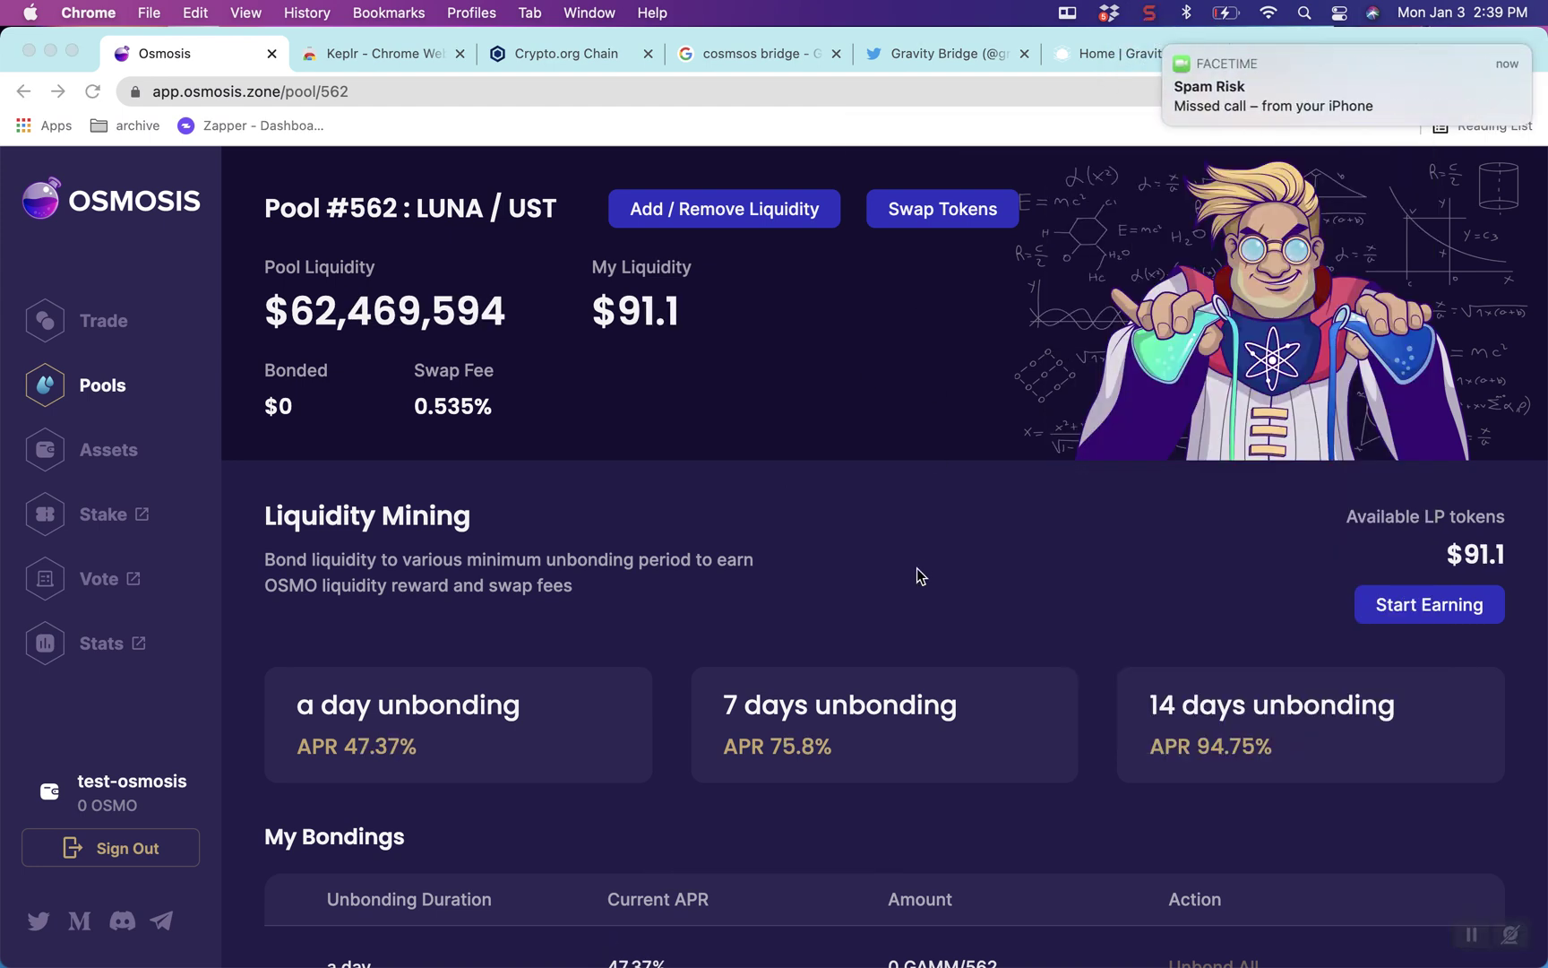
- Bond the maximum 10.262667486912856569 GAMM-562 LP tokens with the 14 days unbonding period and approve the transaction in Keplr
{"action": "double_click", "coordinate": [1465, 554]}
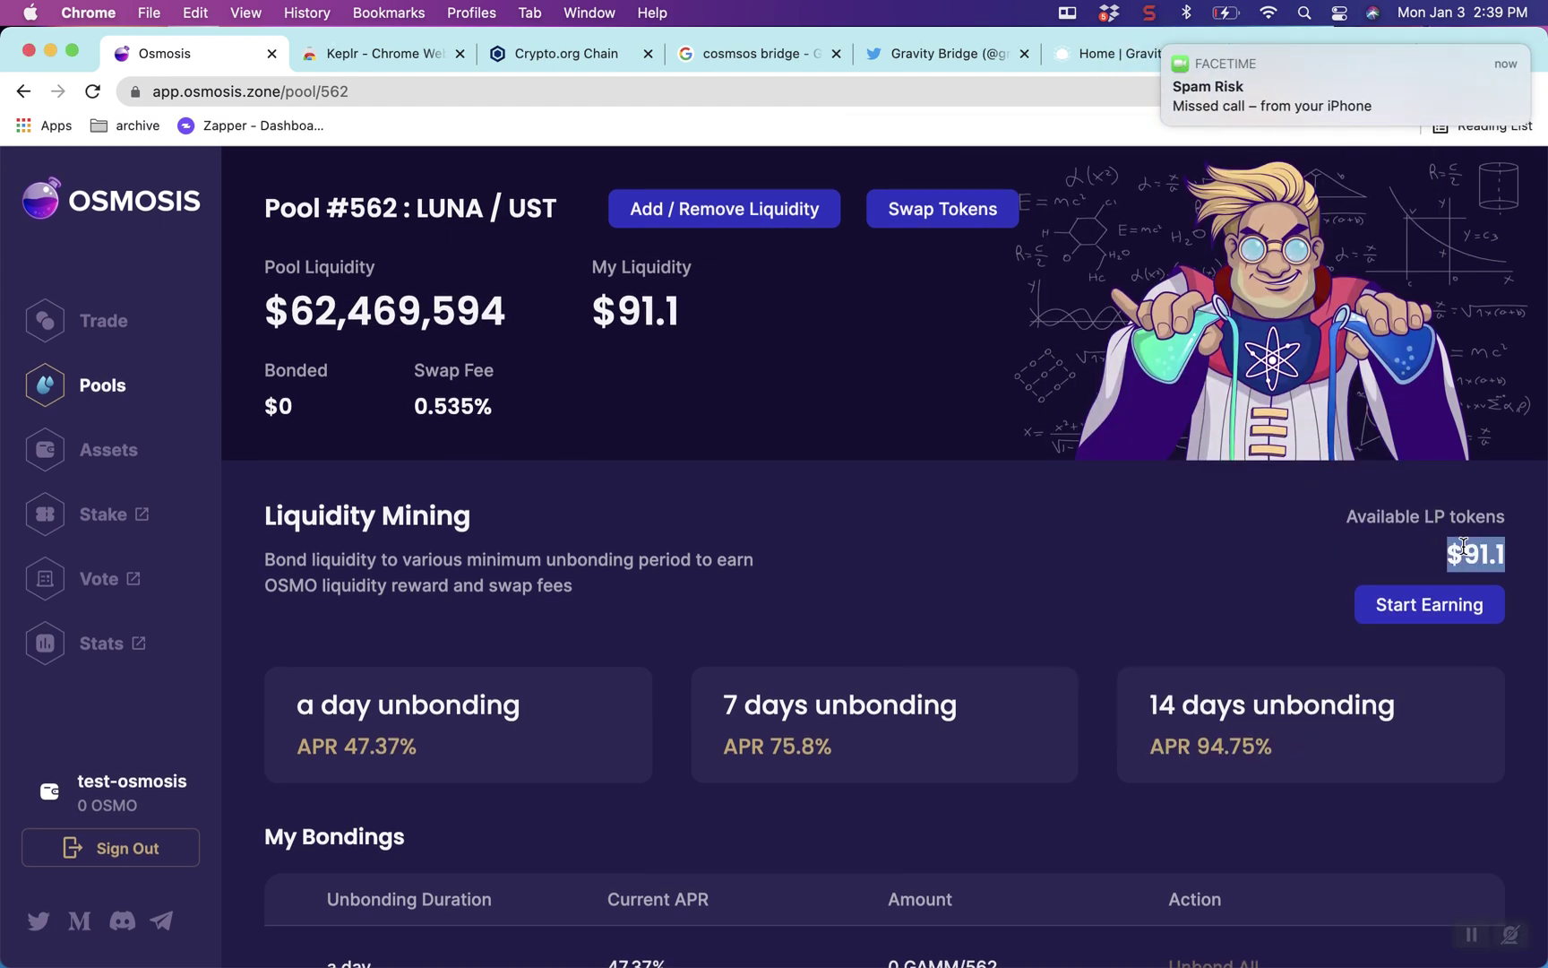
{"action": "left_click", "coordinate": [952, 395]}
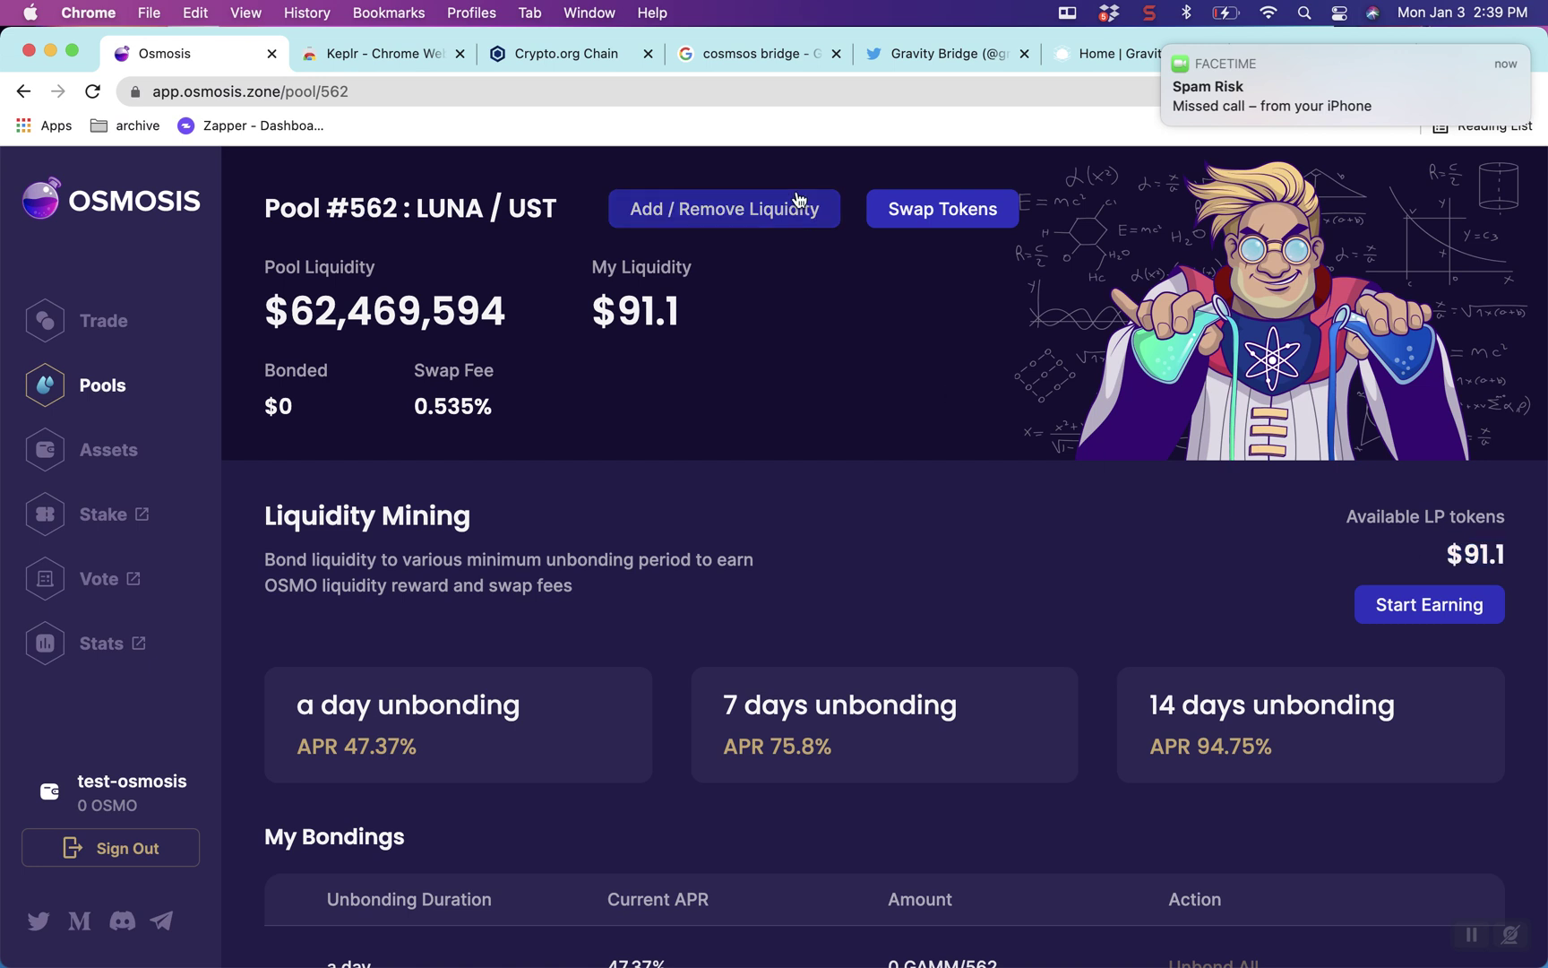
{"action": "left_click", "coordinate": [1429, 611]}
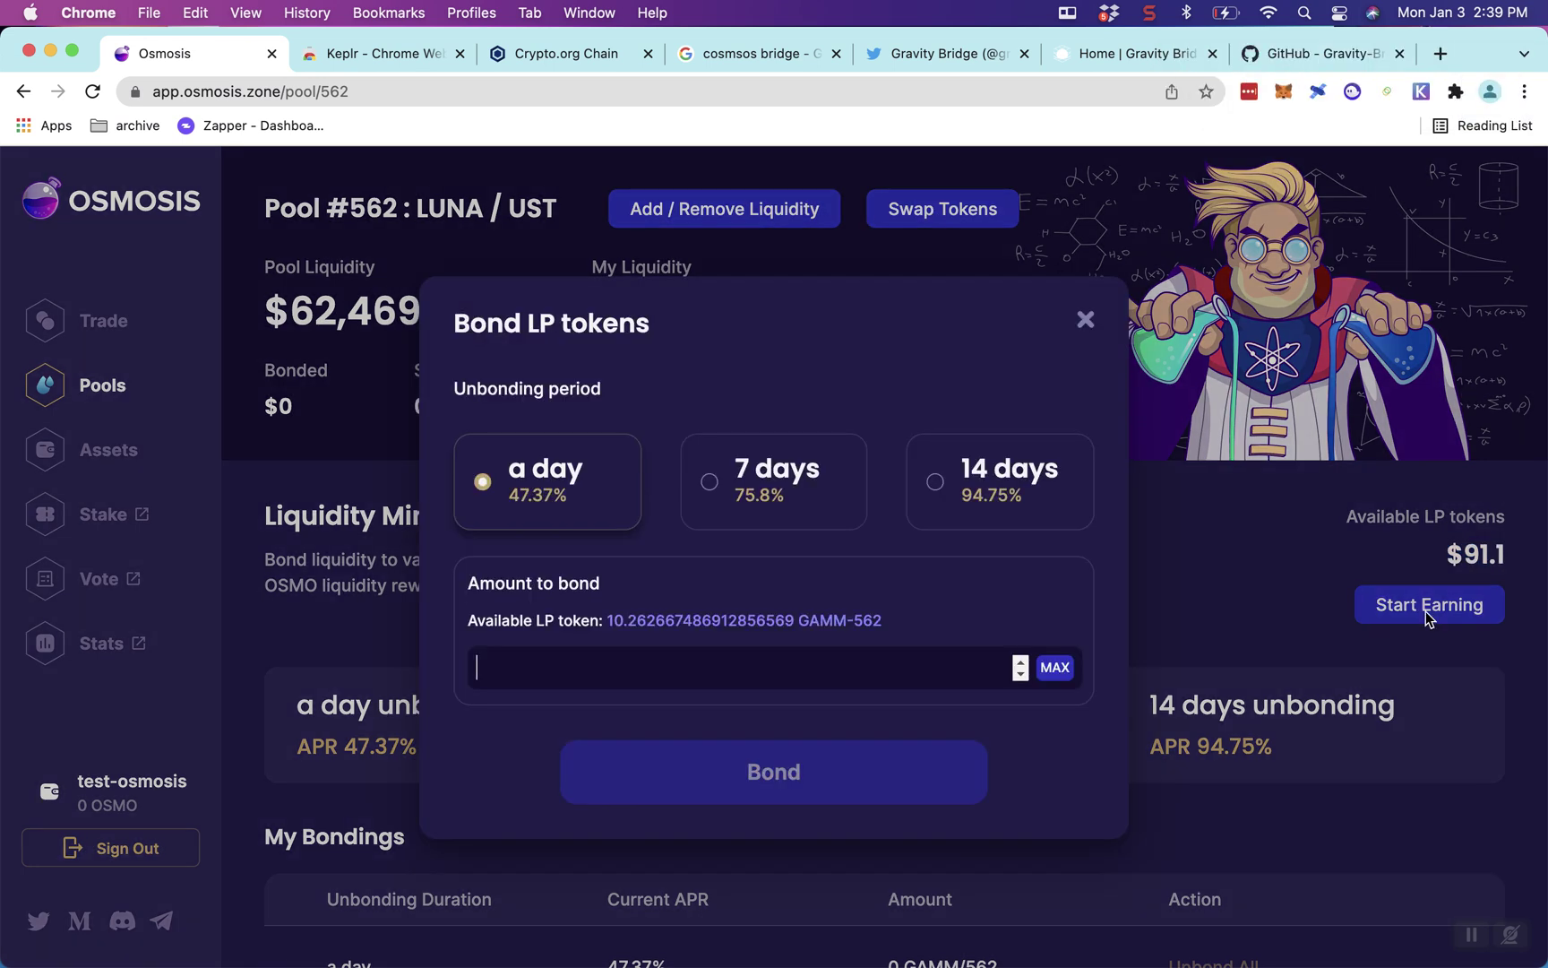
{"action": "left_click", "coordinate": [1031, 466]}
{"action": "left_click", "coordinate": [1054, 667]}
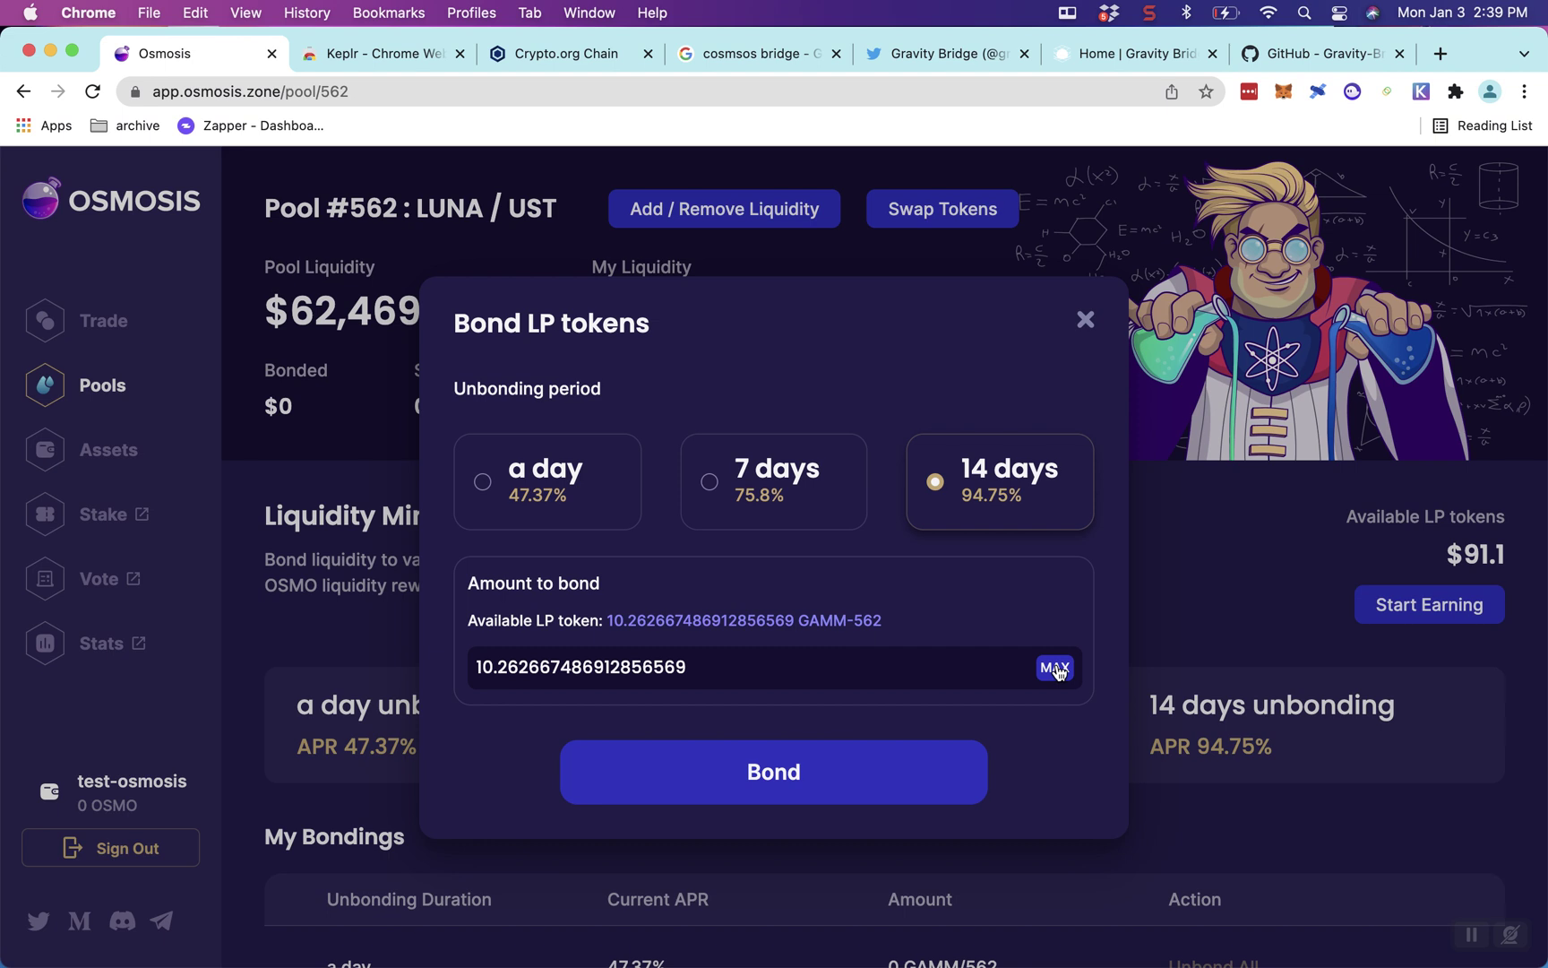
{"action": "left_click", "coordinate": [840, 772]}
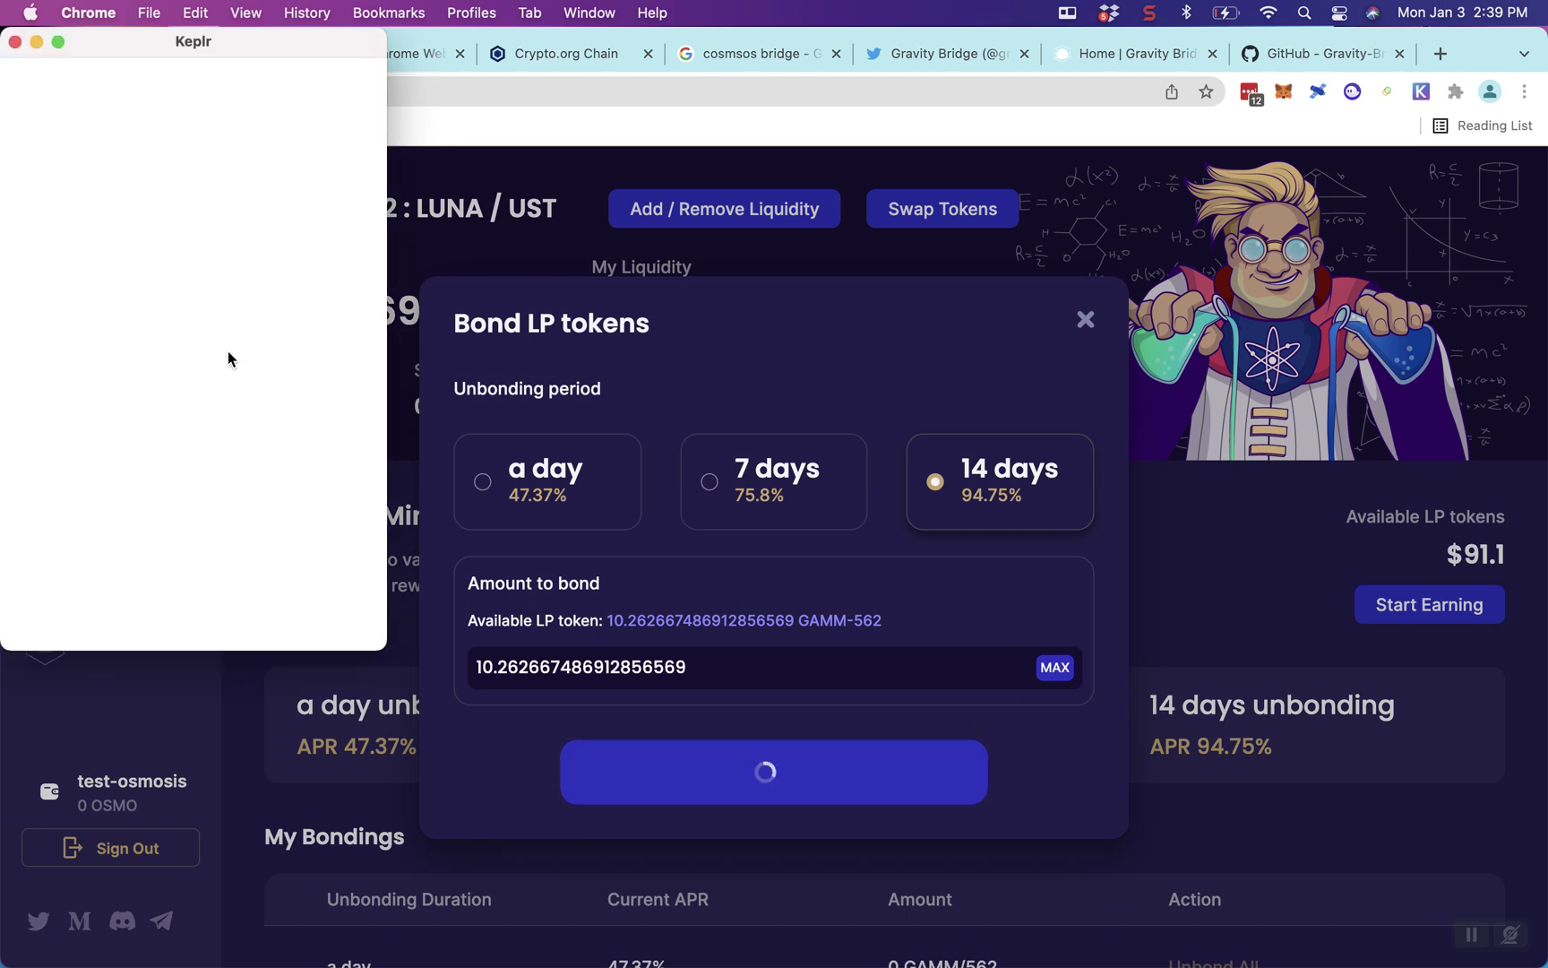
{"action": "left_click", "coordinate": [265, 648]}
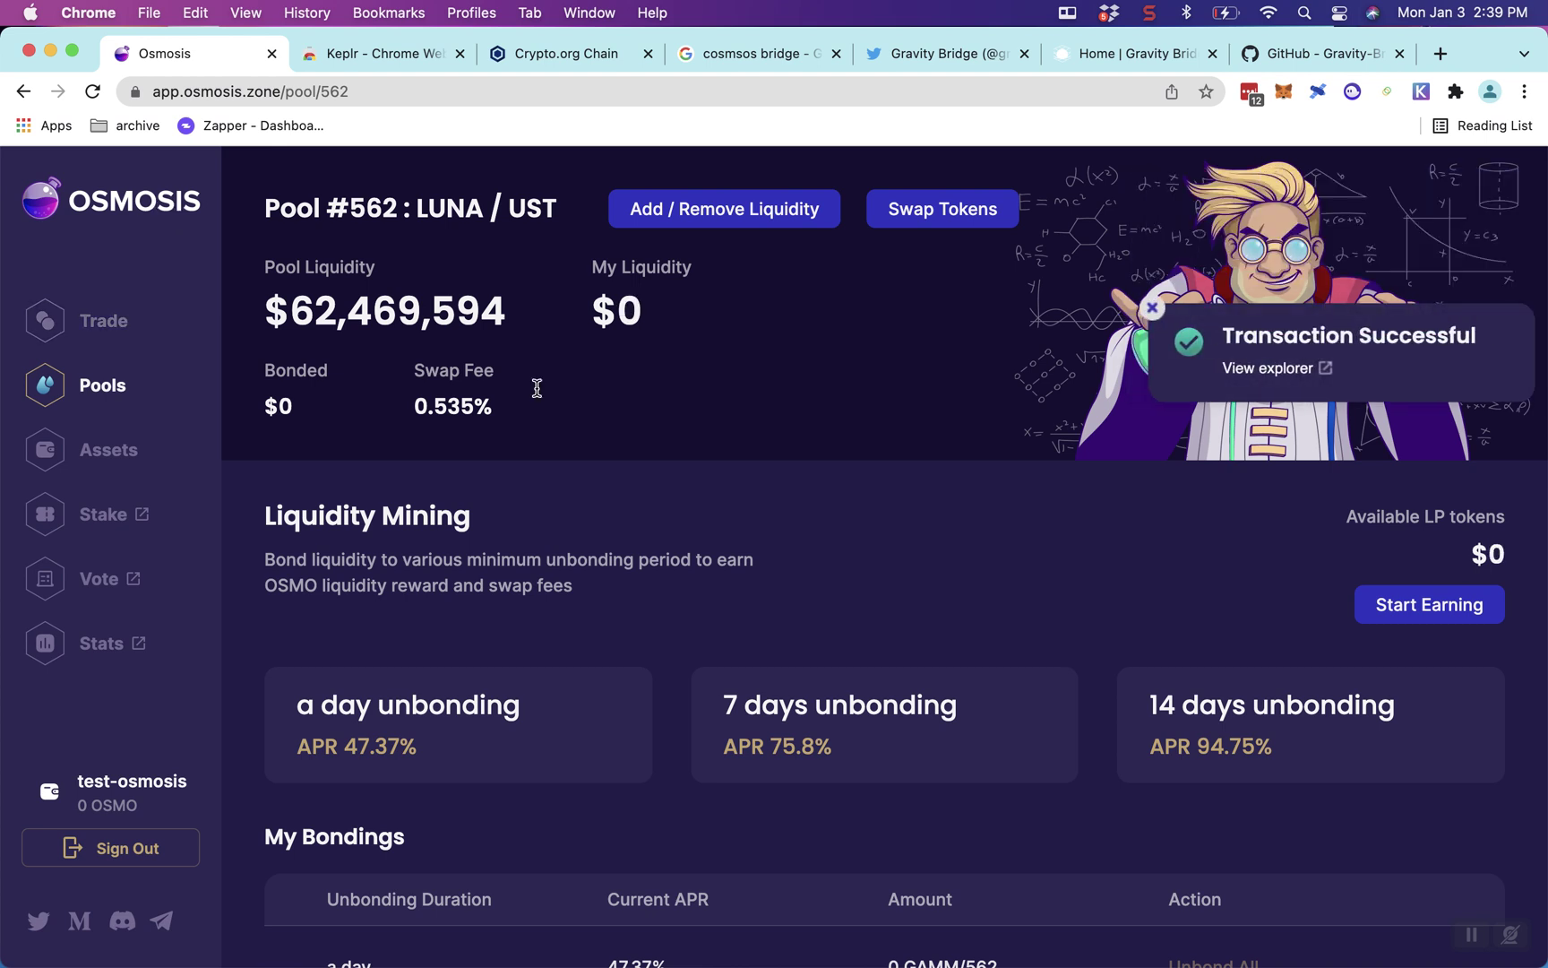
{"action": "scroll", "coordinate": [729, 442], "scroll_direction": "down", "scroll_amount": 7}
{"action": "scroll", "coordinate": [735, 556], "scroll_direction": "up", "scroll_amount": 7}
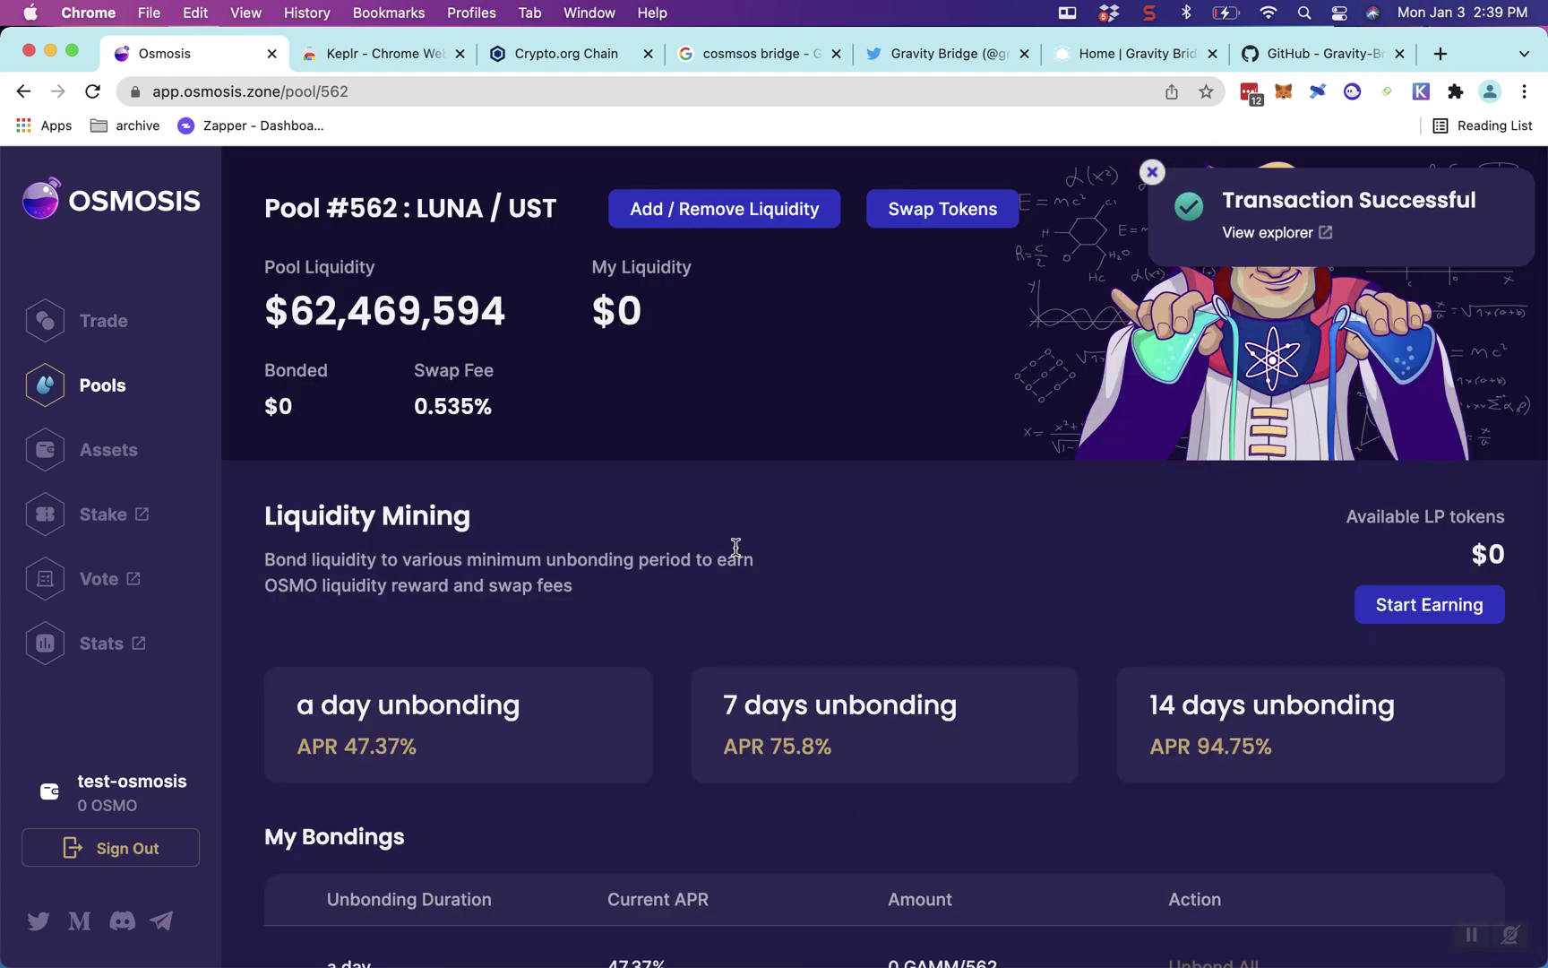
{"action": "left_click", "coordinate": [1148, 12]}
{"action": "left_click", "coordinate": [1149, 13]}
{"action": "left_click", "coordinate": [1149, 12]}
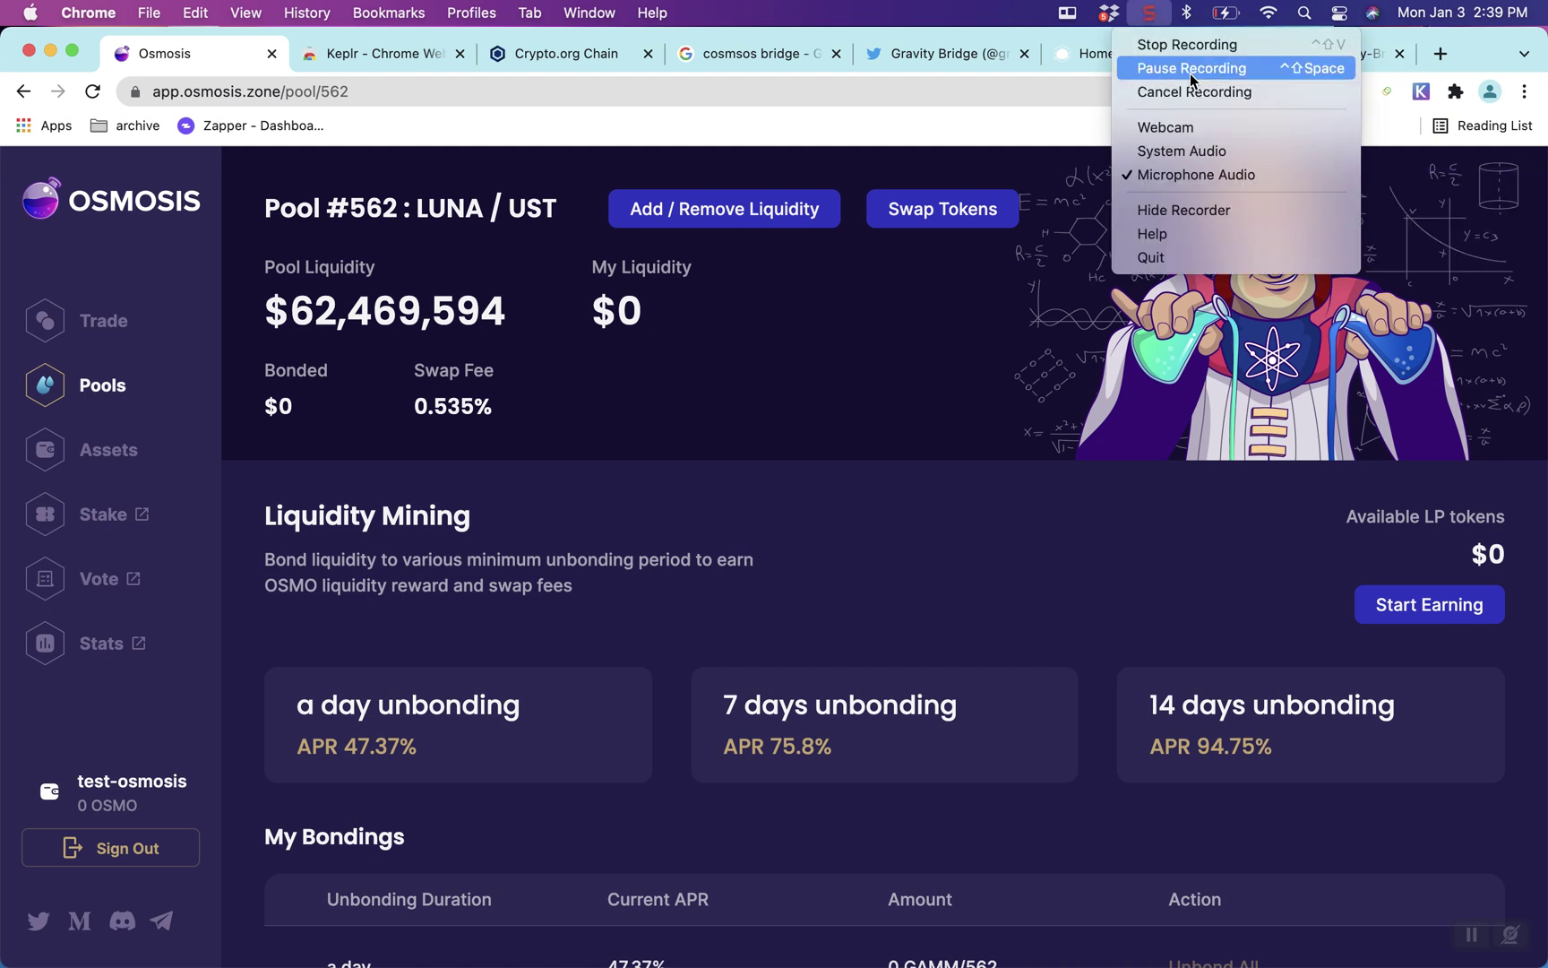
{"action": "left_click", "coordinate": [1190, 76]}
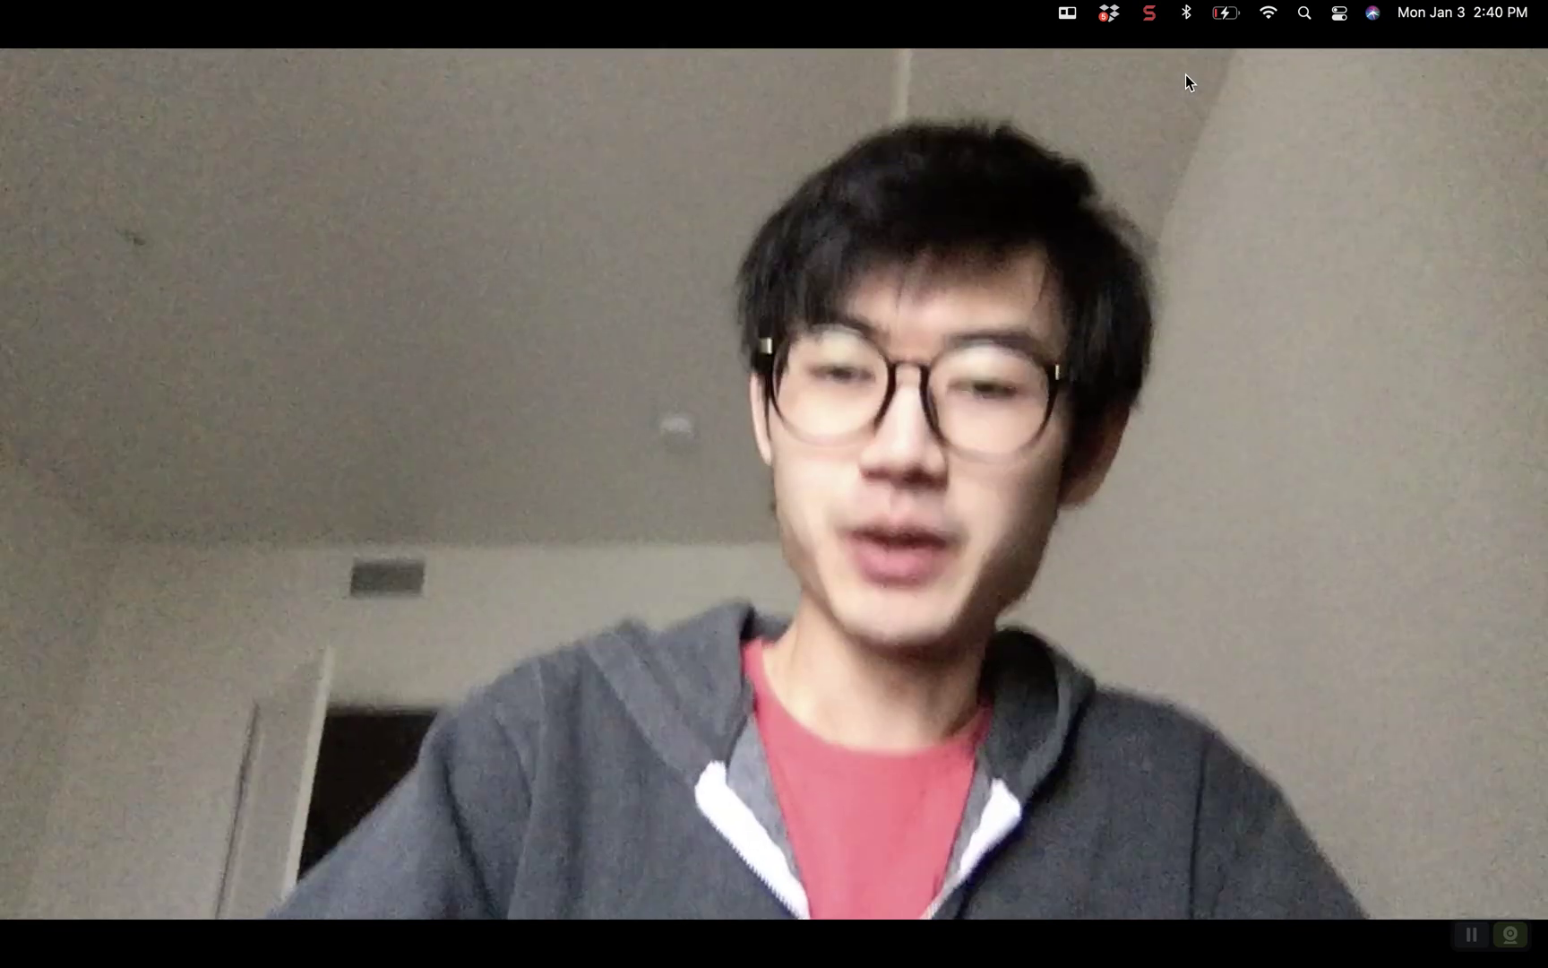